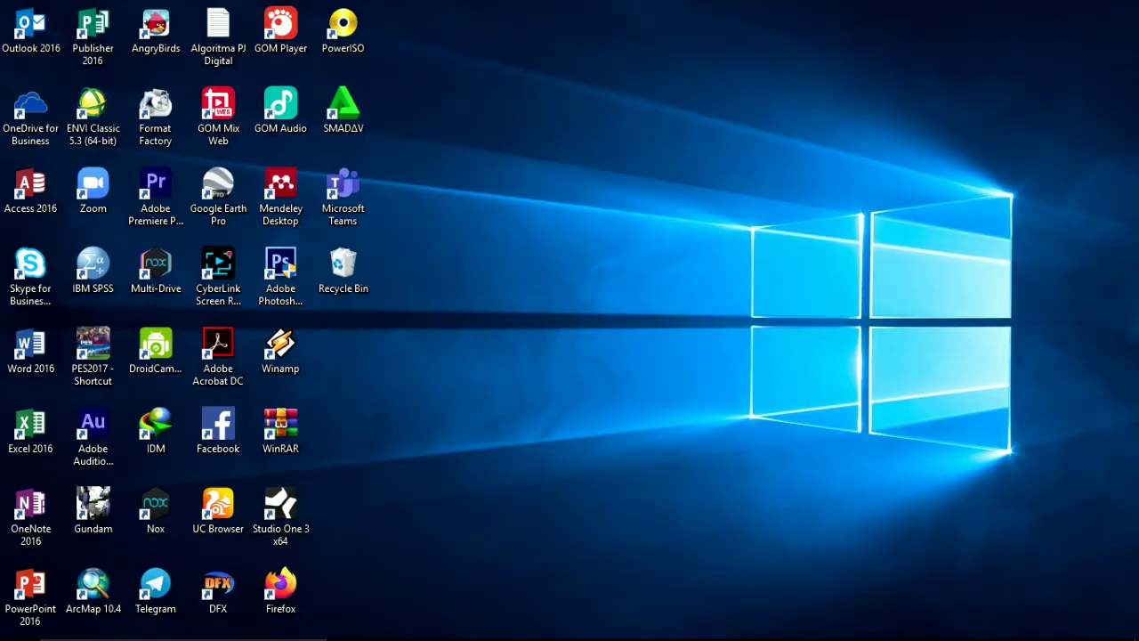
Search the web for "google earth" and launch Google Earth from its overview page
mouse_move(466, 627)
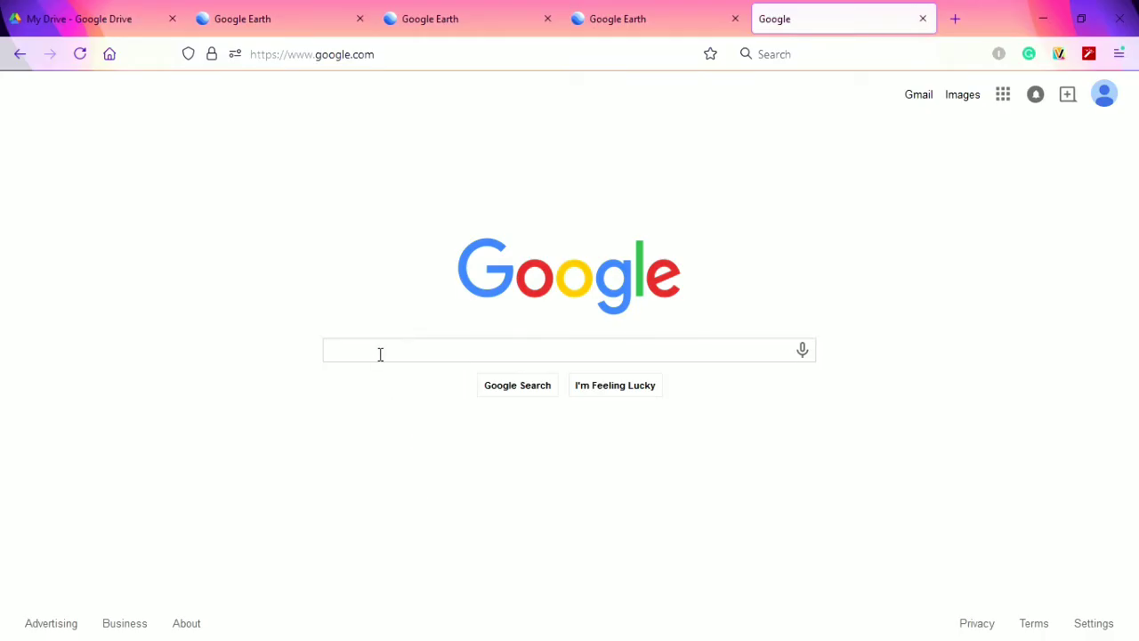
left_click(380, 355)
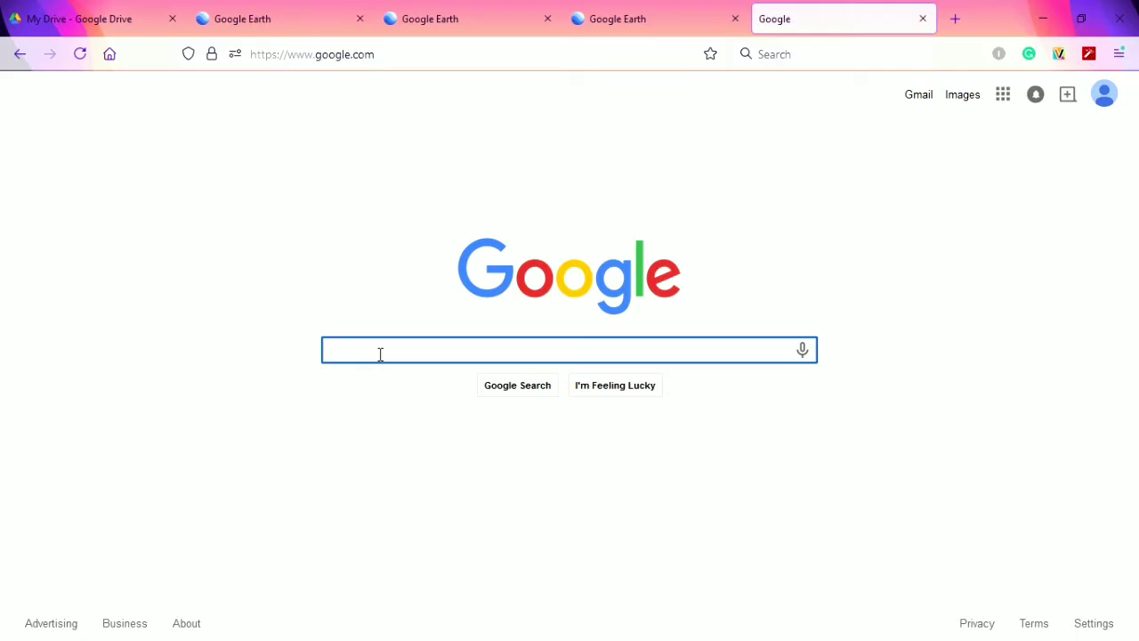
type("google earth")
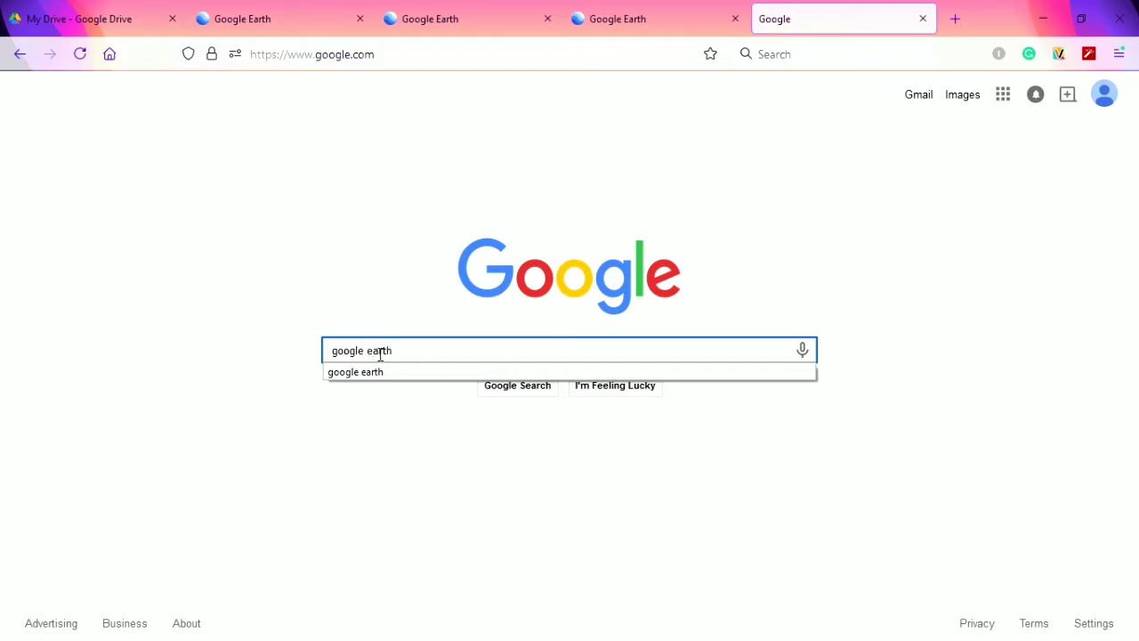
key("Return")
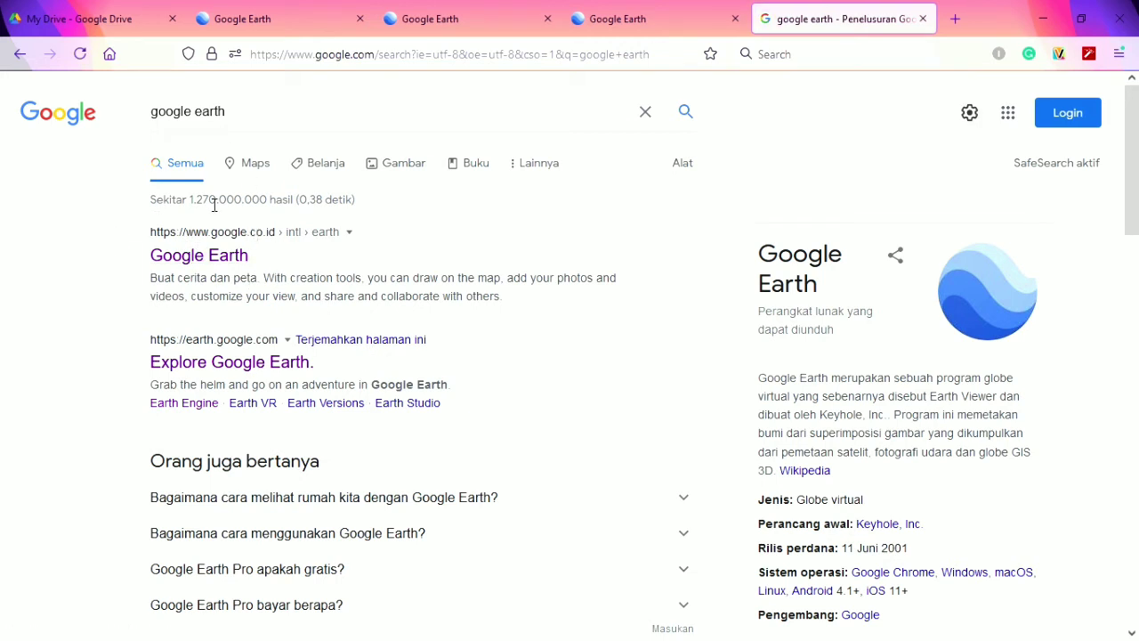
left_click(204, 254)
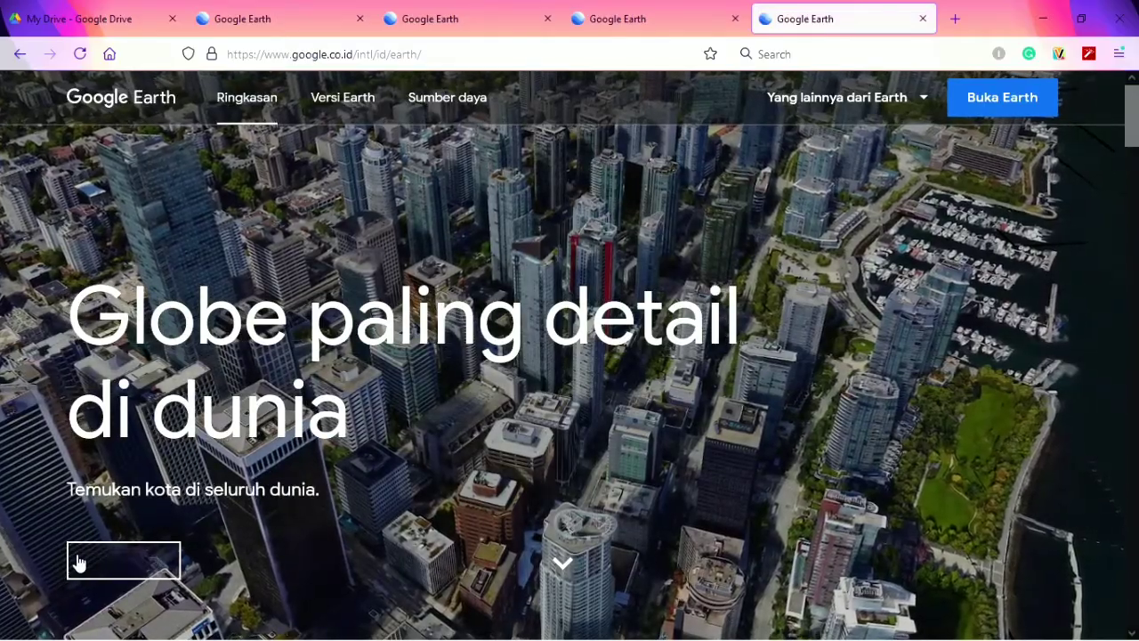
left_click(124, 561)
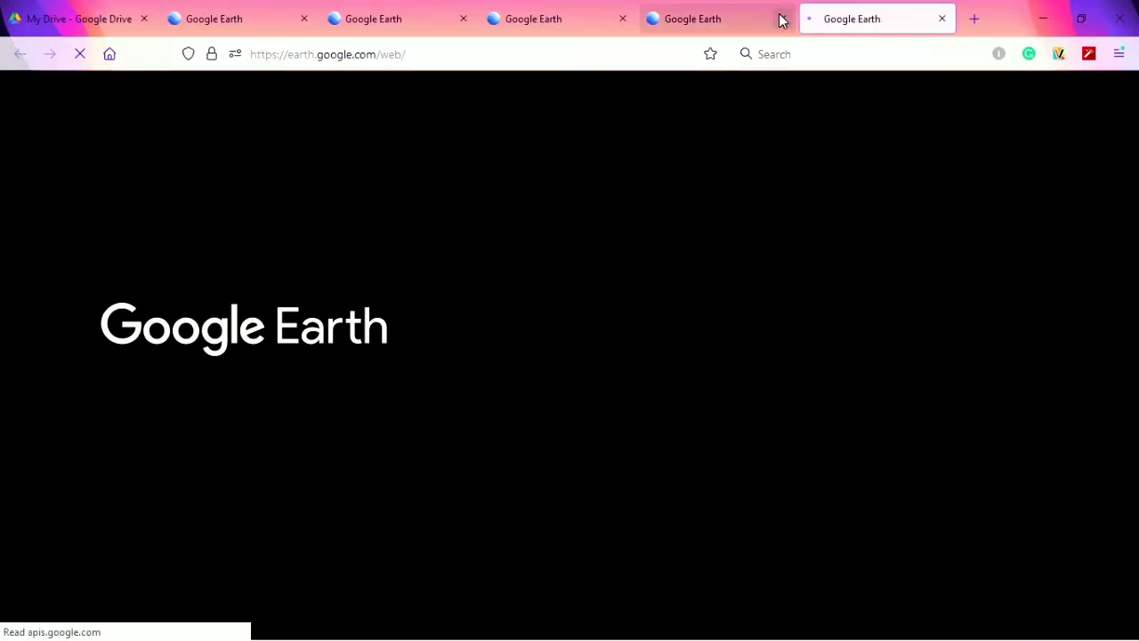
Close the Google Earth overview page and the newly launched Google Earth tab, returning to the already open globe
left_click(783, 18)
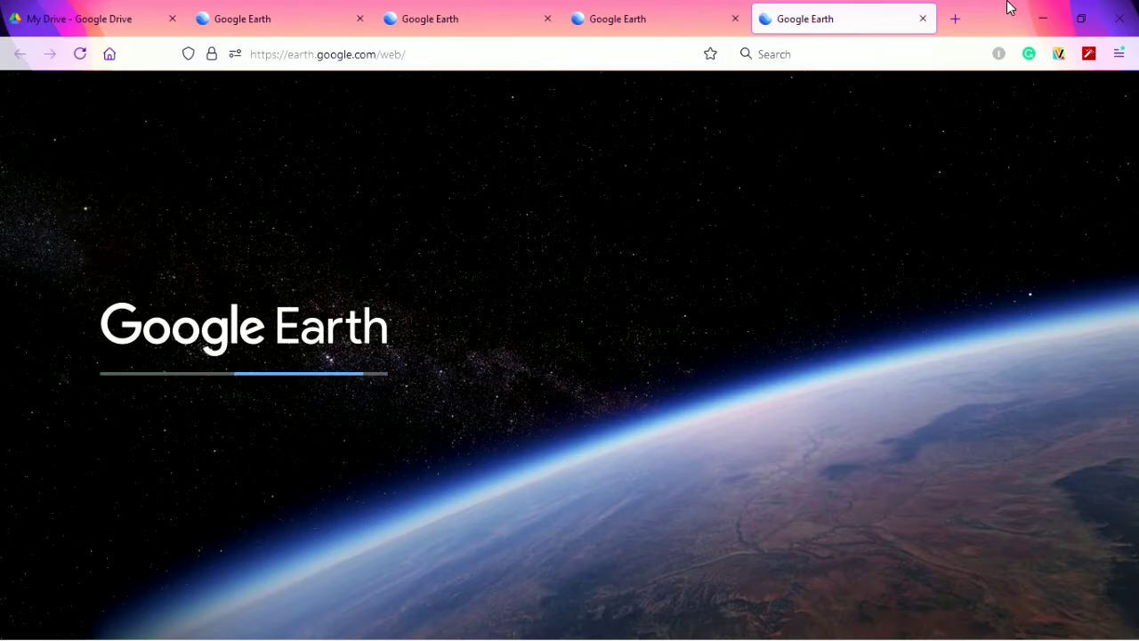
left_click(924, 18)
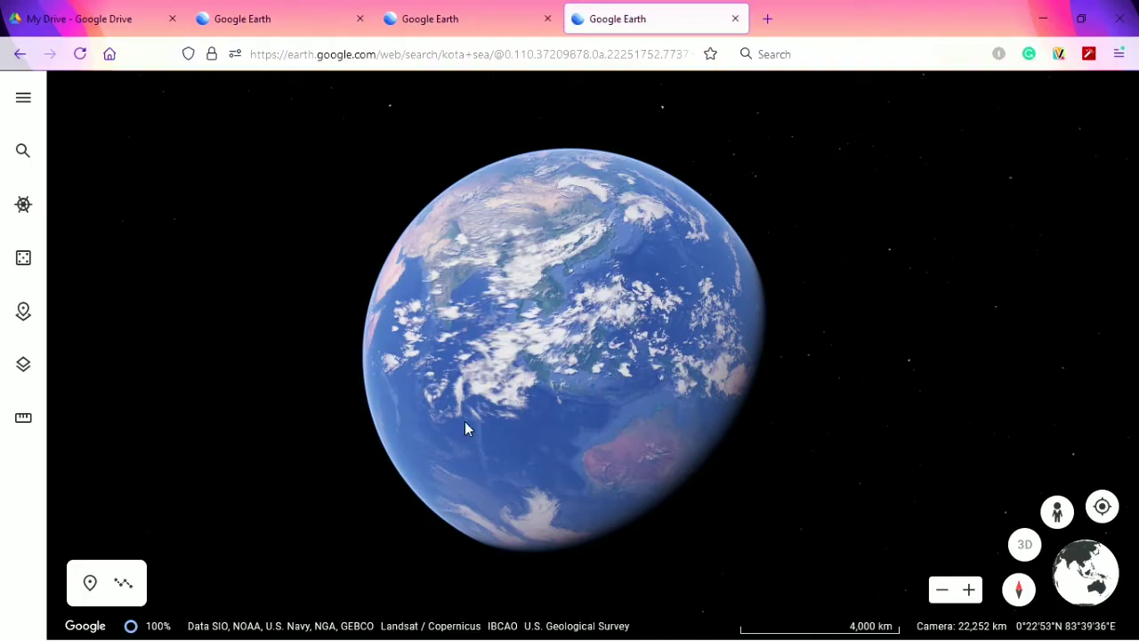
Look over the signed-in account and the main navigation options, and collapse them again
left_click(23, 103)
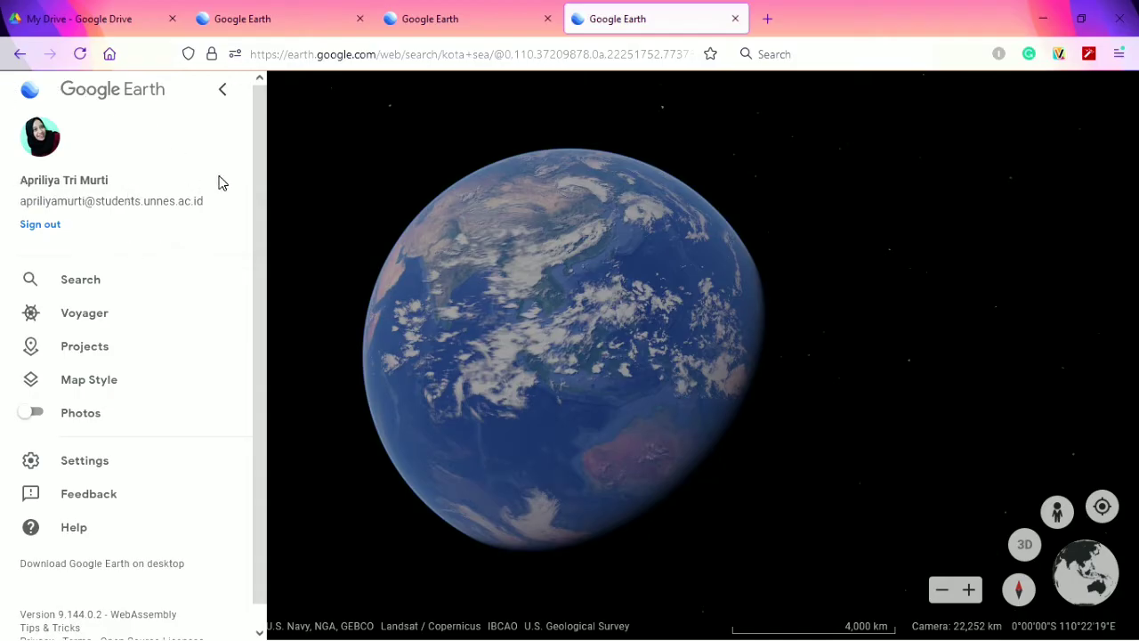
left_click(224, 92)
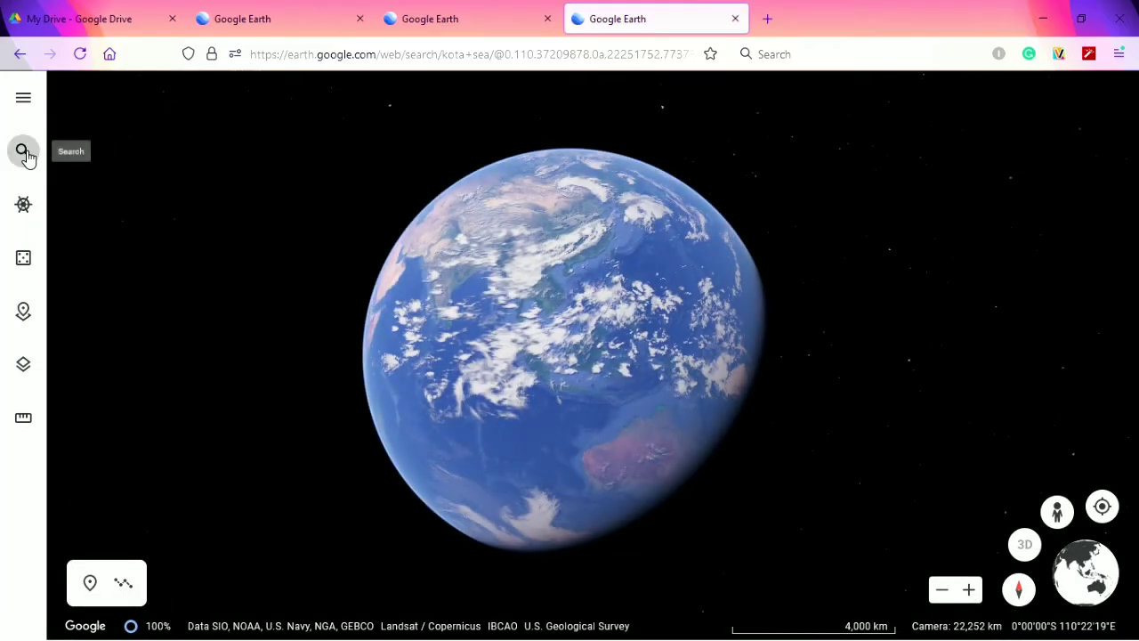
Try entering "kota semarang" as the place search in place of the old text, and clear the search
left_click(24, 151)
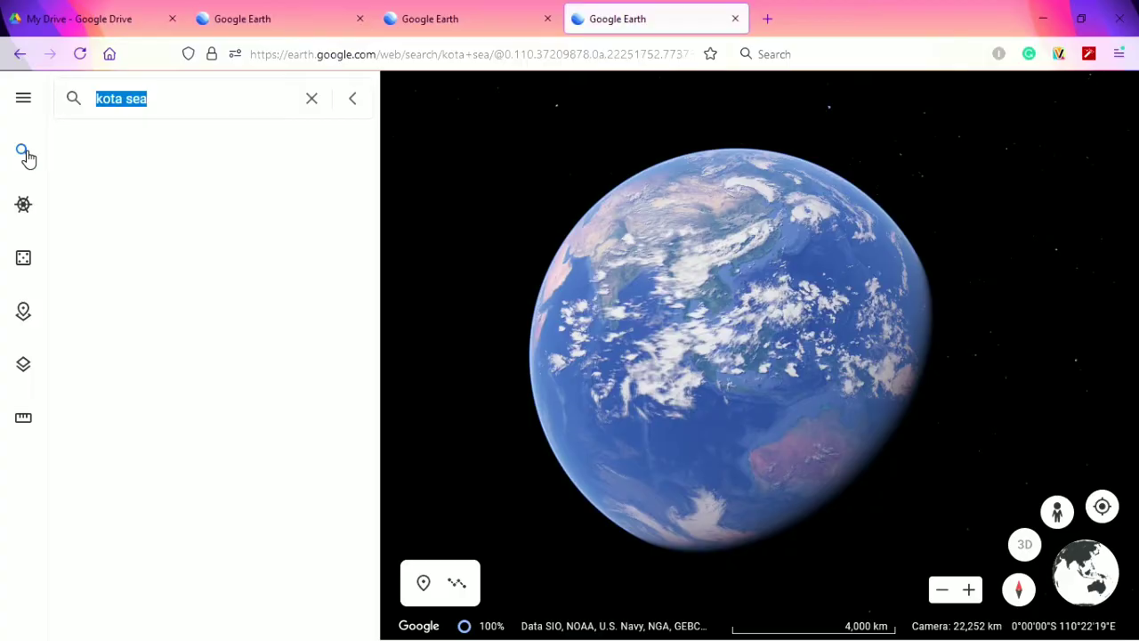
key("BackSpace")
left_click(148, 92)
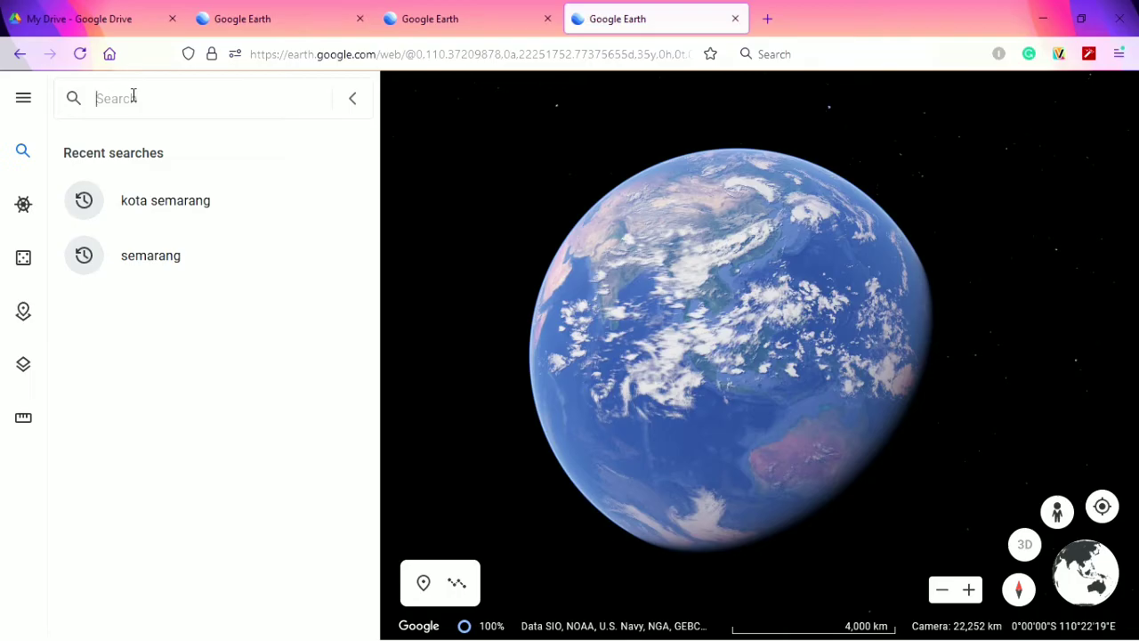
type("kot")
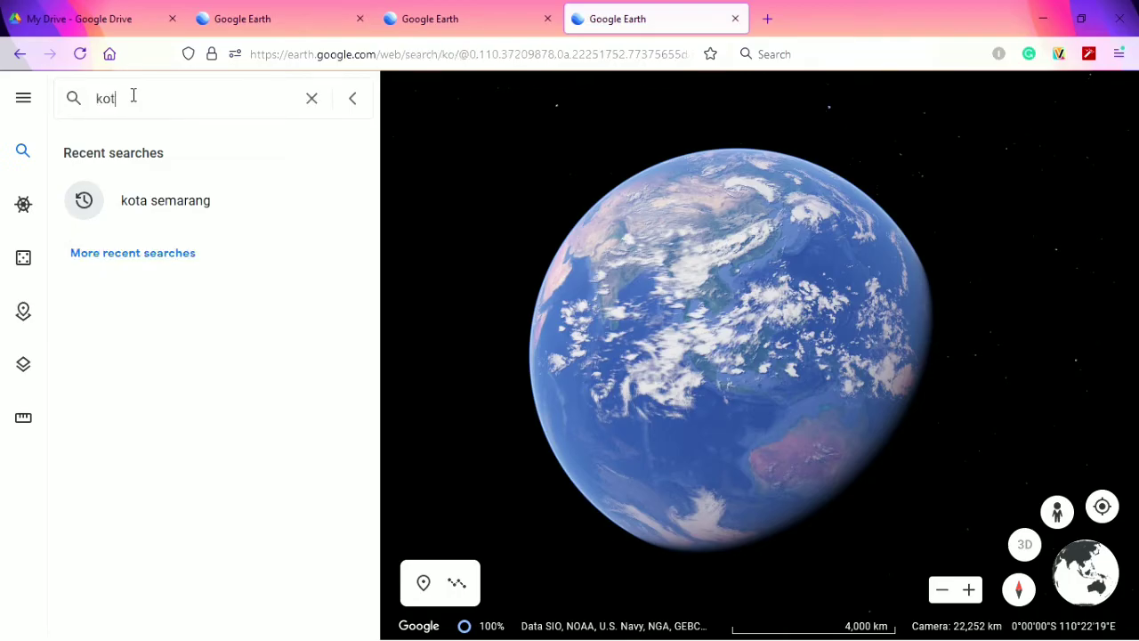
type("a semarang")
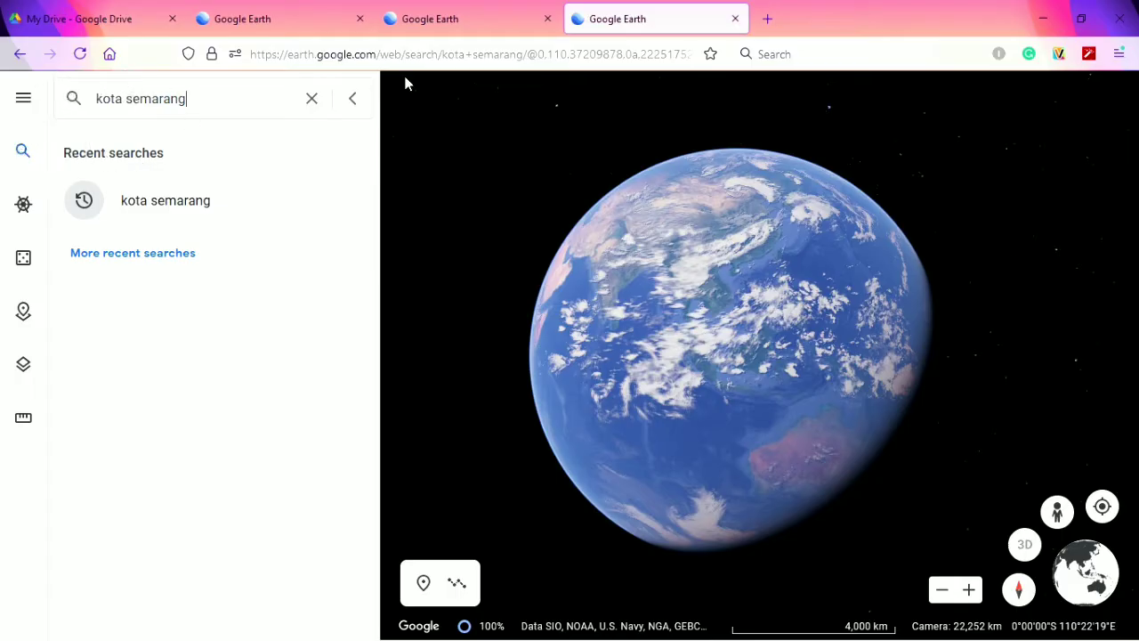
left_click(319, 99)
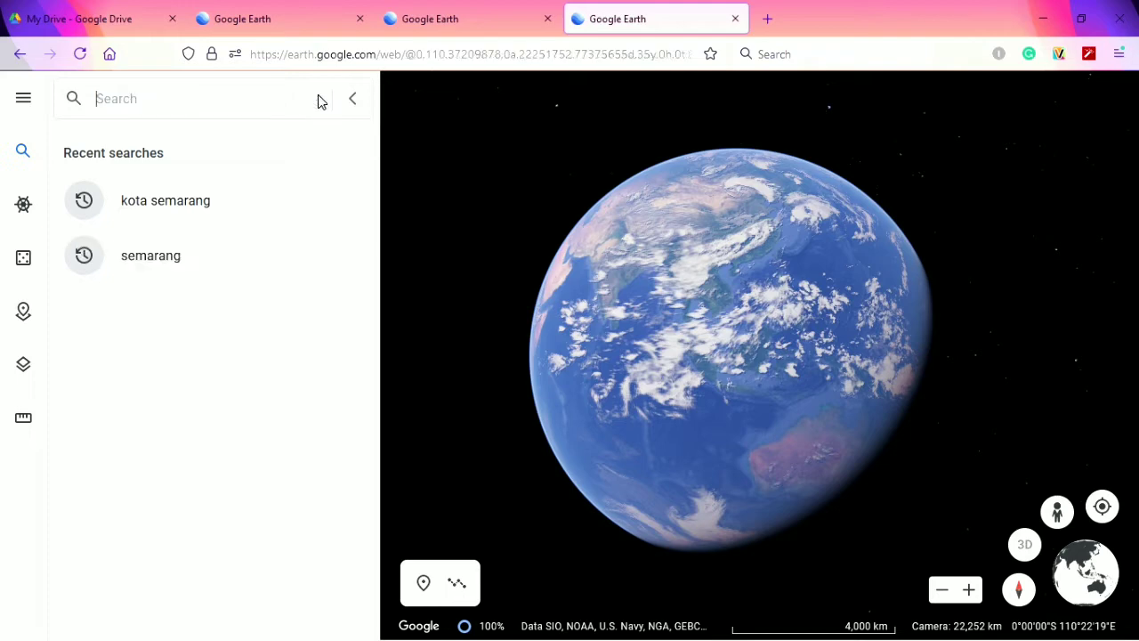
left_click(348, 105)
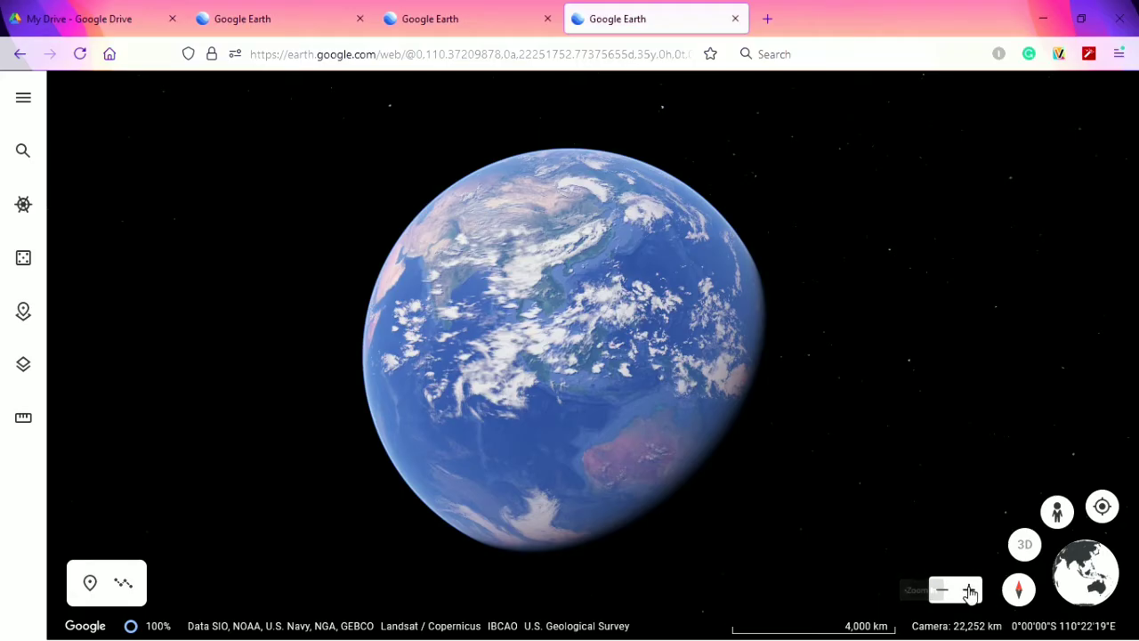
Zoom the globe in toward Indonesia and close this tab to switch to the Semarang city view
left_click(969, 590)
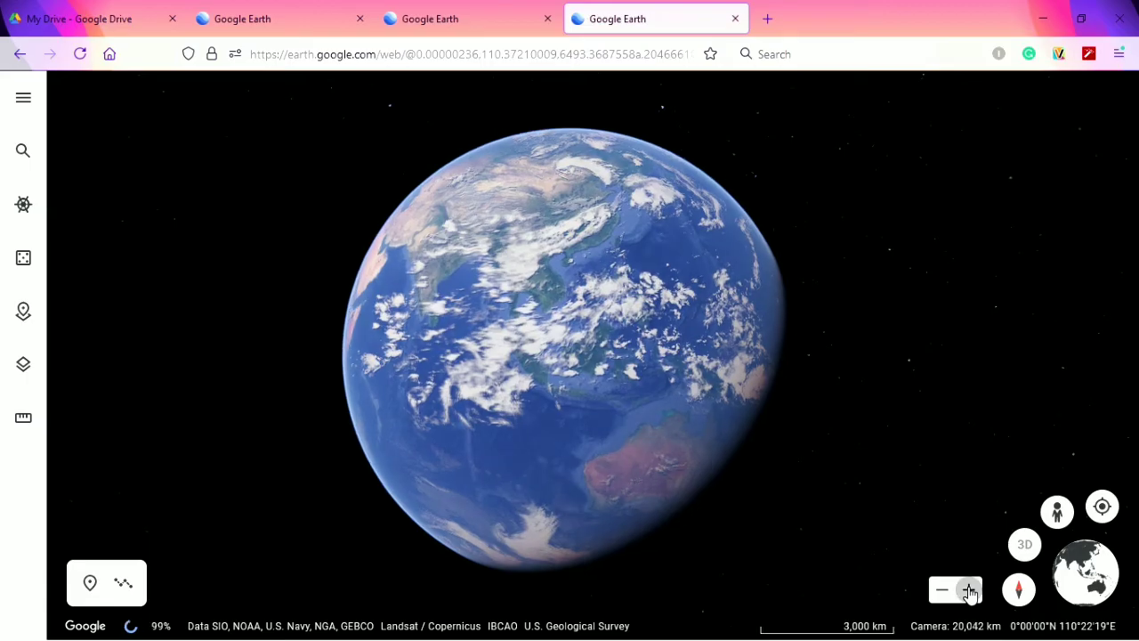
left_click(970, 590)
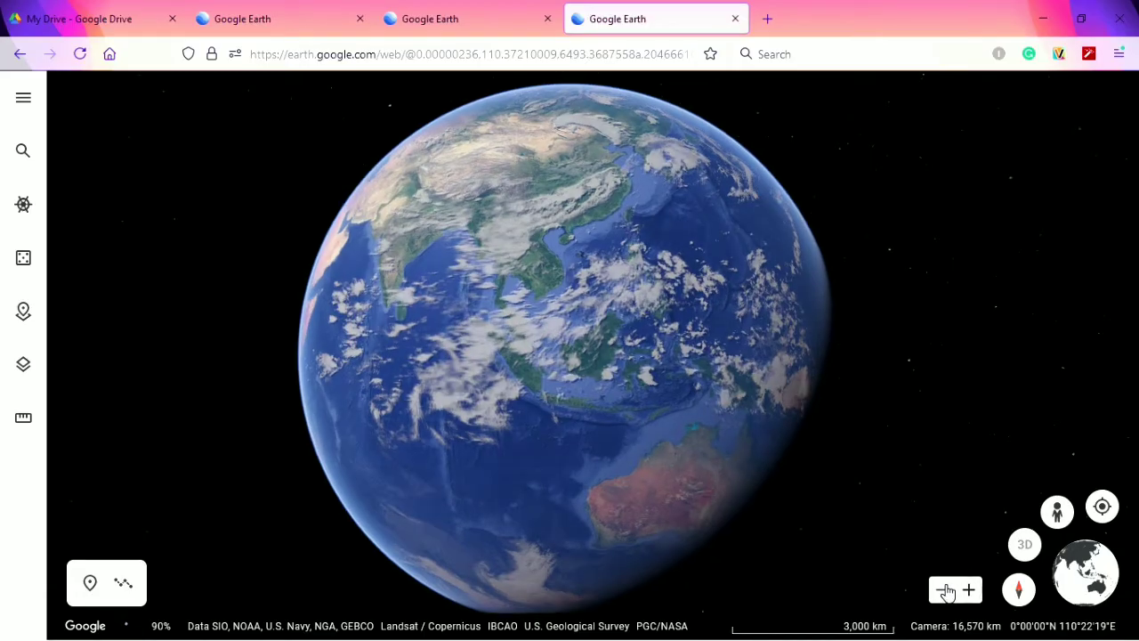
left_click(969, 590)
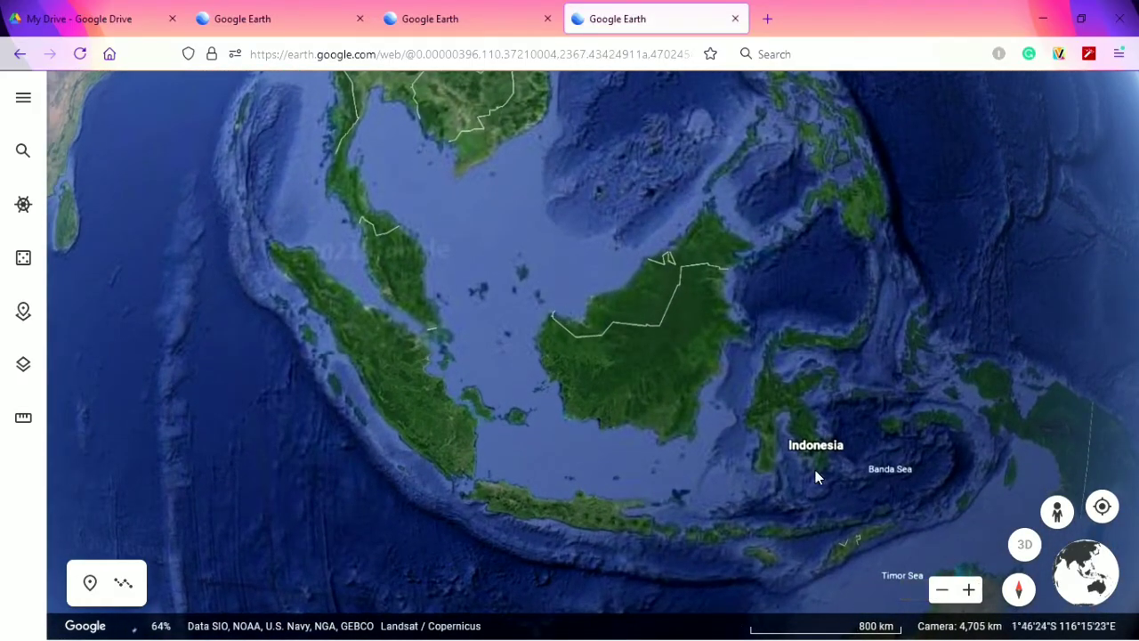
left_click(972, 592)
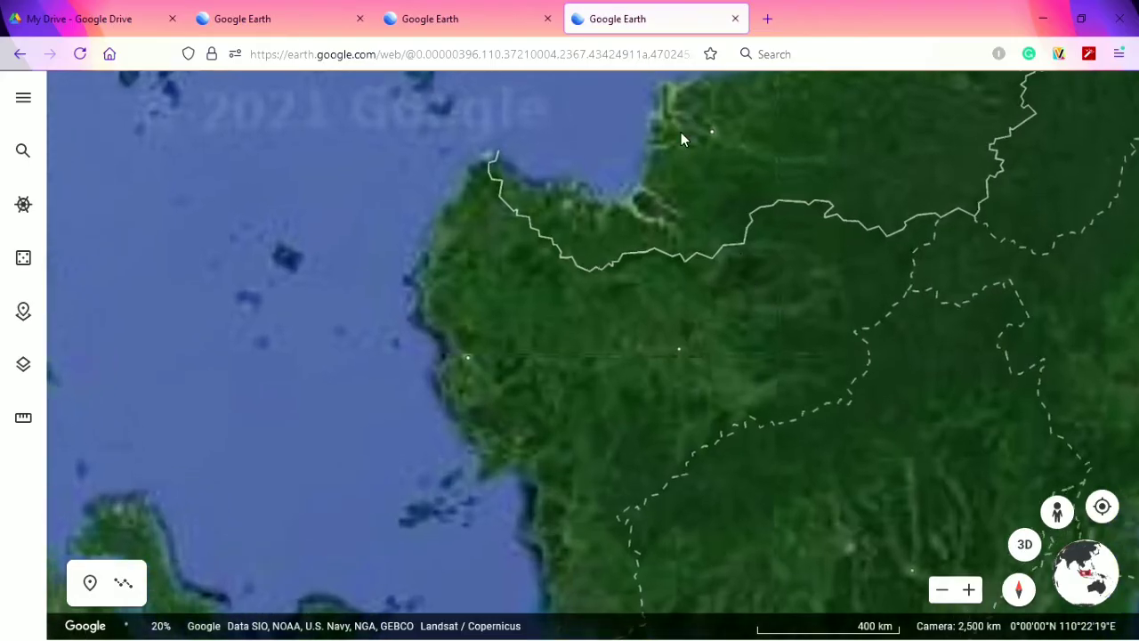
left_click(734, 19)
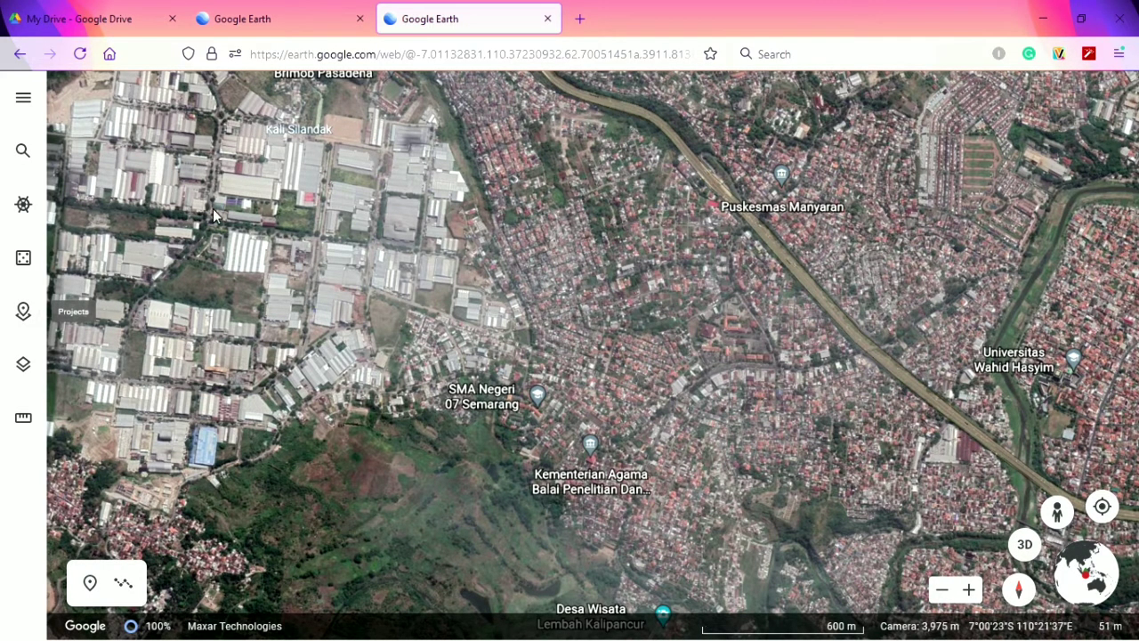
Open the projects and rename the untitled project as "Deliniasi Citra Google Earth Wilayah Kota Semarang"
left_click(20, 316)
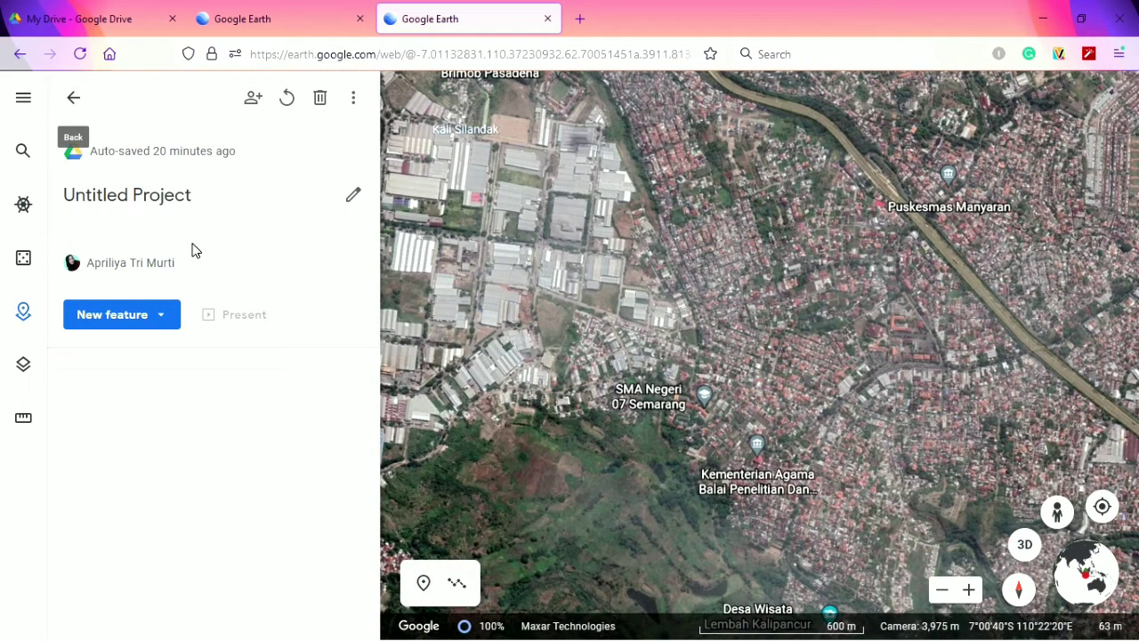
left_click(352, 200)
key("BackSpace")
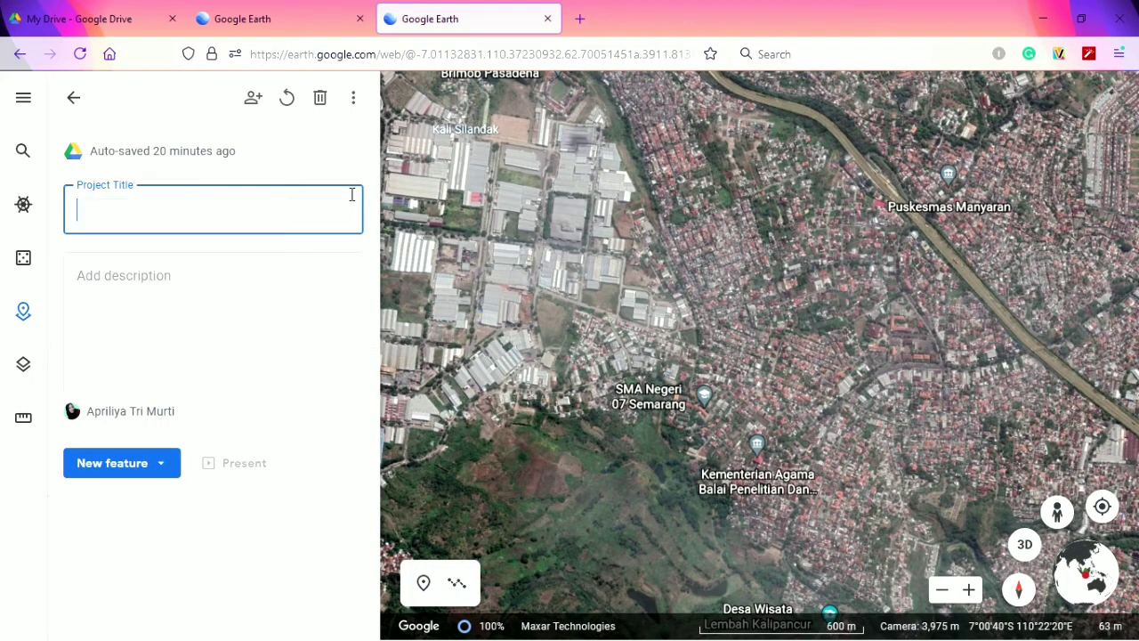
type("Deliniasi Citra")
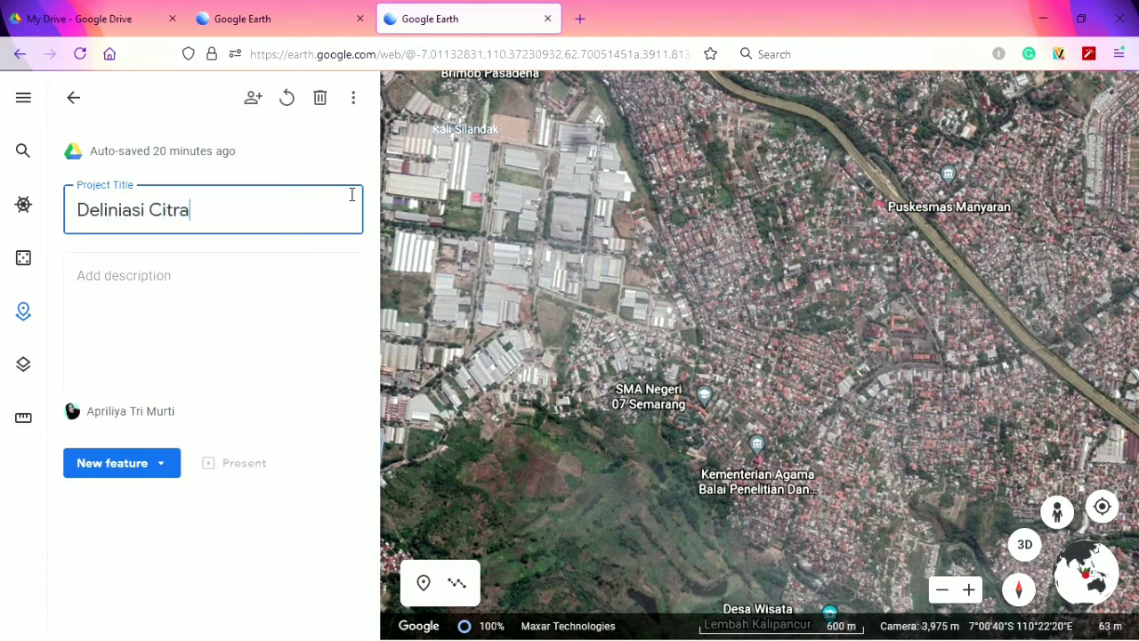
type(" F")
key("BackSpace")
type("Google Ear")
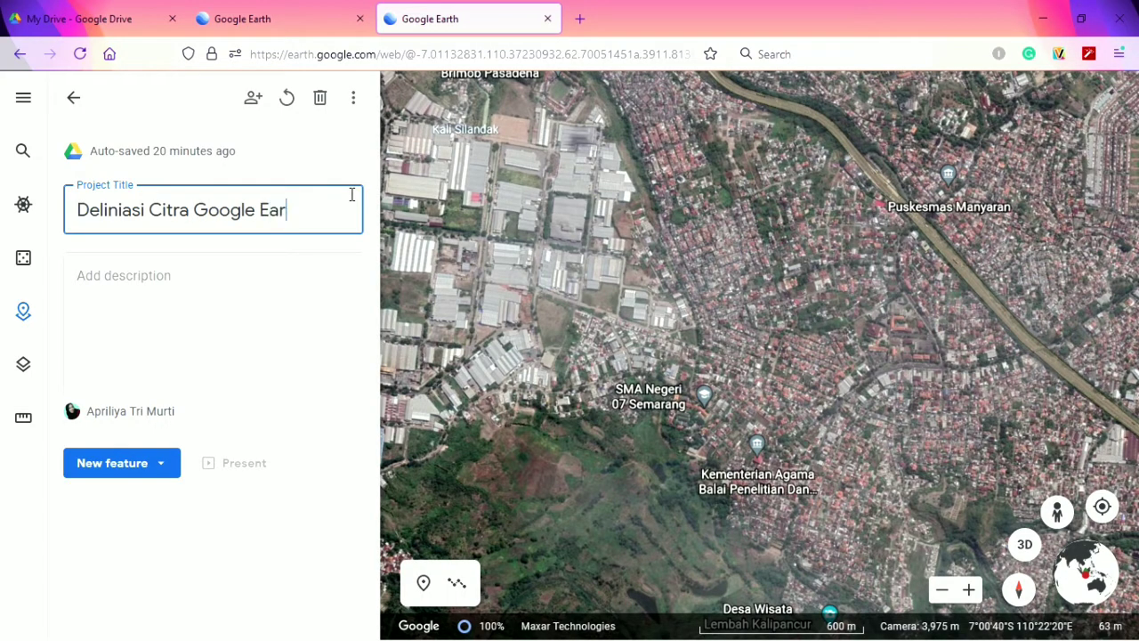
type("th Wilayah Ko")
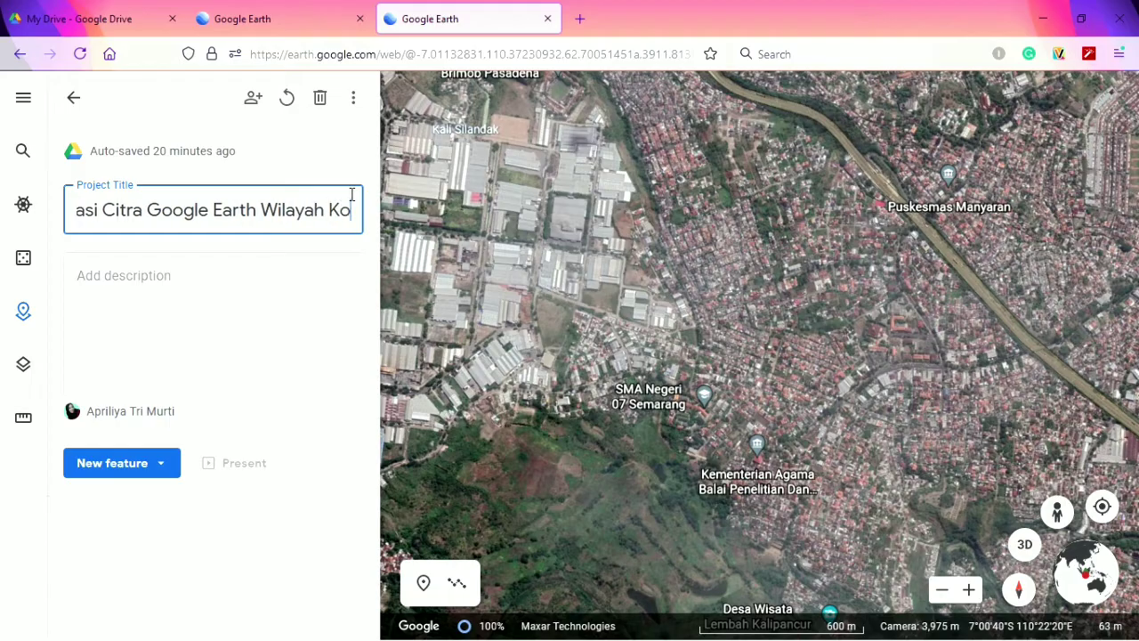
type("ta Se")
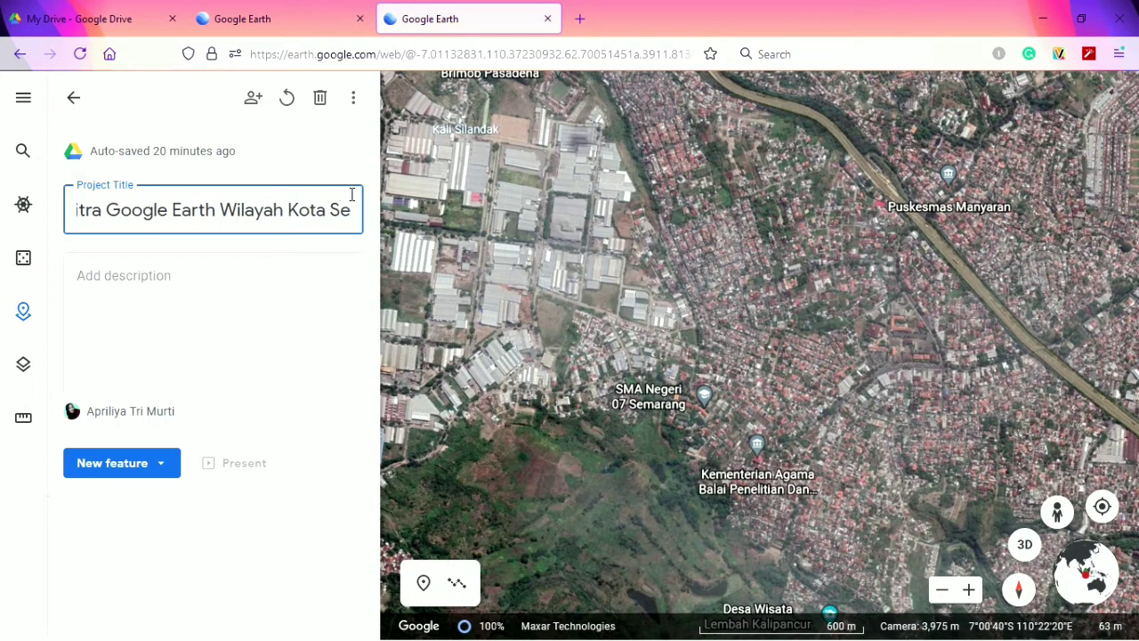
type("marang")
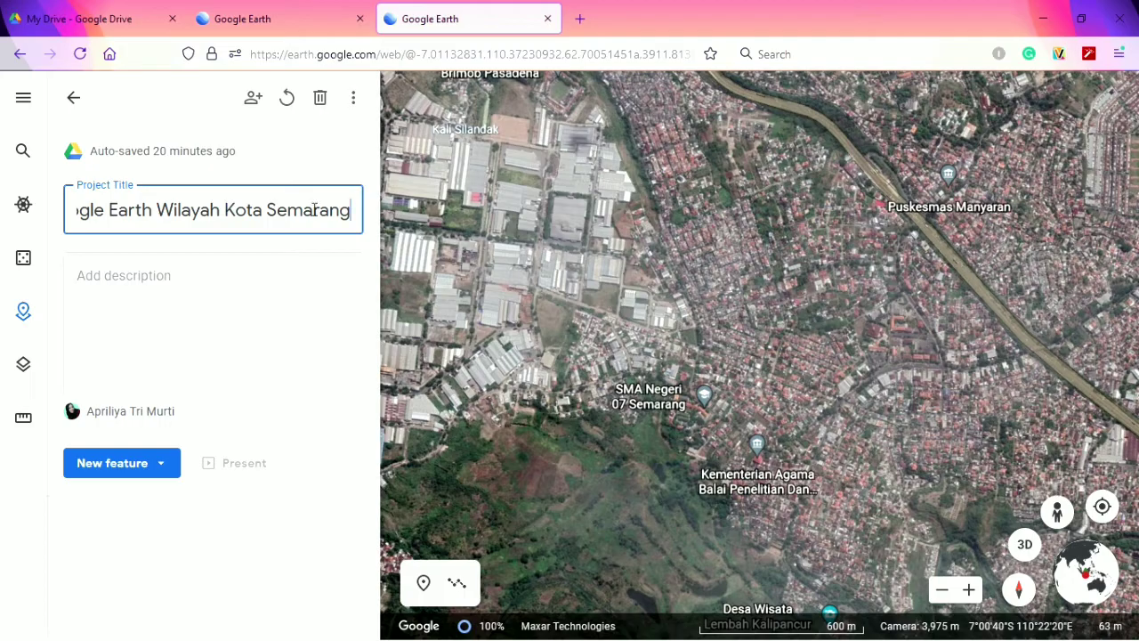
left_click(209, 140)
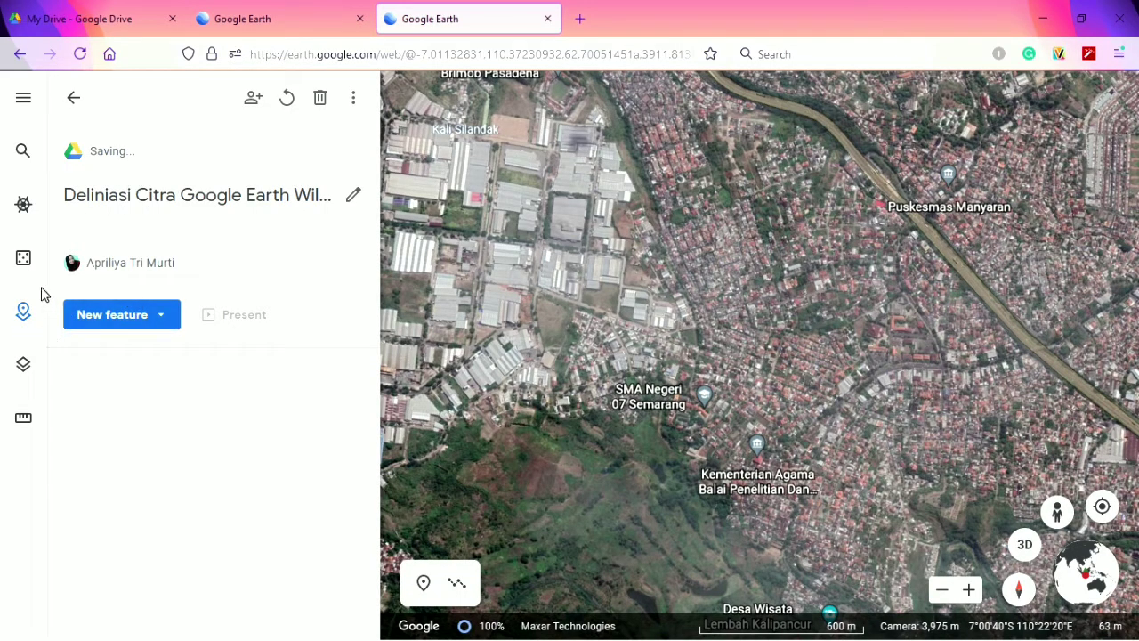
Delete the newly renamed project from Google Earth and close the project list
left_click(321, 105)
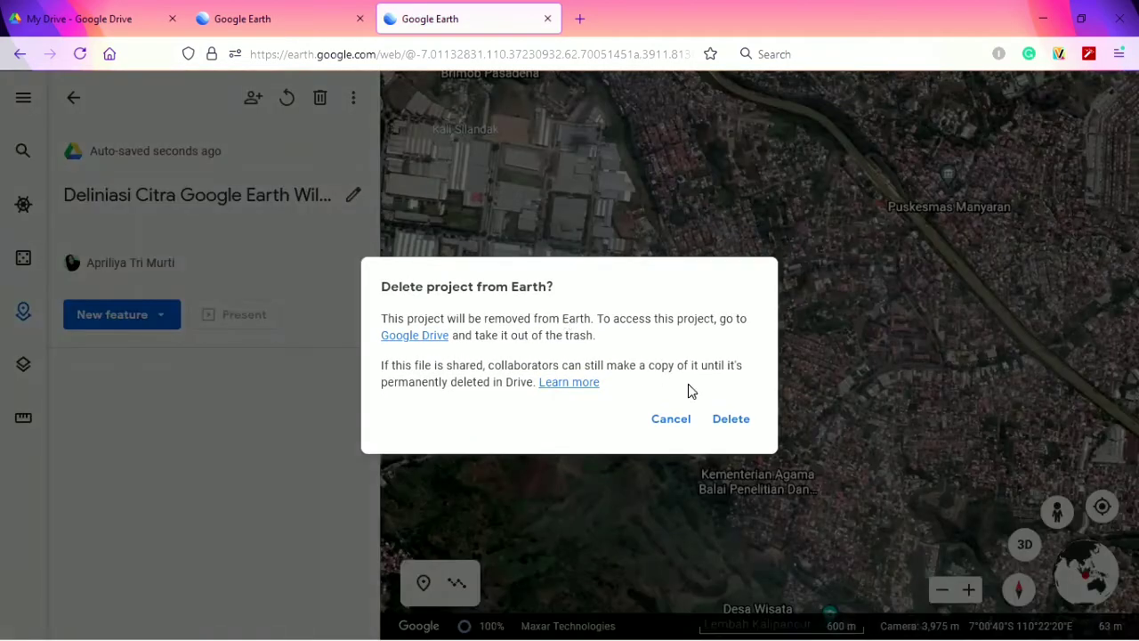
left_click(730, 419)
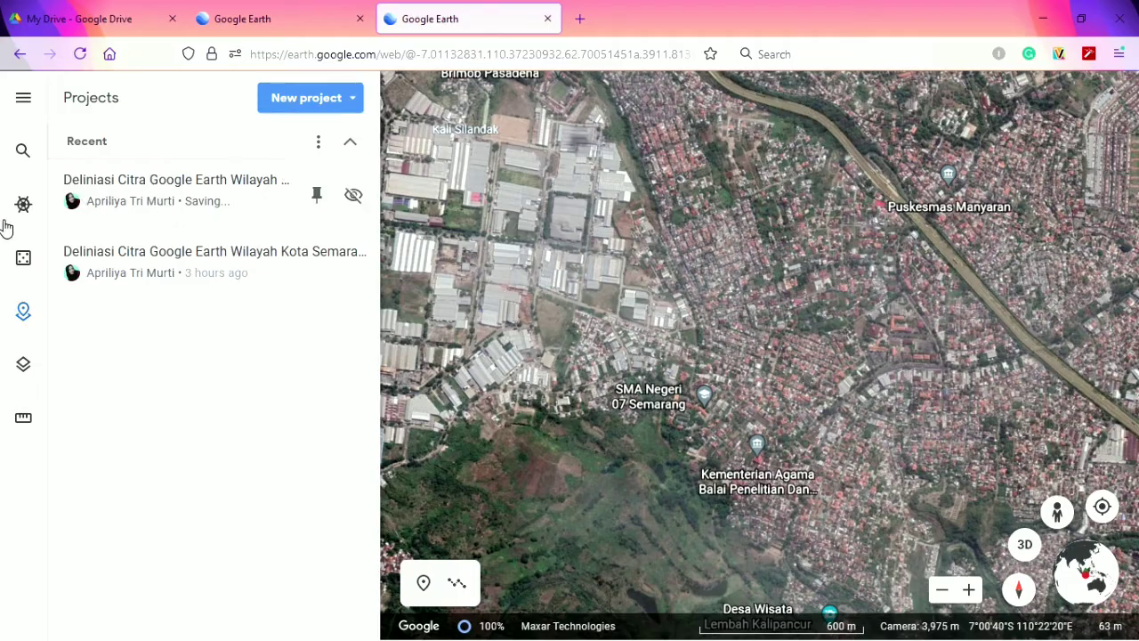
left_click(18, 313)
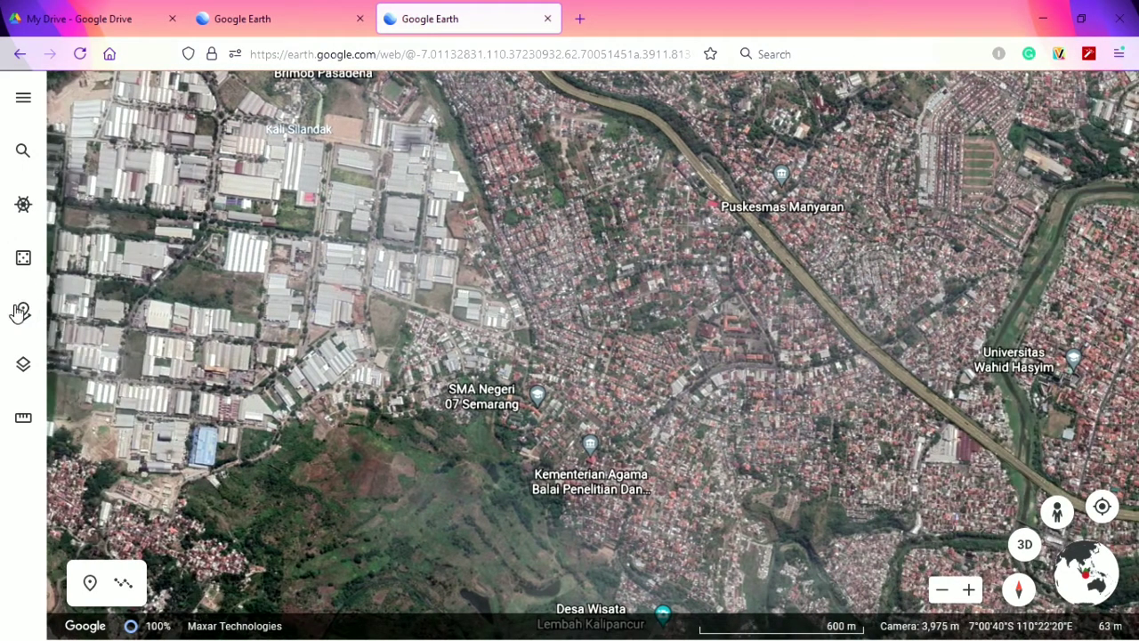
Reopen the project list and create a new project in Google Drive
left_click(21, 314)
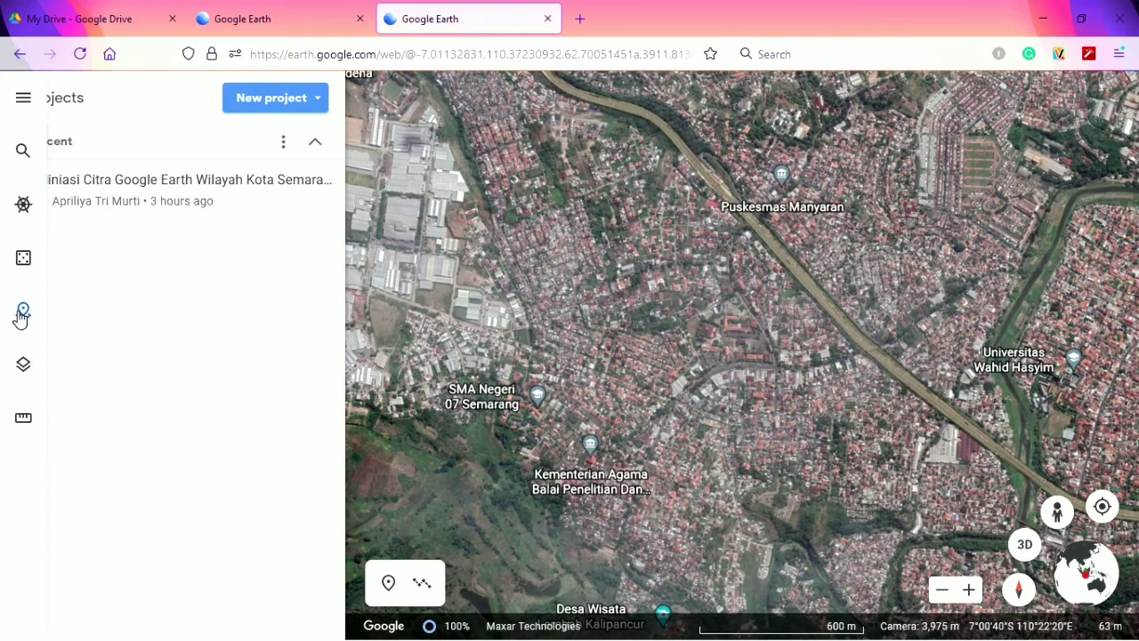
left_click(330, 103)
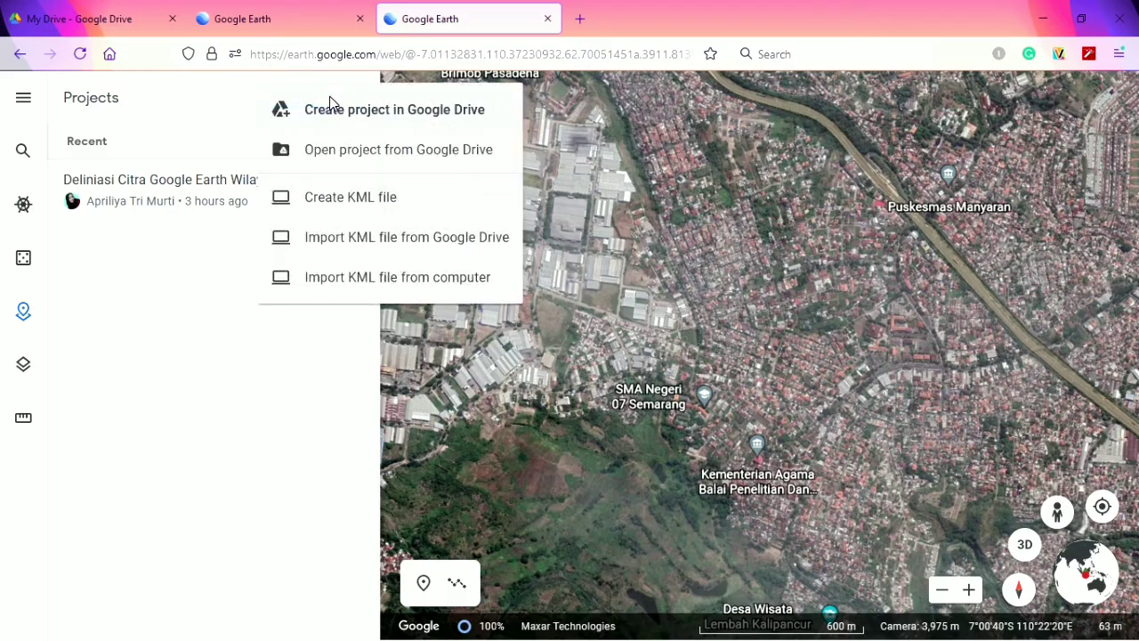
left_click(397, 114)
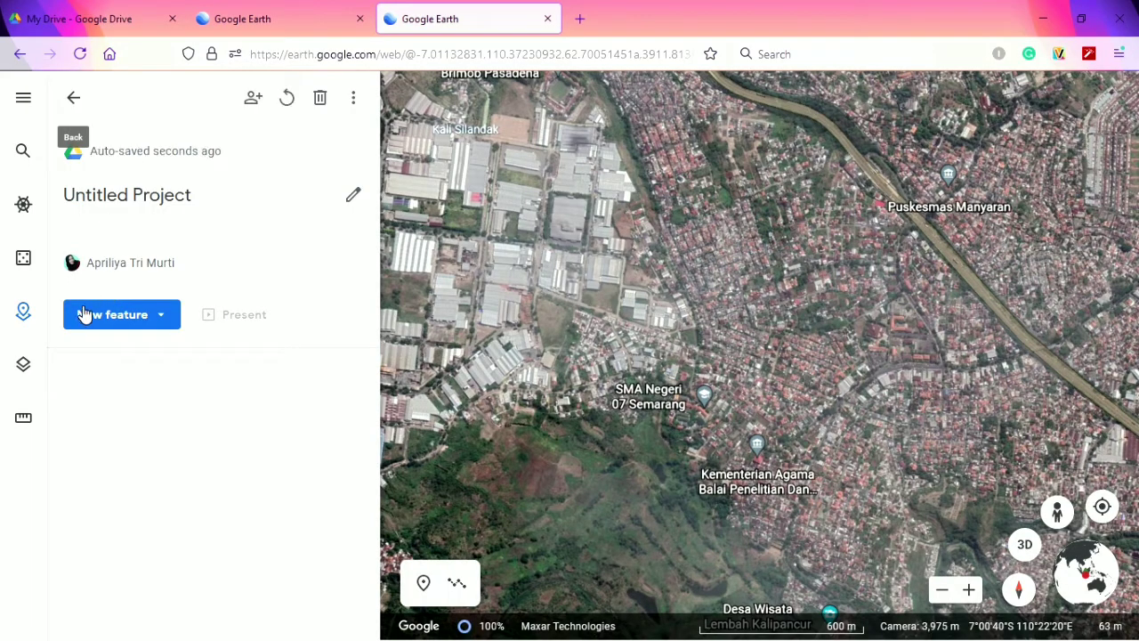
Rename the untitled project as "Deliniasi Citra Google Earth Wilayah Kota Semarang"
left_click(354, 200)
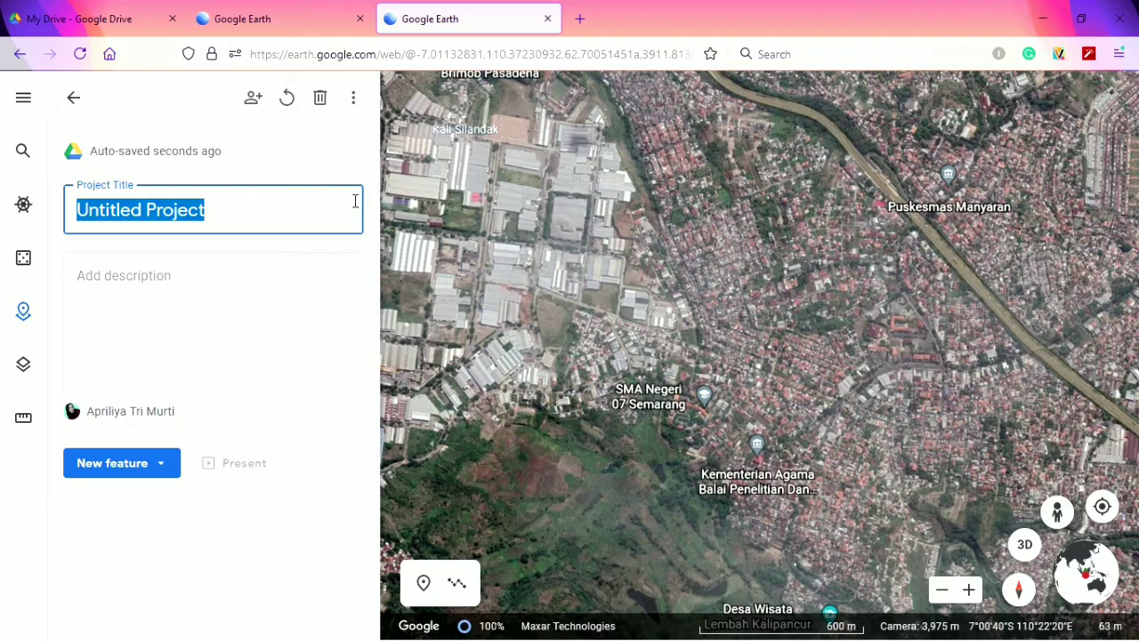
type("Del")
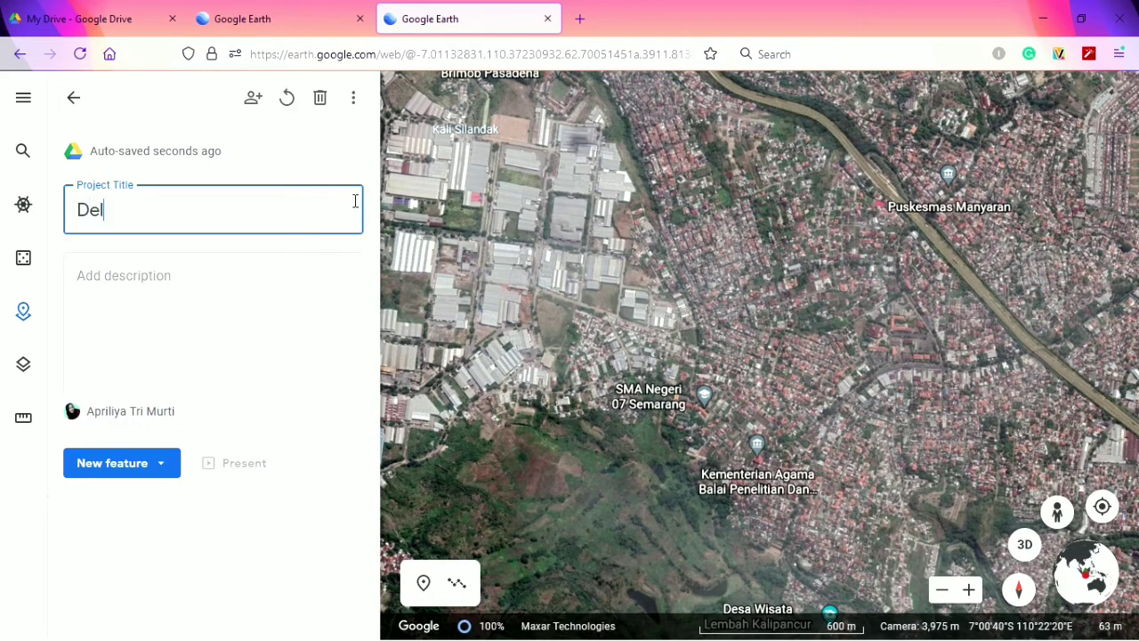
type("iniasi Citra")
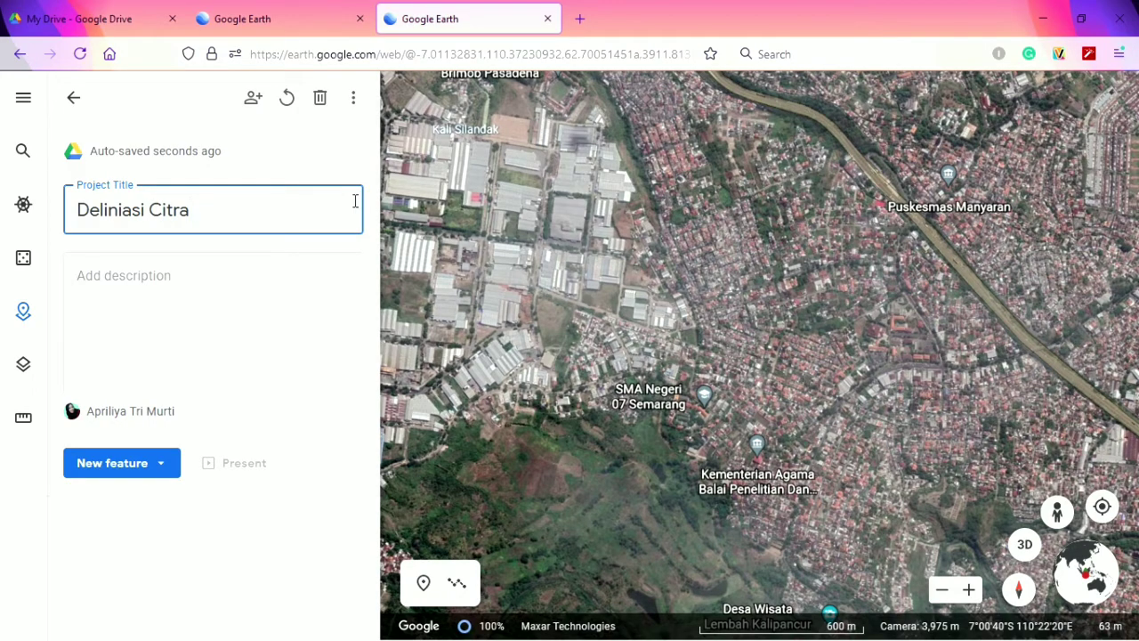
type(" Google Earth W")
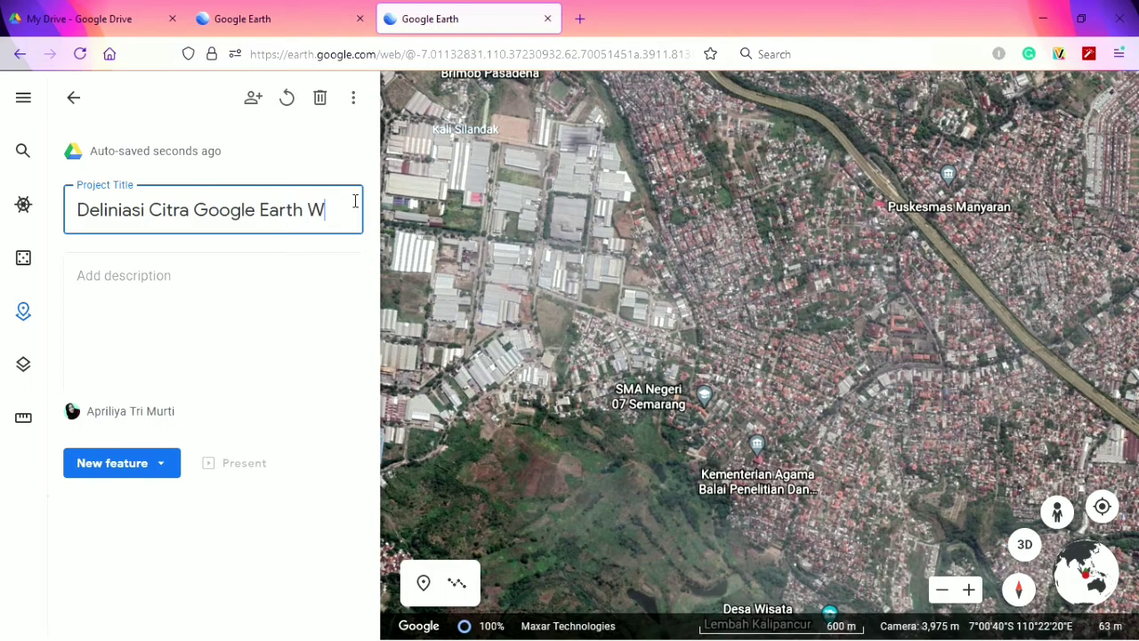
type("ilayah K")
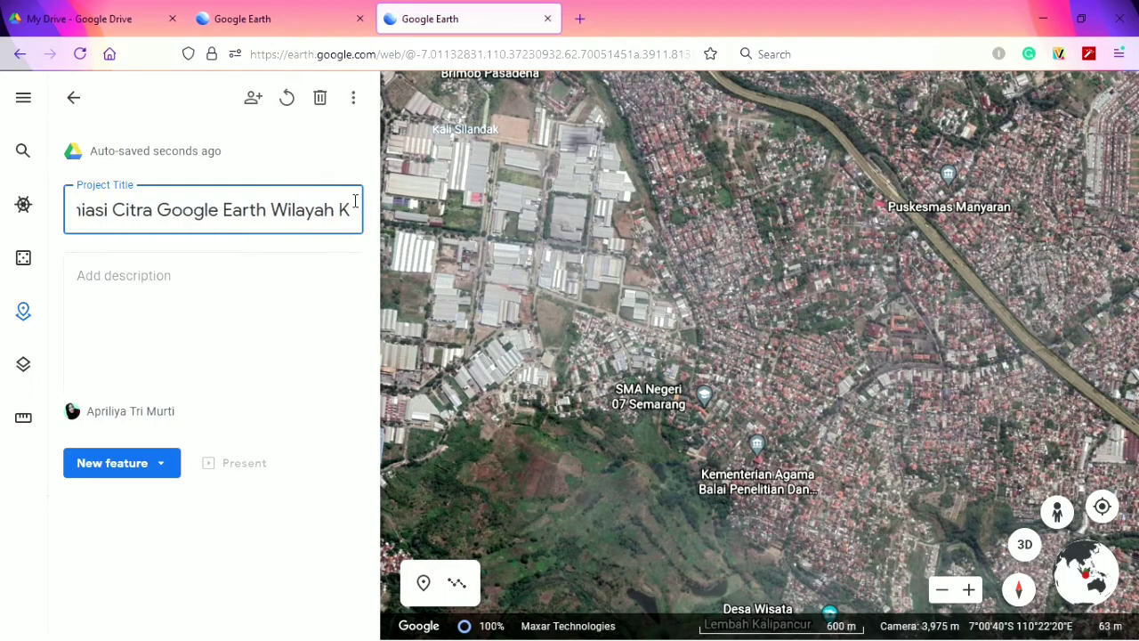
type("ota Semarang")
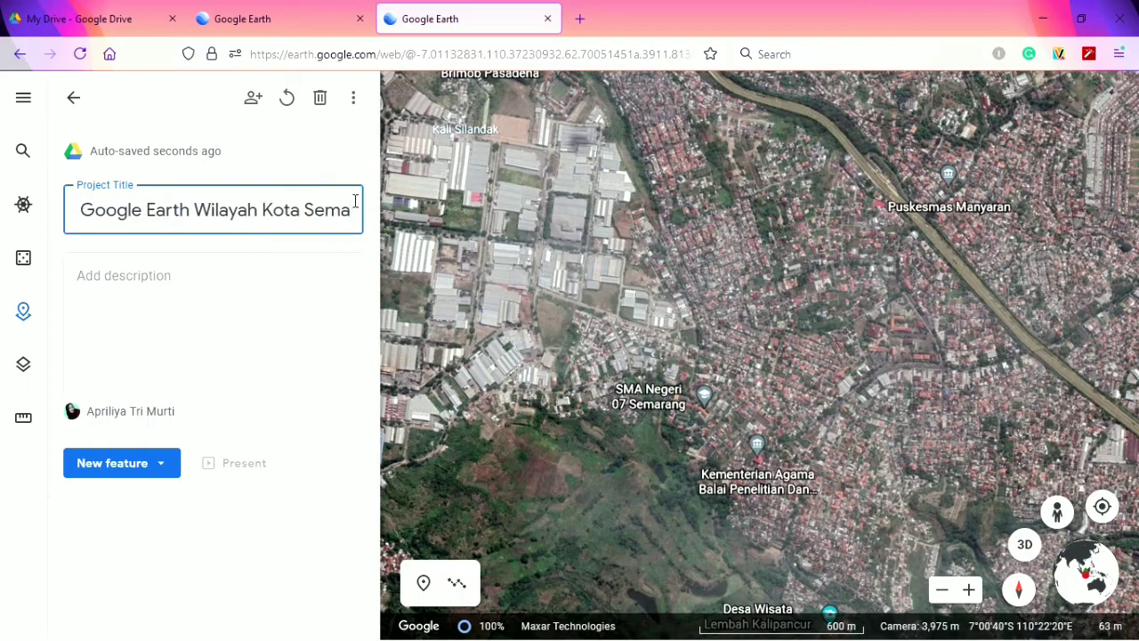
left_click(288, 157)
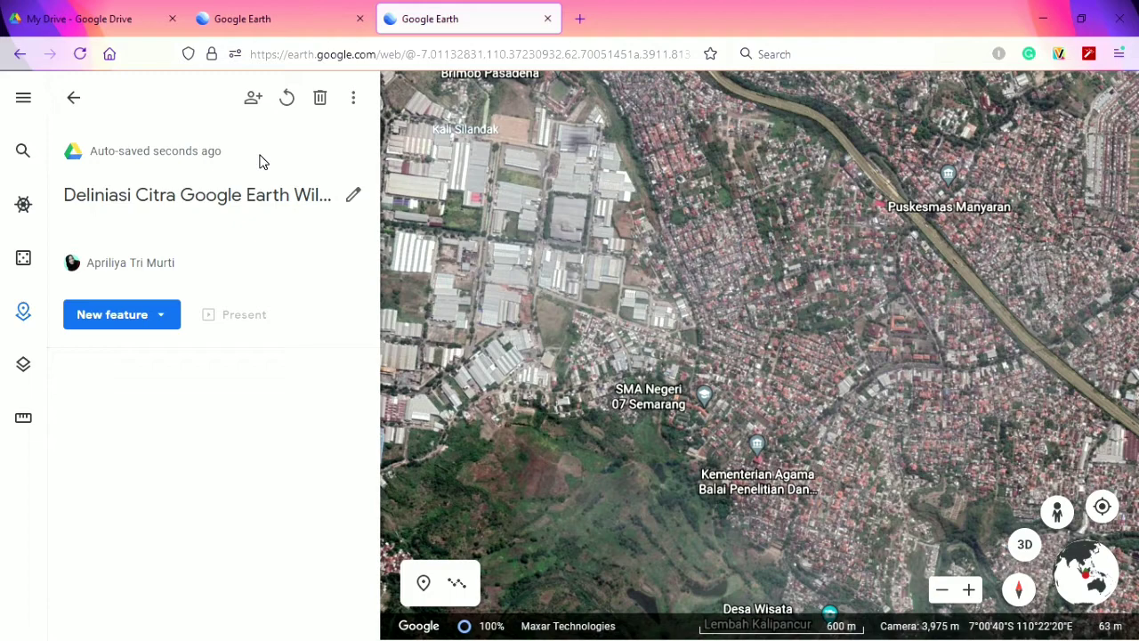
Draw a closed four-cornered boundary from Brimob Pasadena down to around Desa Wisata Lembah Kalipancur and save it to the project as "Garis tepi"
left_click(151, 313)
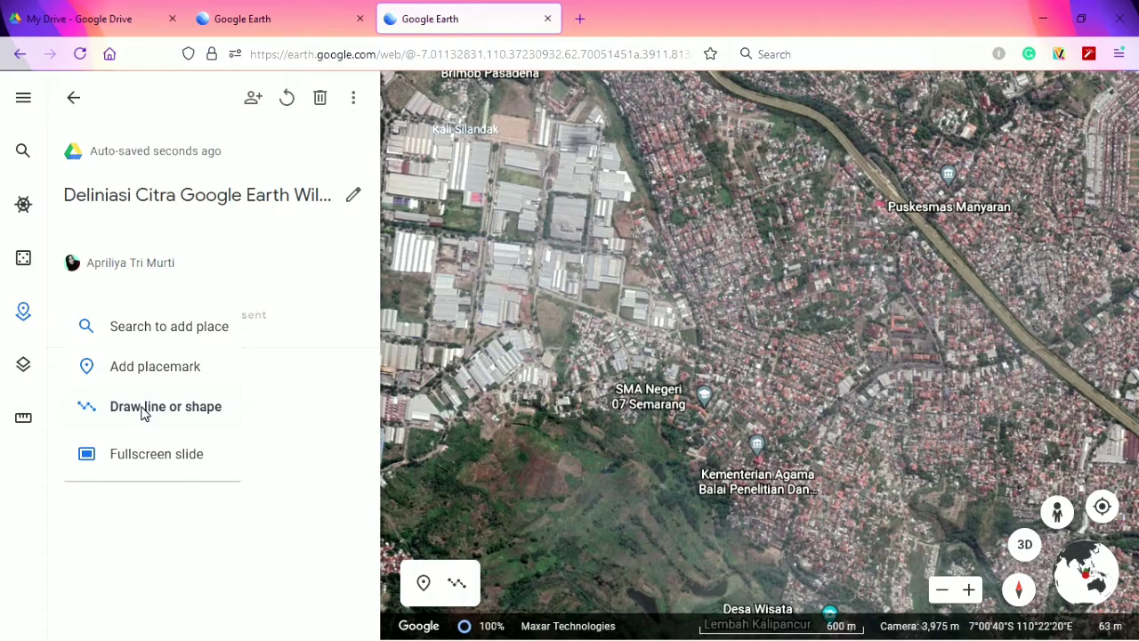
left_click(200, 280)
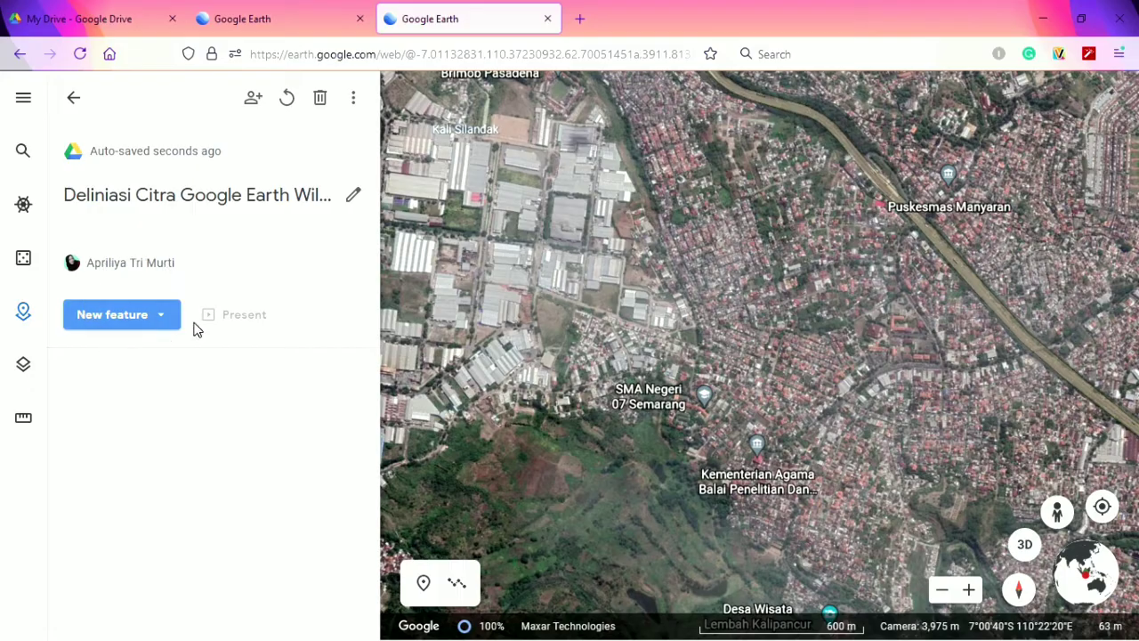
left_click(145, 320)
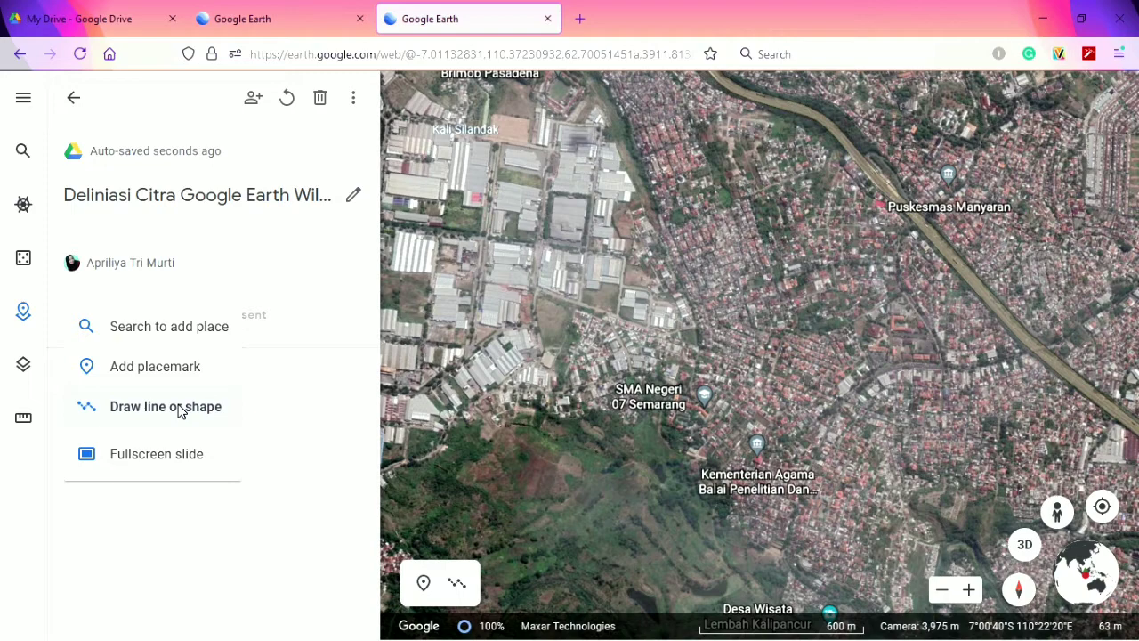
left_click(179, 409)
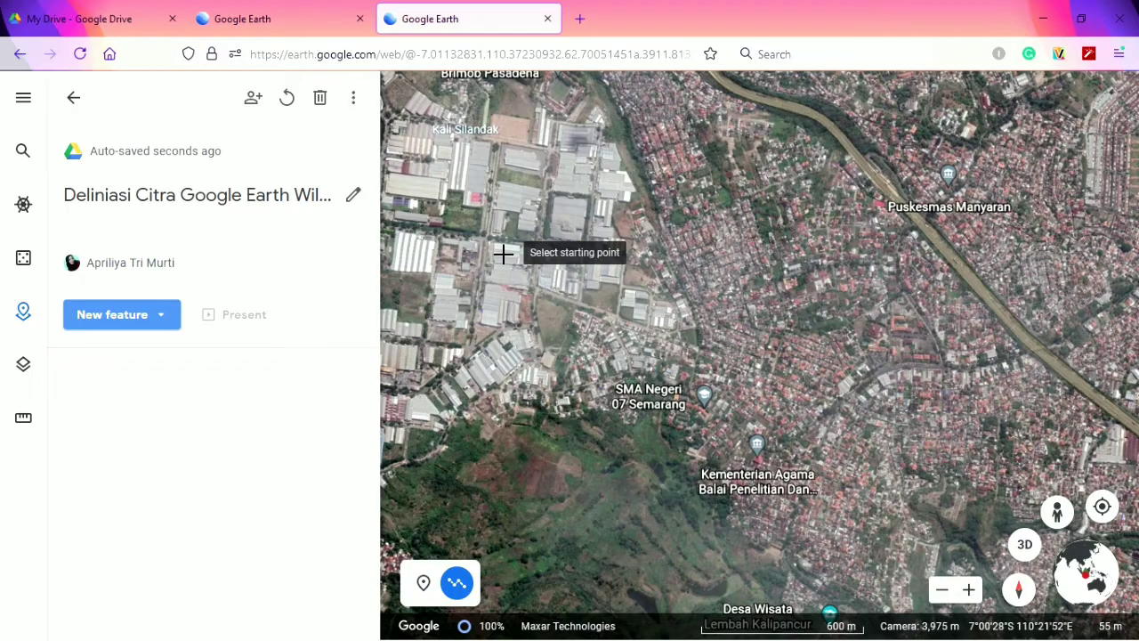
left_click(23, 313)
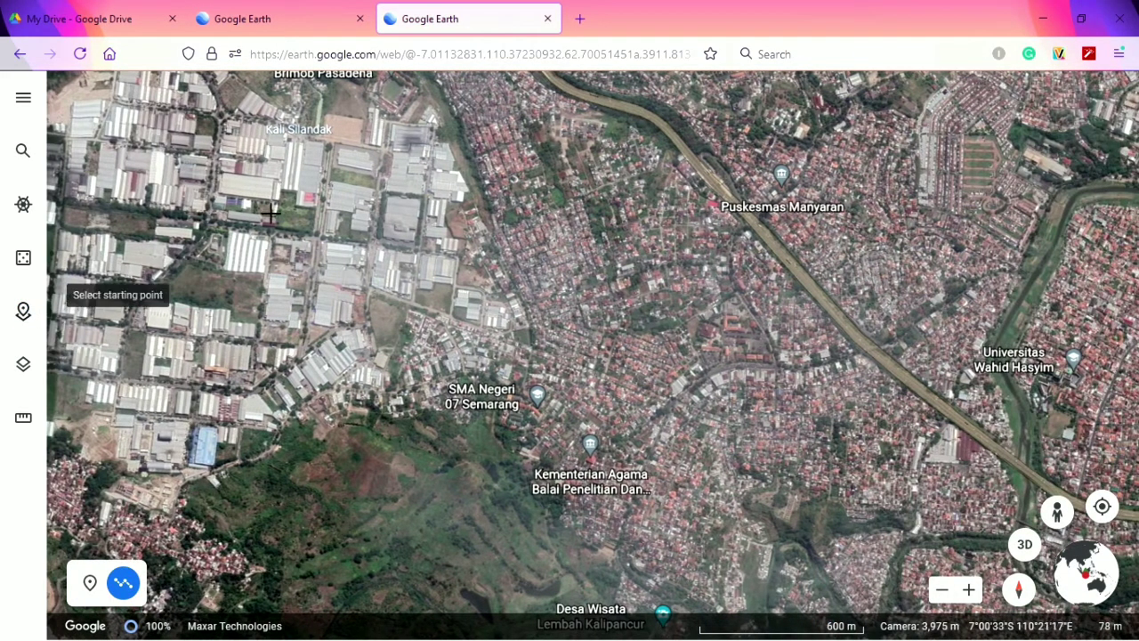
left_click(318, 92)
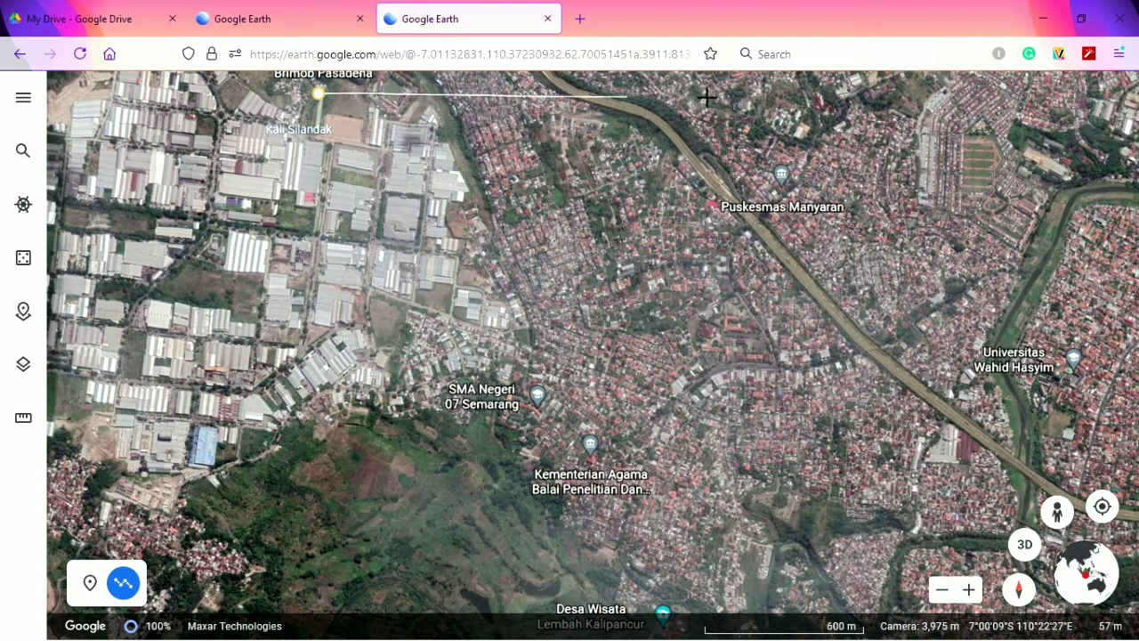
left_click(865, 92)
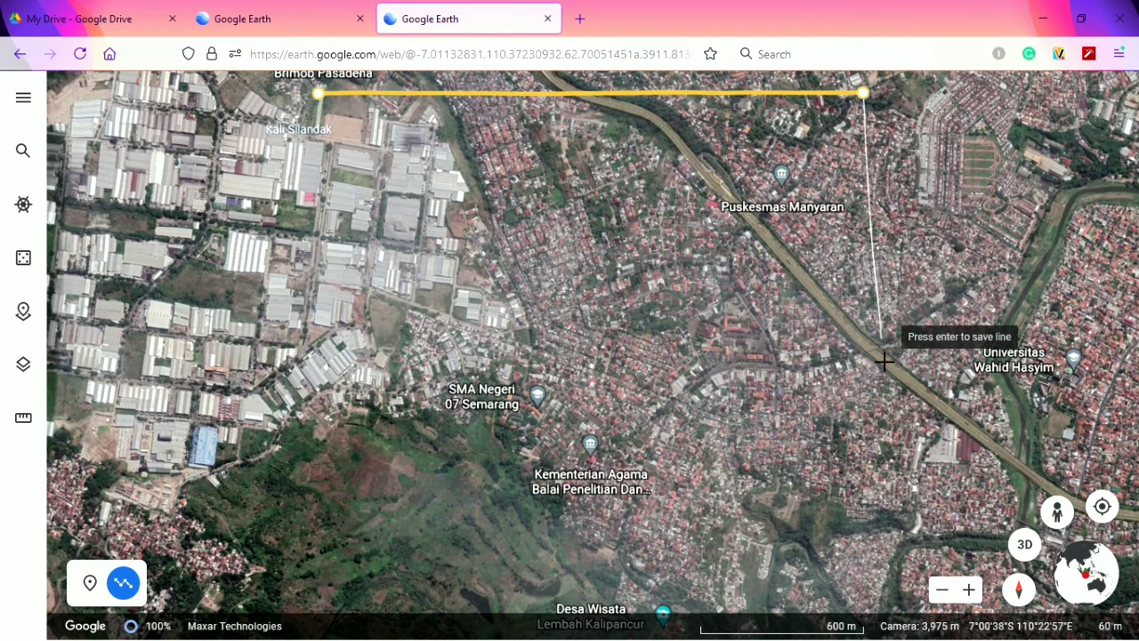
left_click(865, 575)
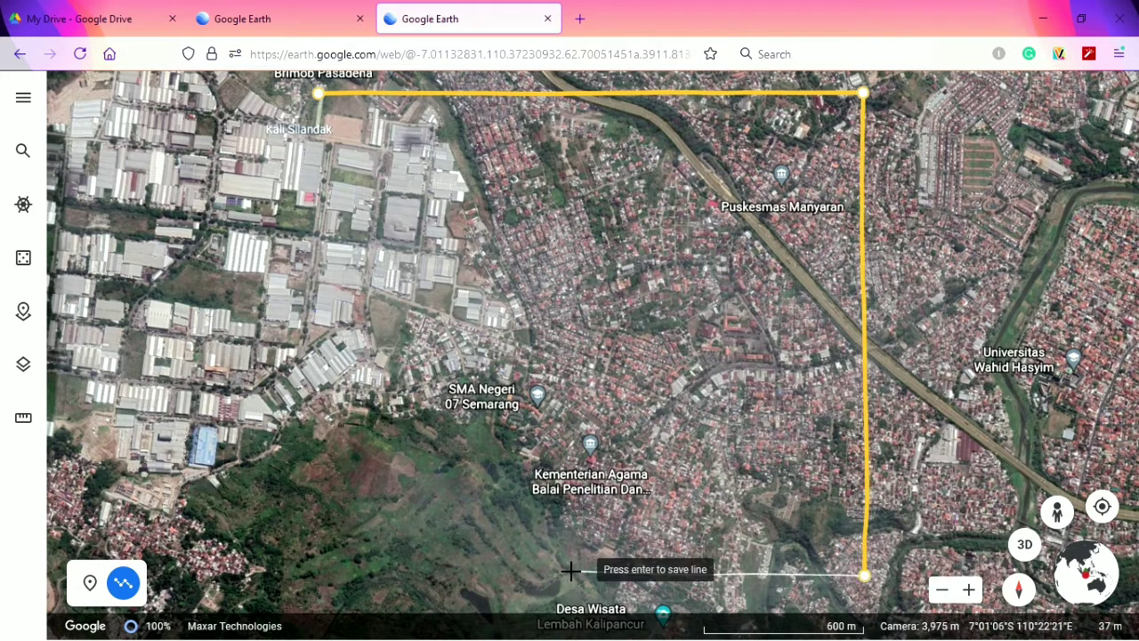
left_click(305, 558)
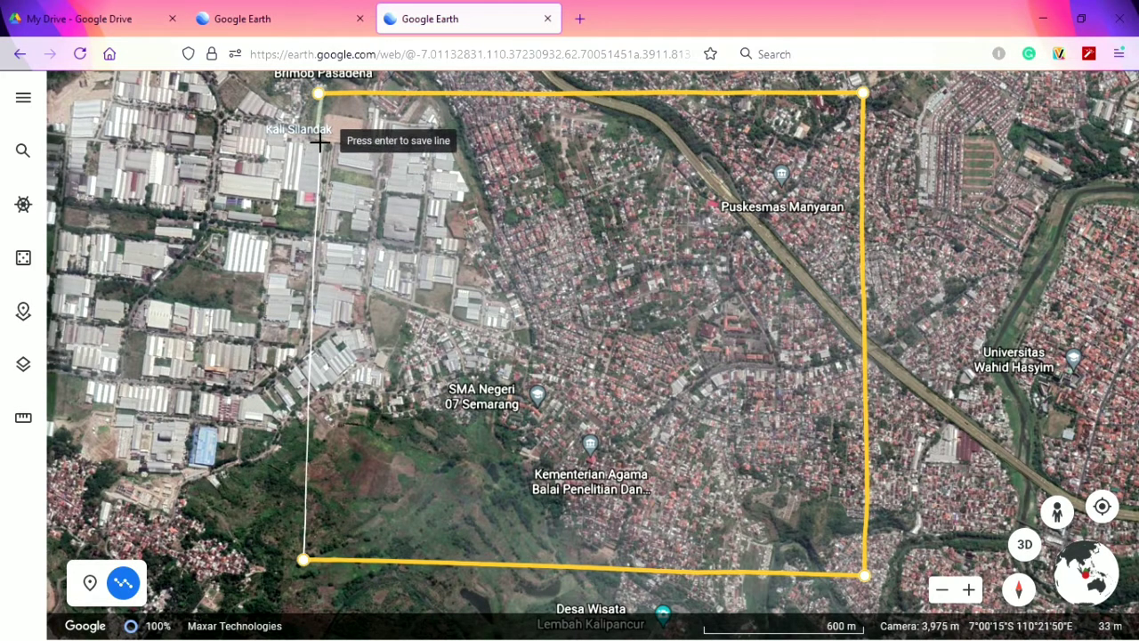
left_click(318, 95)
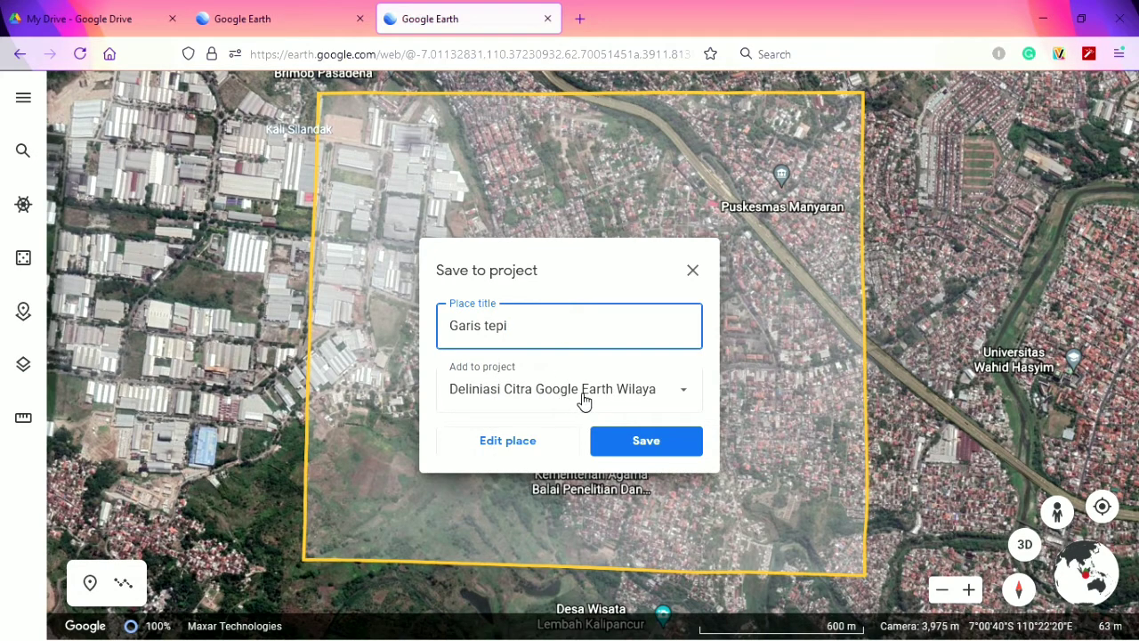
left_click(646, 441)
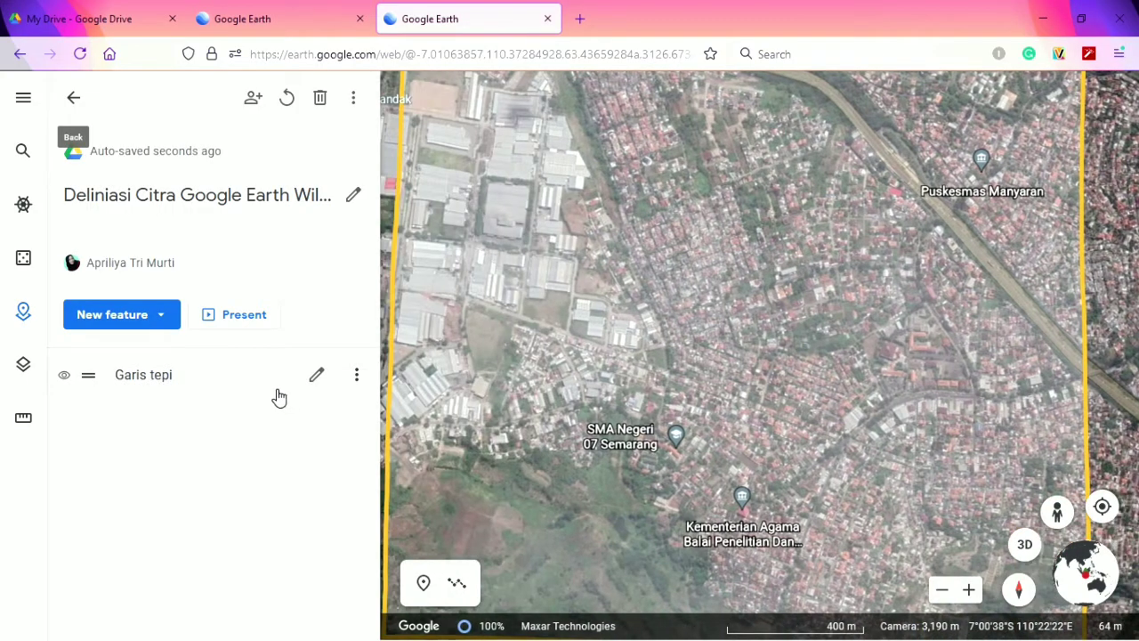
Draw a closed polygon tracing the warehouse district in the northwest corner of the Garis tepi boundary
left_click(941, 591)
left_click(941, 591)
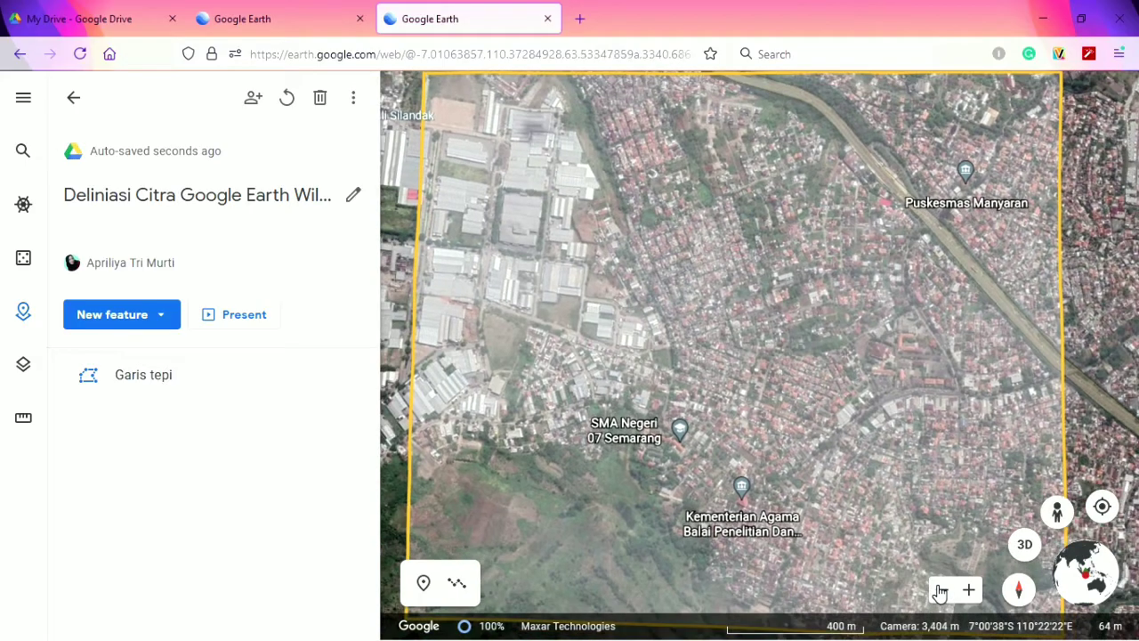
left_click(941, 592)
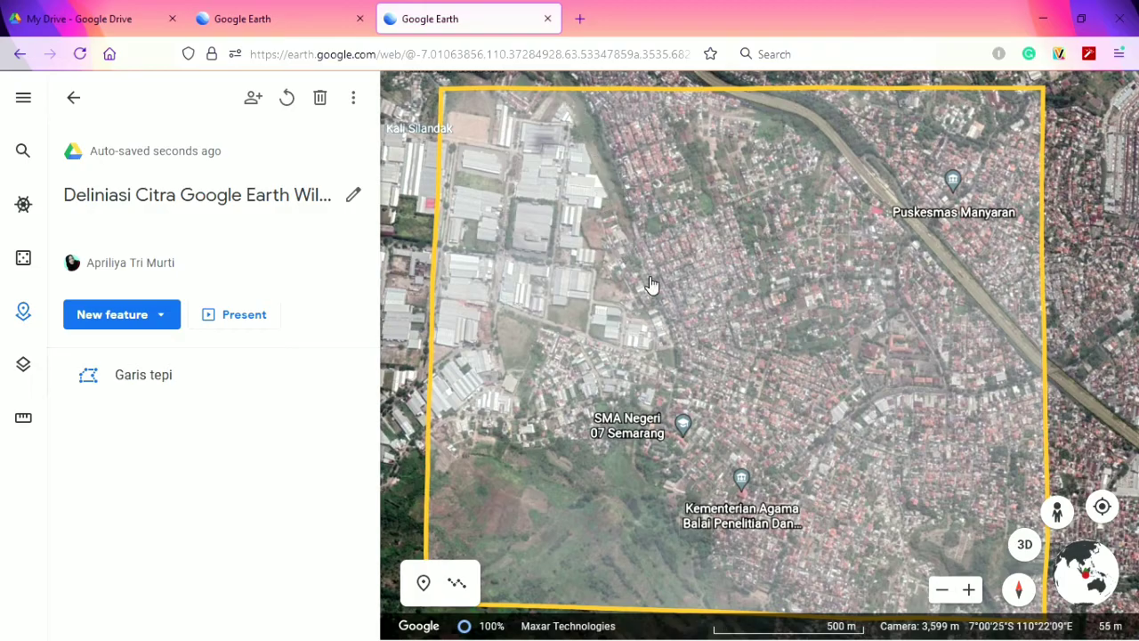
left_click(140, 308)
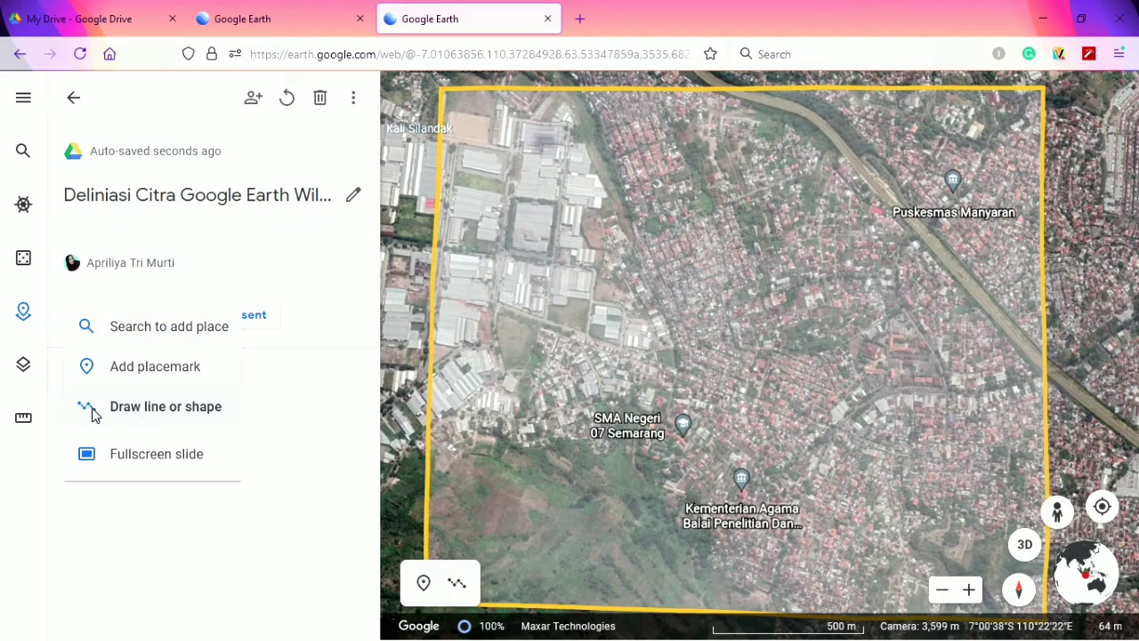
left_click(165, 407)
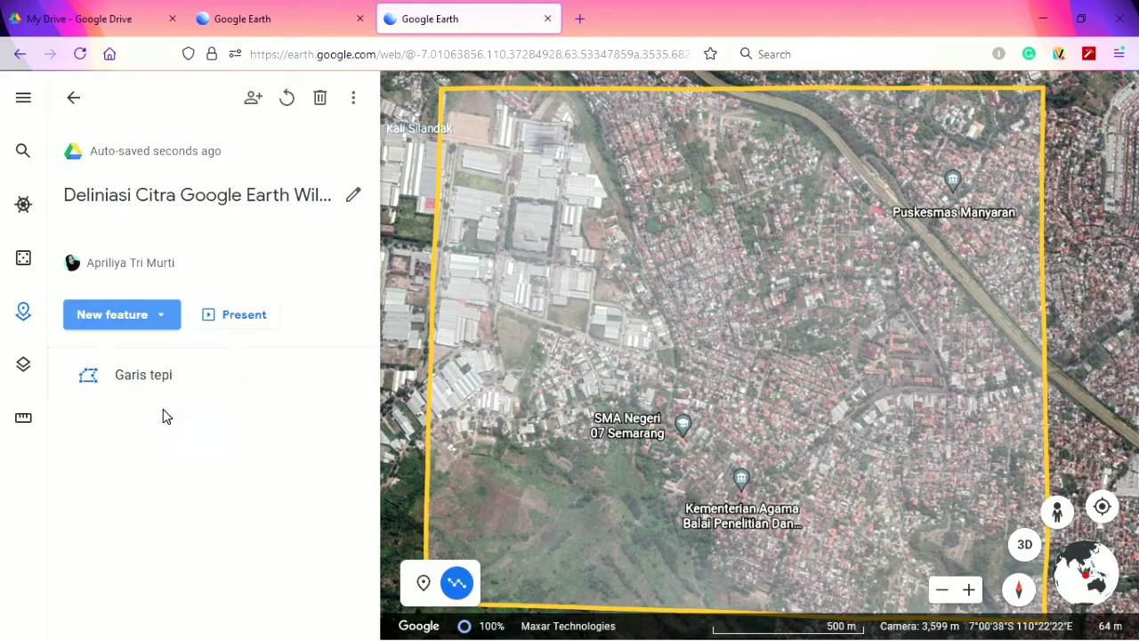
left_click(563, 85)
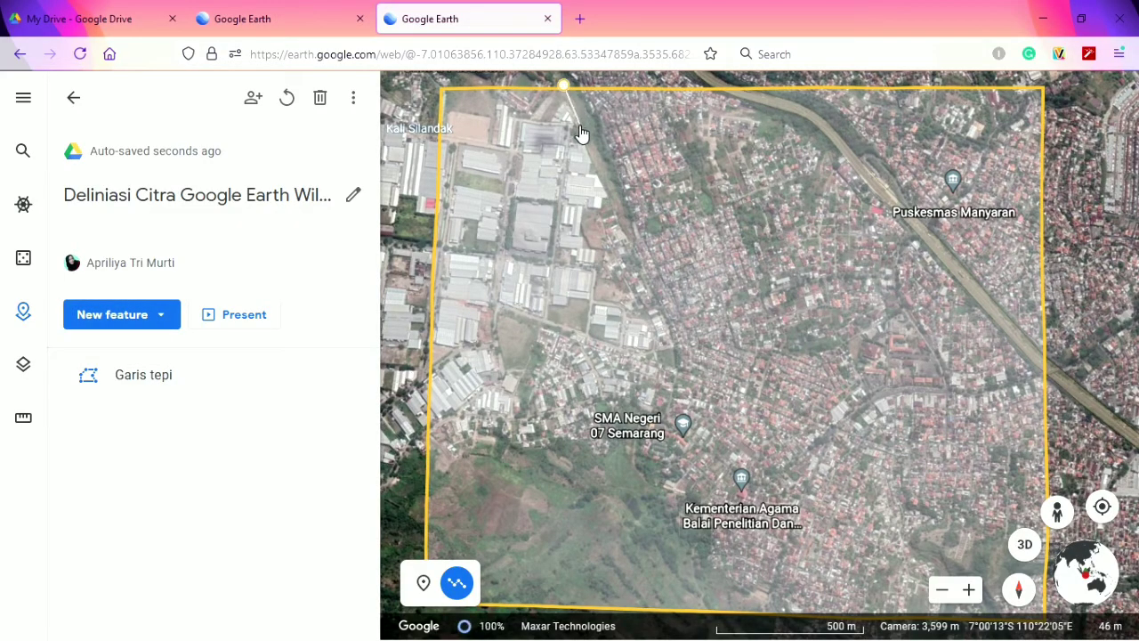
left_click(600, 185)
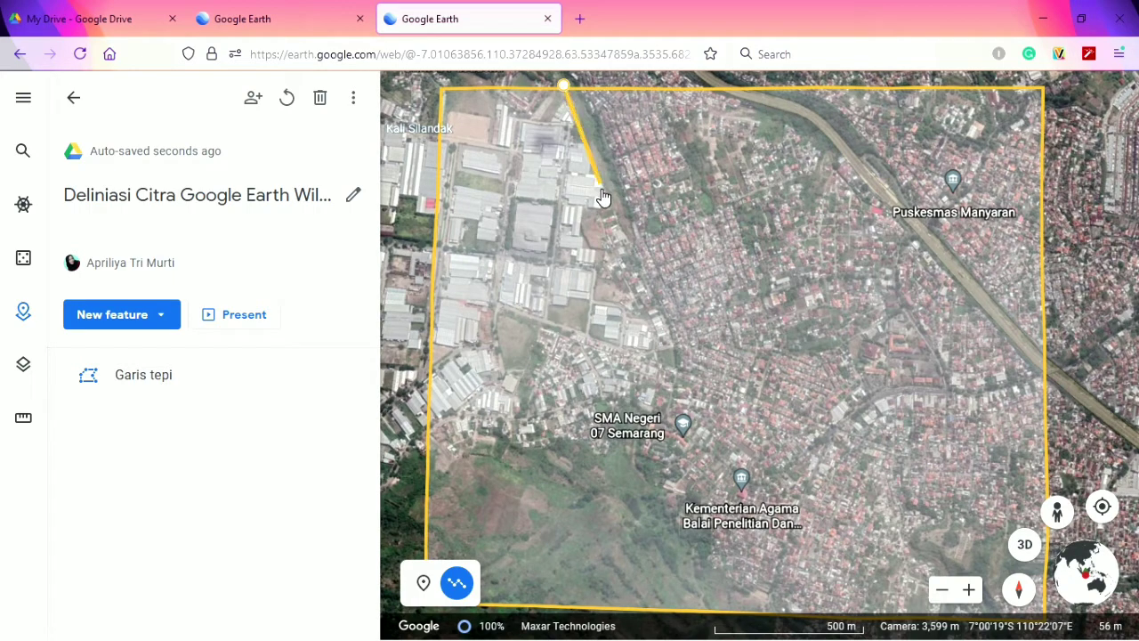
left_click(633, 260)
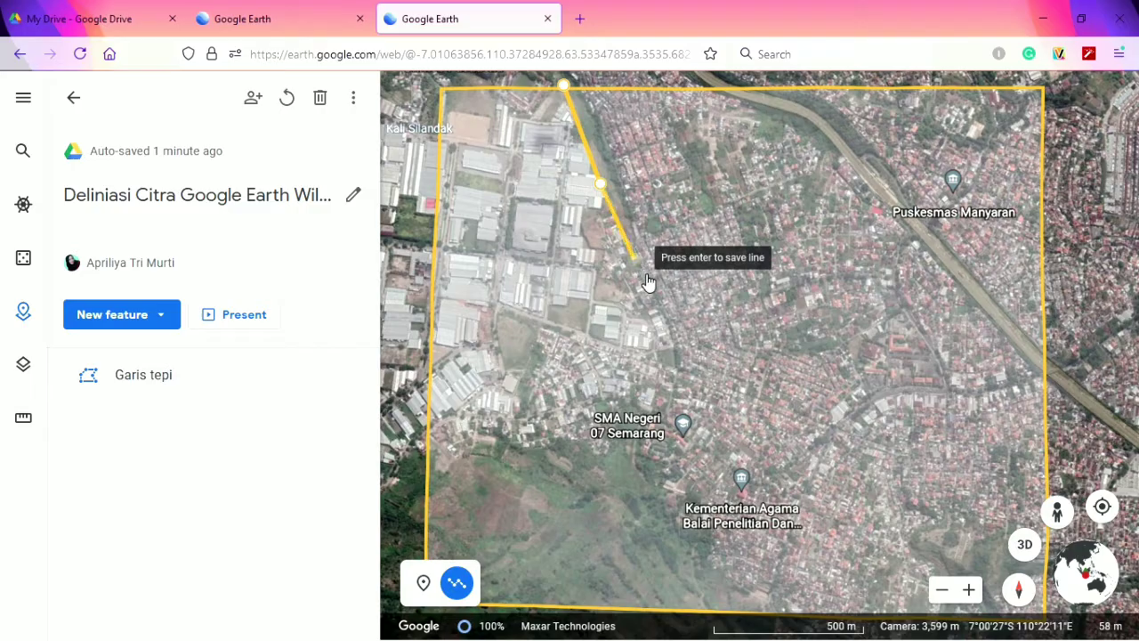
left_click(658, 339)
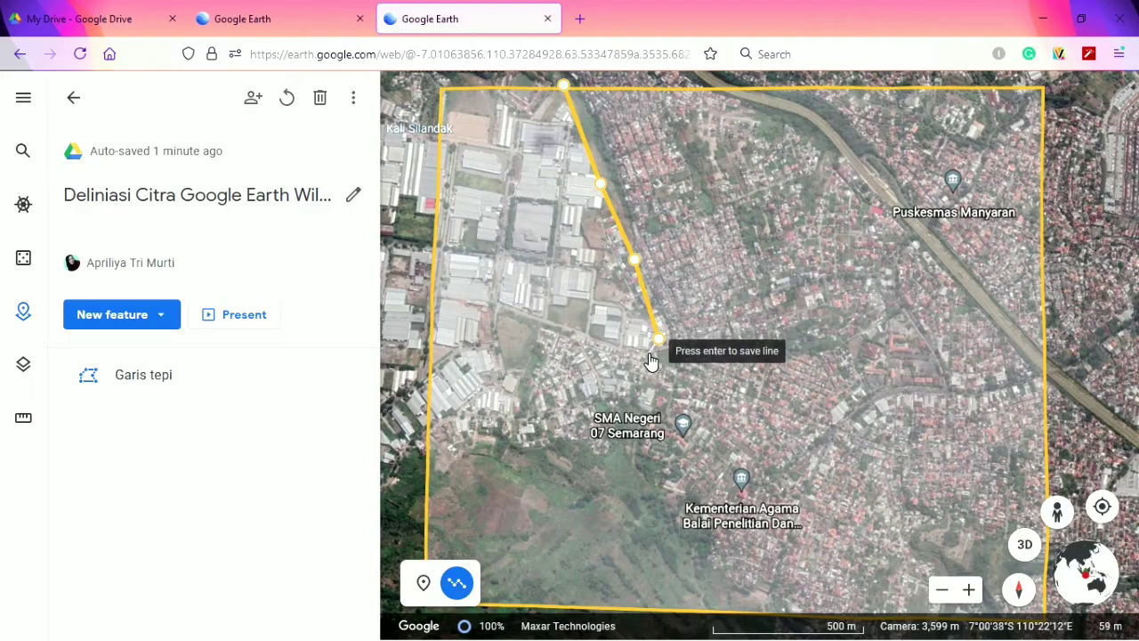
left_click(647, 350)
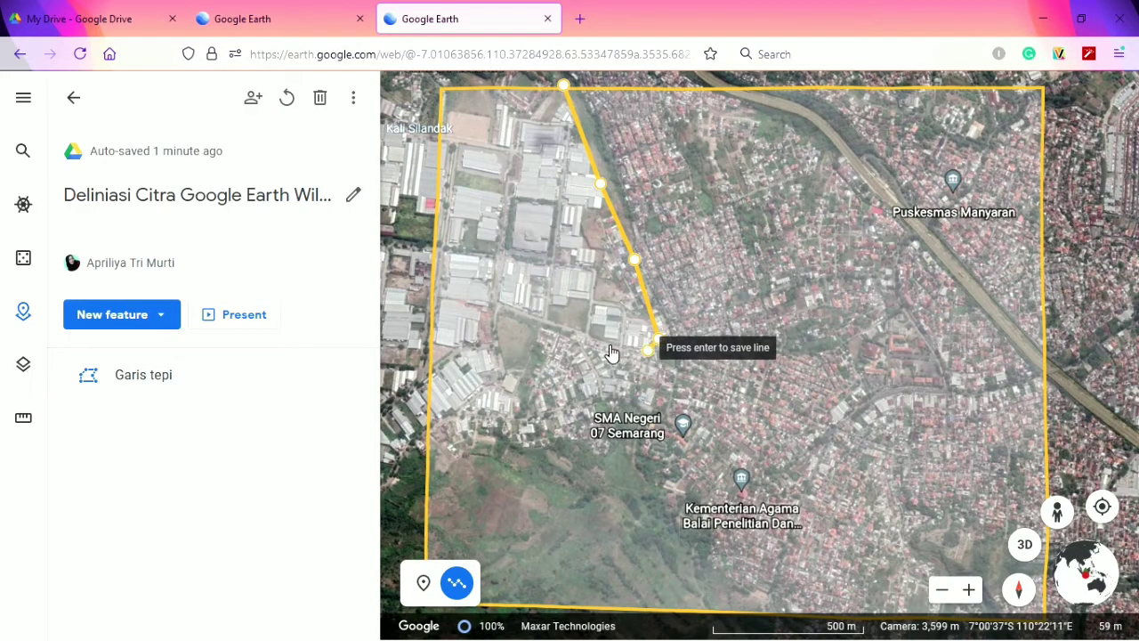
left_click(567, 331)
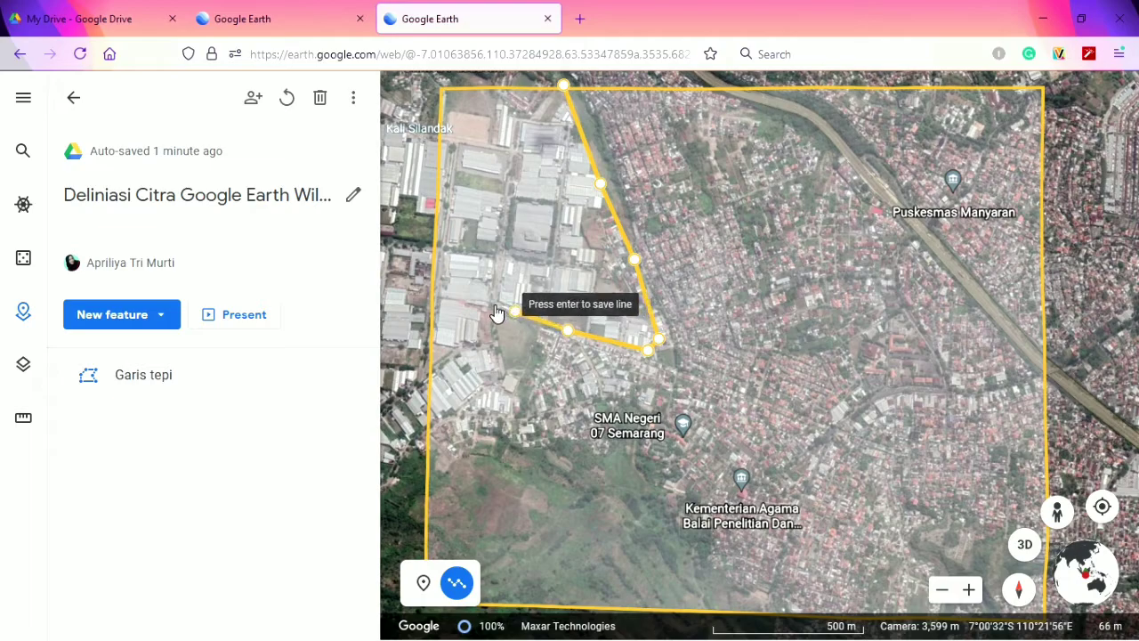
left_click(495, 307)
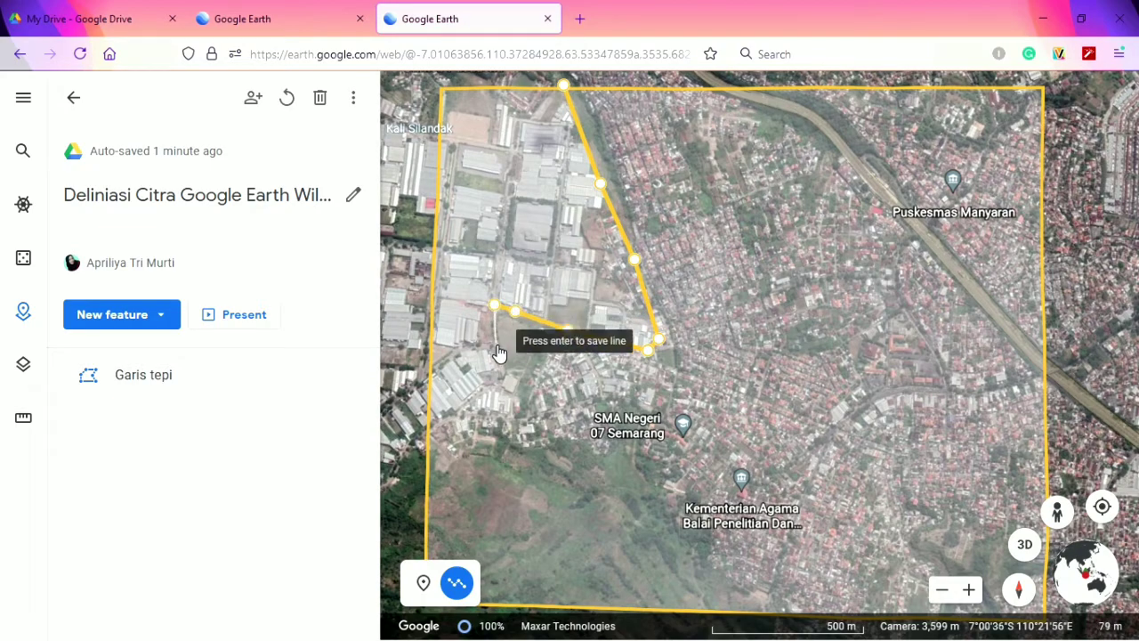
left_click(496, 344)
left_click(518, 381)
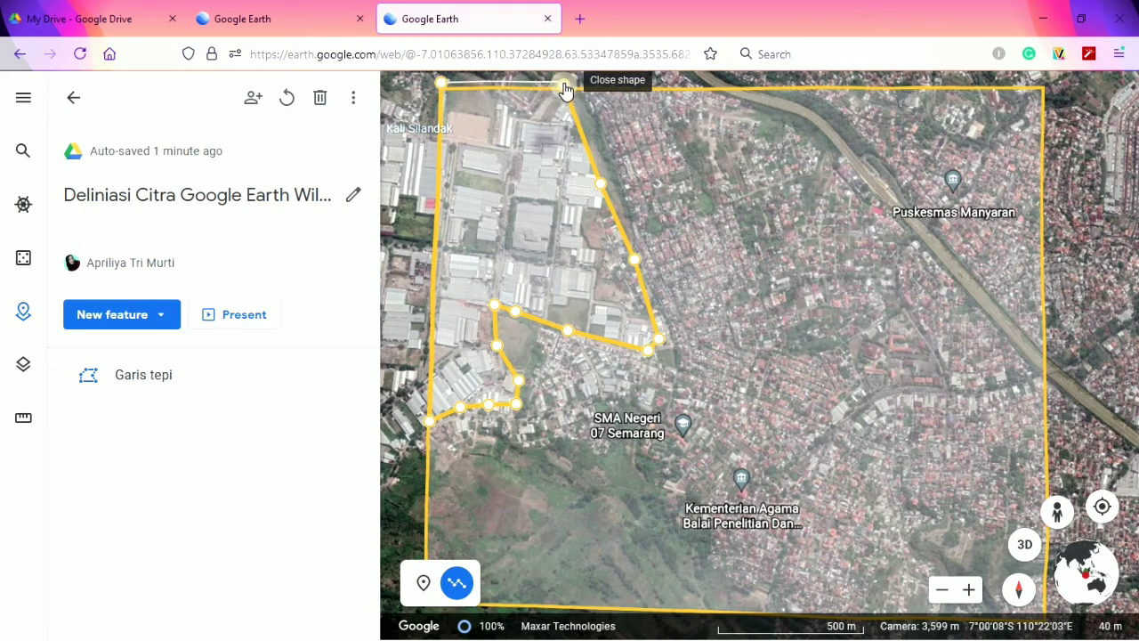
left_click(565, 90)
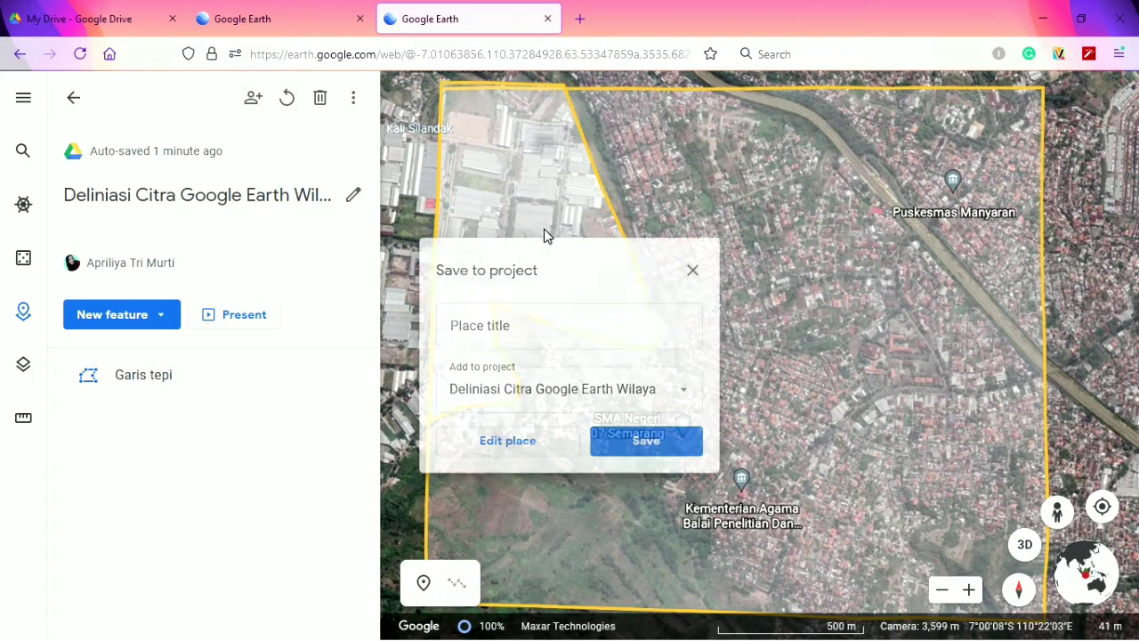
Title the warehouse district polygon "Kawasan Industri" and save it to the Deliniasi Citra project
left_click(496, 313)
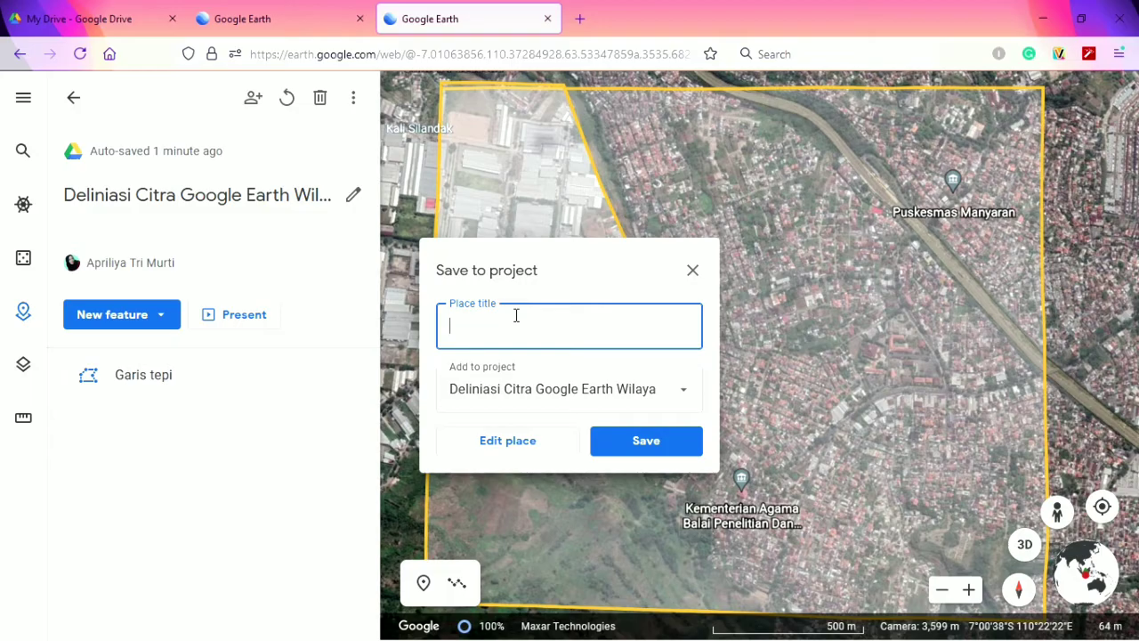
type("Kawasan Ind")
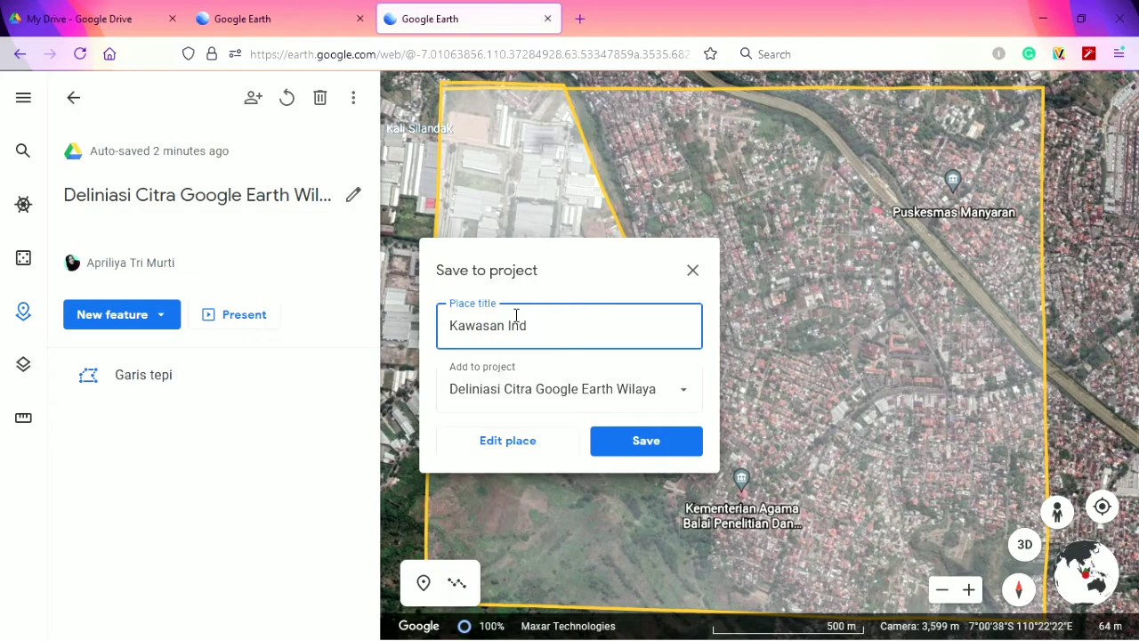
type("ustri")
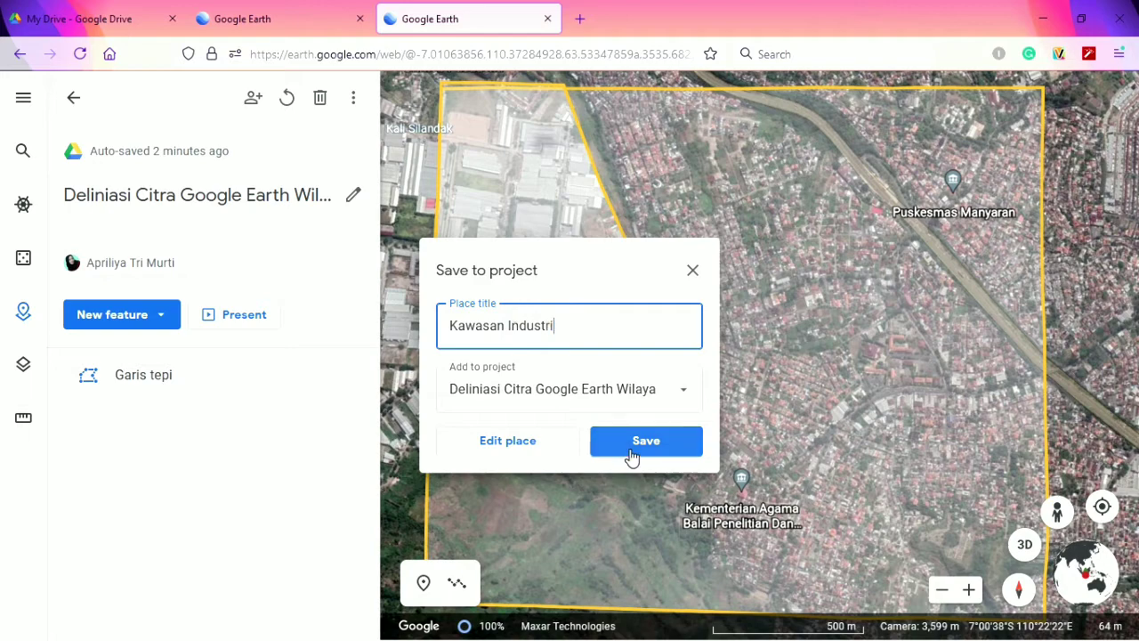
left_click(634, 455)
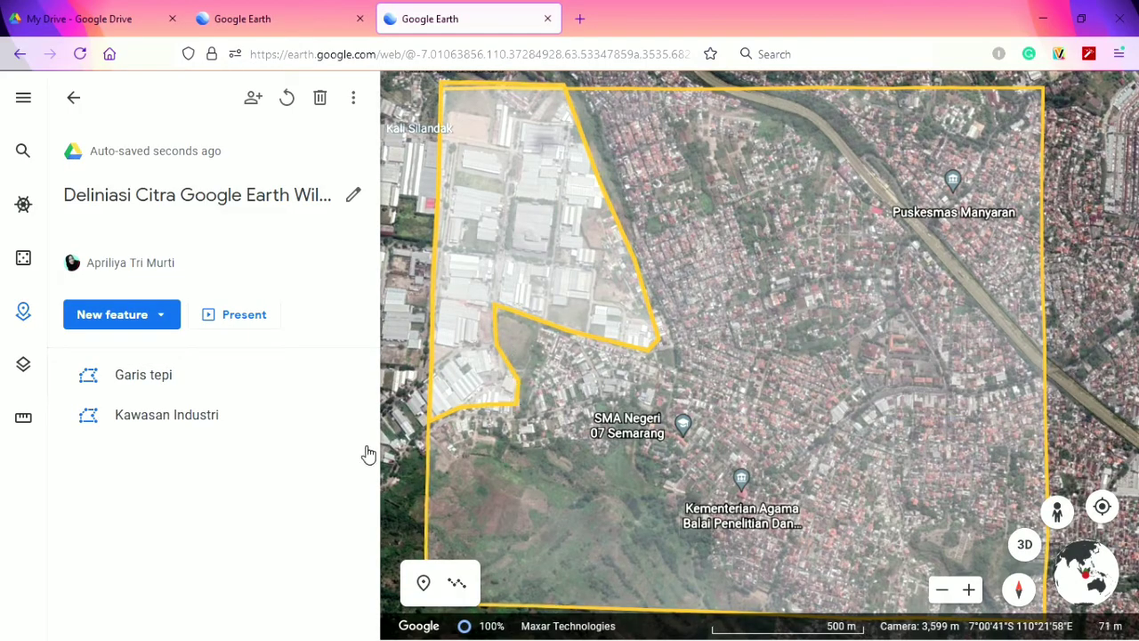
mouse_move(186, 422)
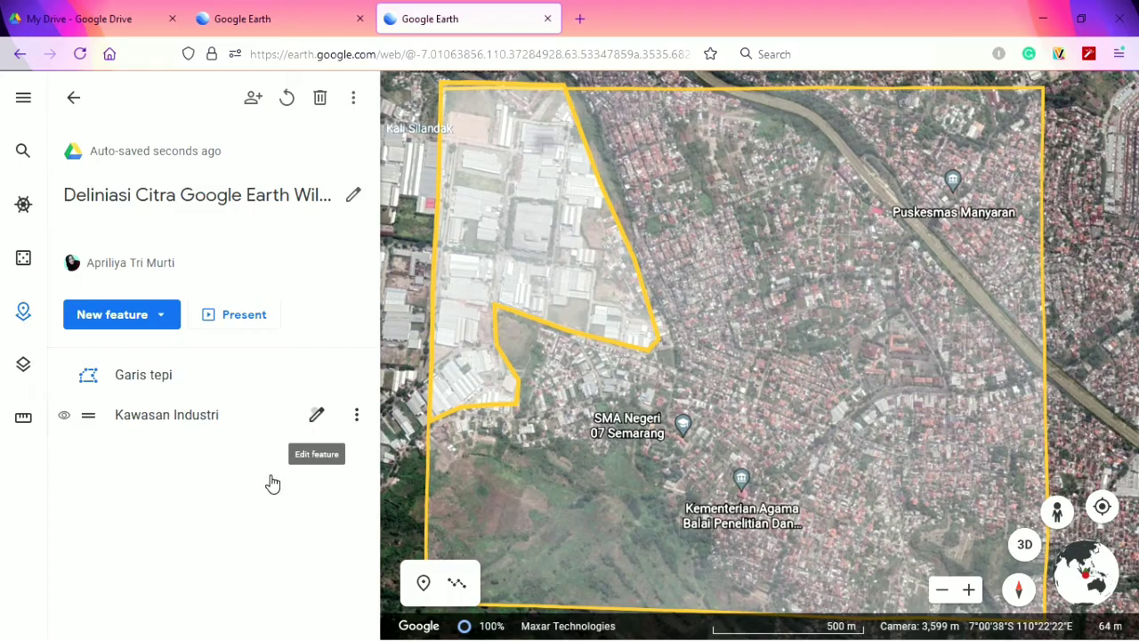
left_click(66, 428)
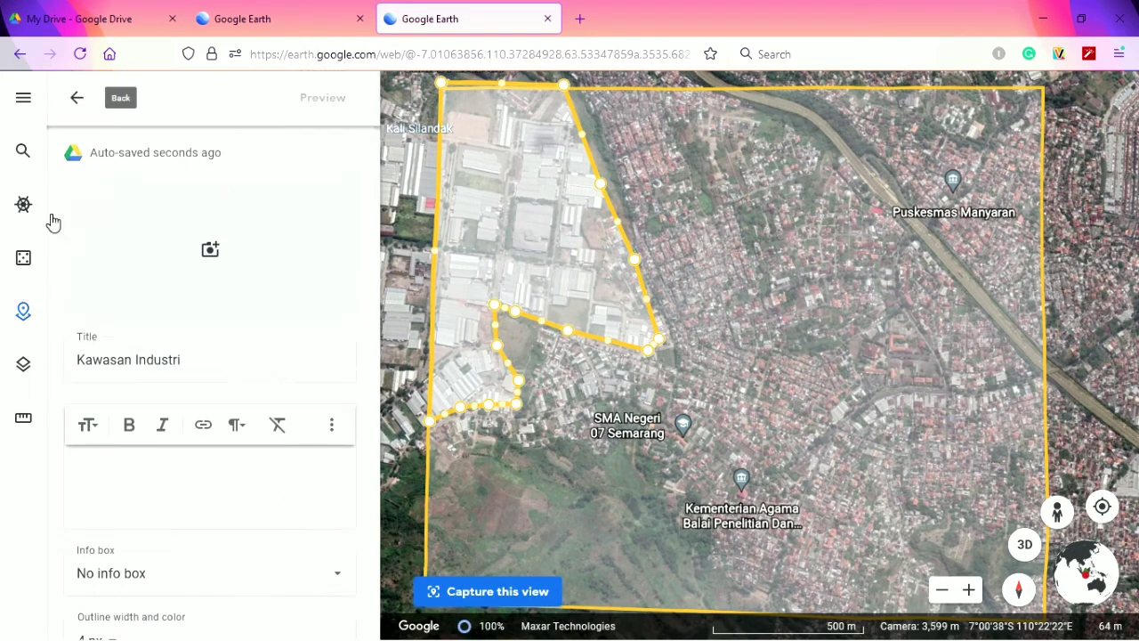
left_click(76, 98)
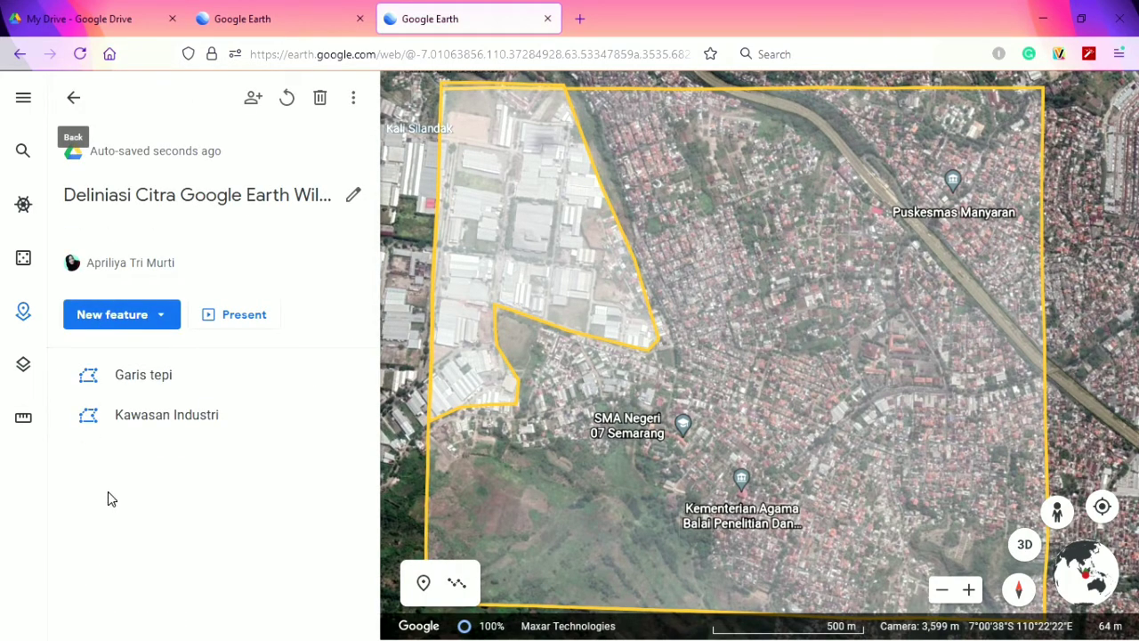
Begin the Kawasan Industri polygon's description with "Berdasarkan unsur interpretasi citra, kawasan industri pada citra tersebut memiliki ciri ciri :"
mouse_move(107, 420)
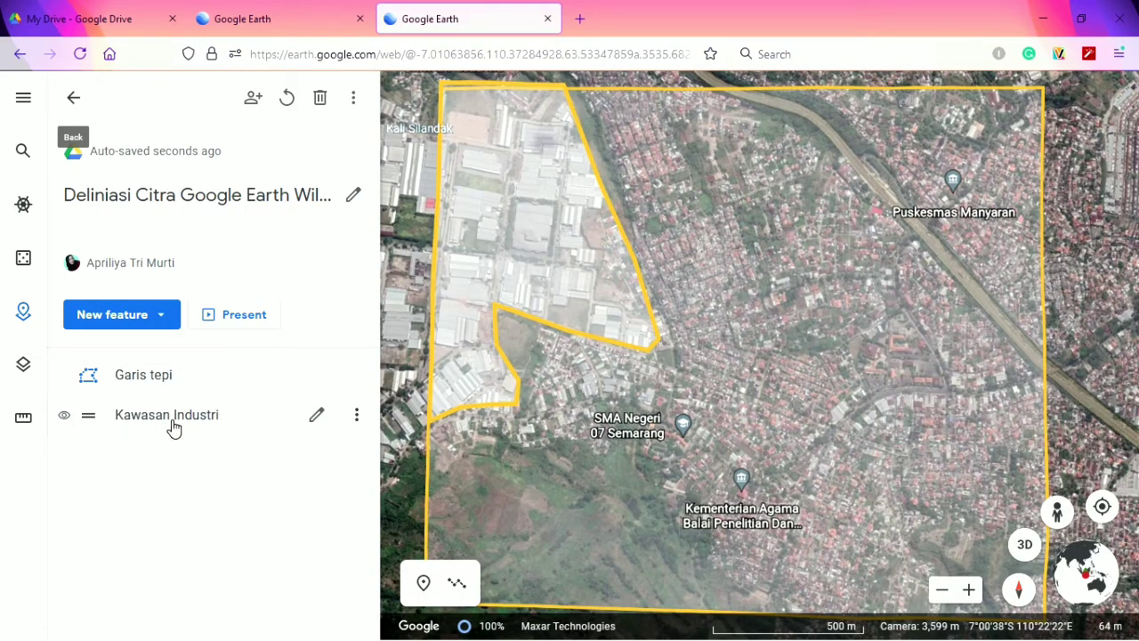
left_click(315, 416)
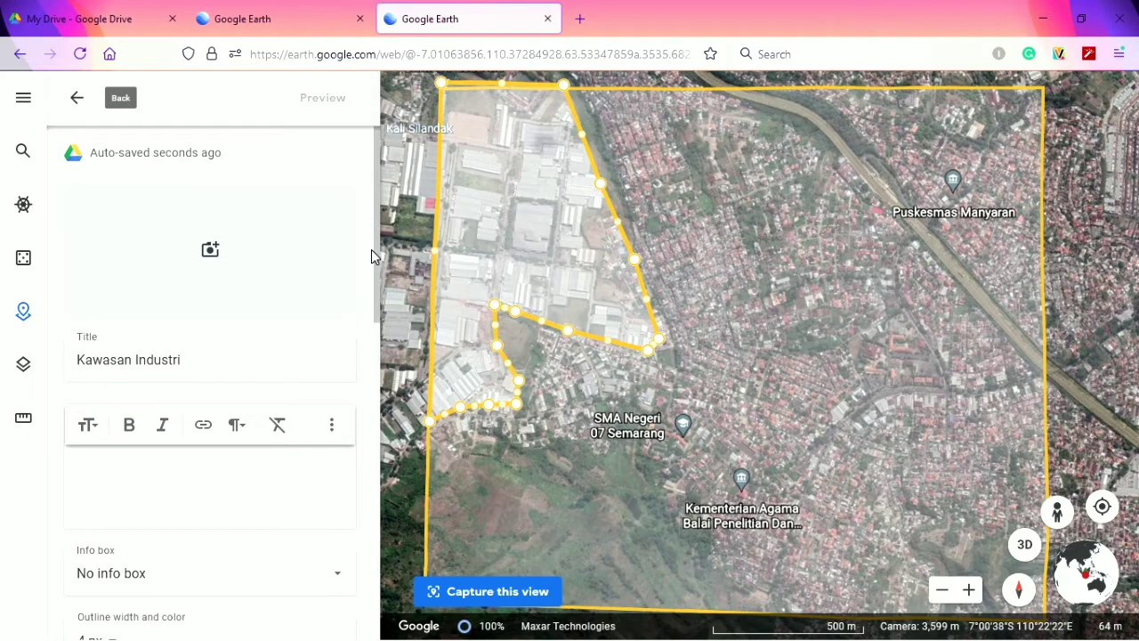
left_click_drag(376, 250, 375, 331)
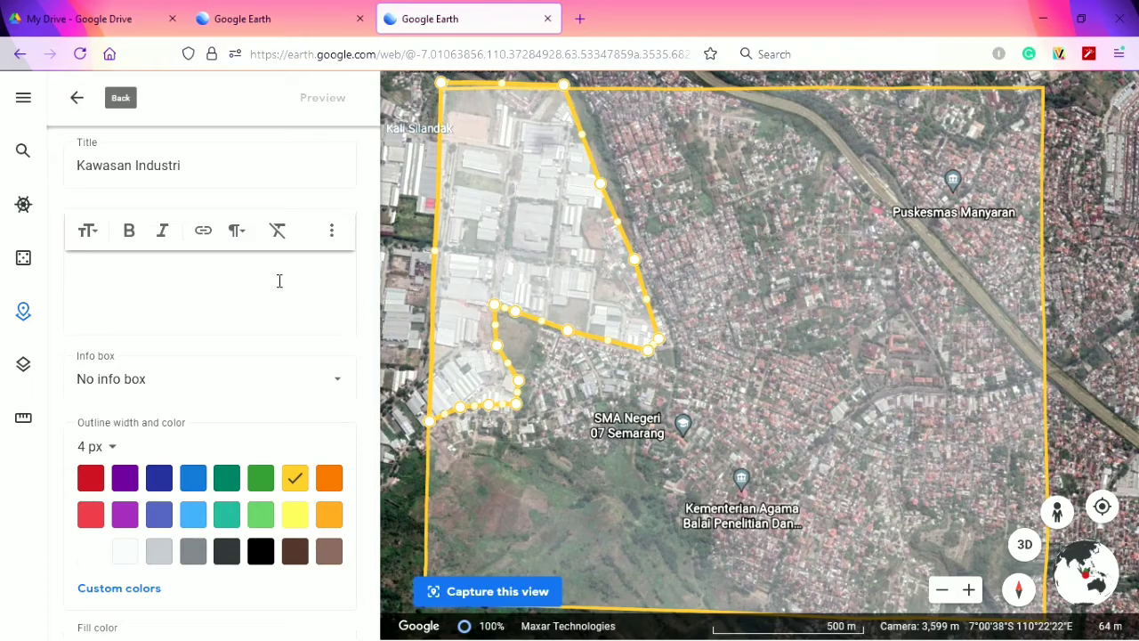
left_click(218, 274)
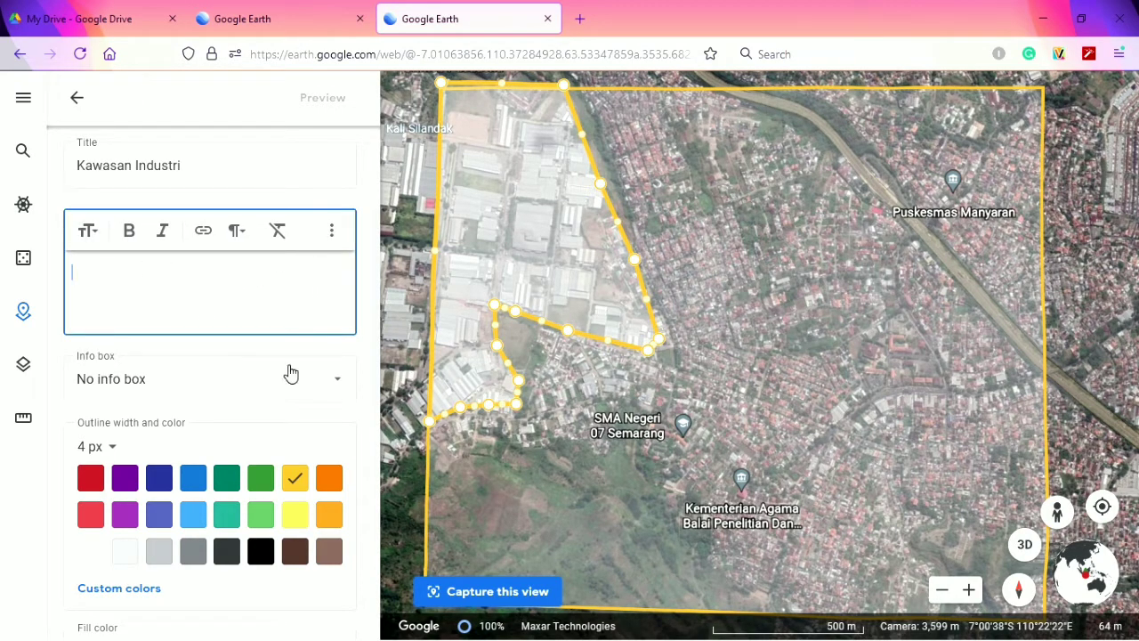
type("Berdas")
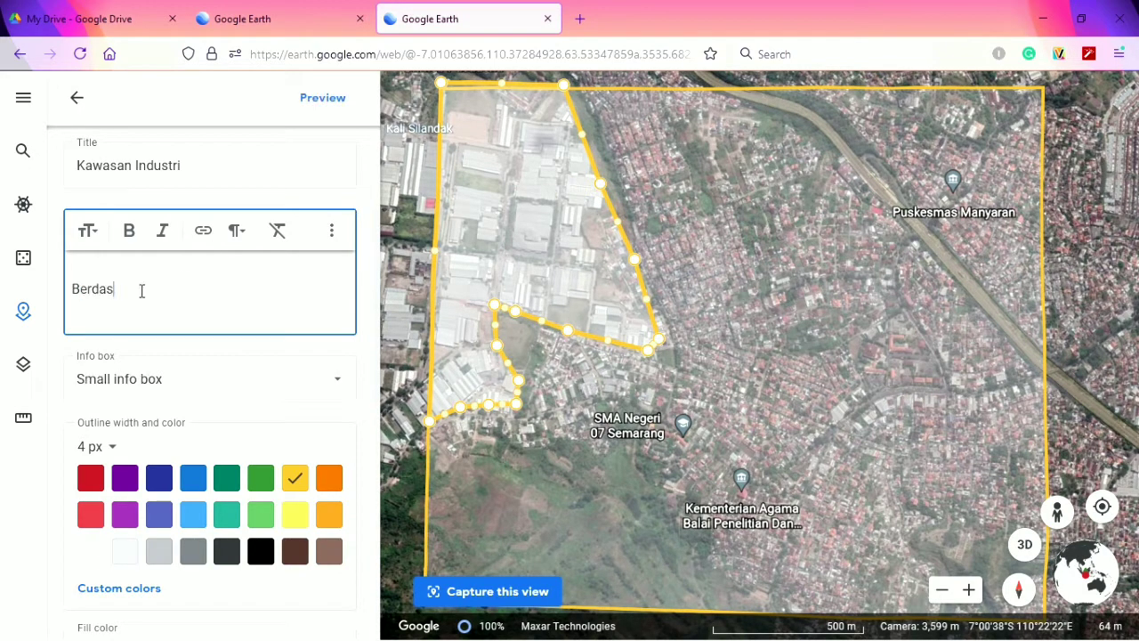
type("arkan")
key("Return")
type("unsur interpret")
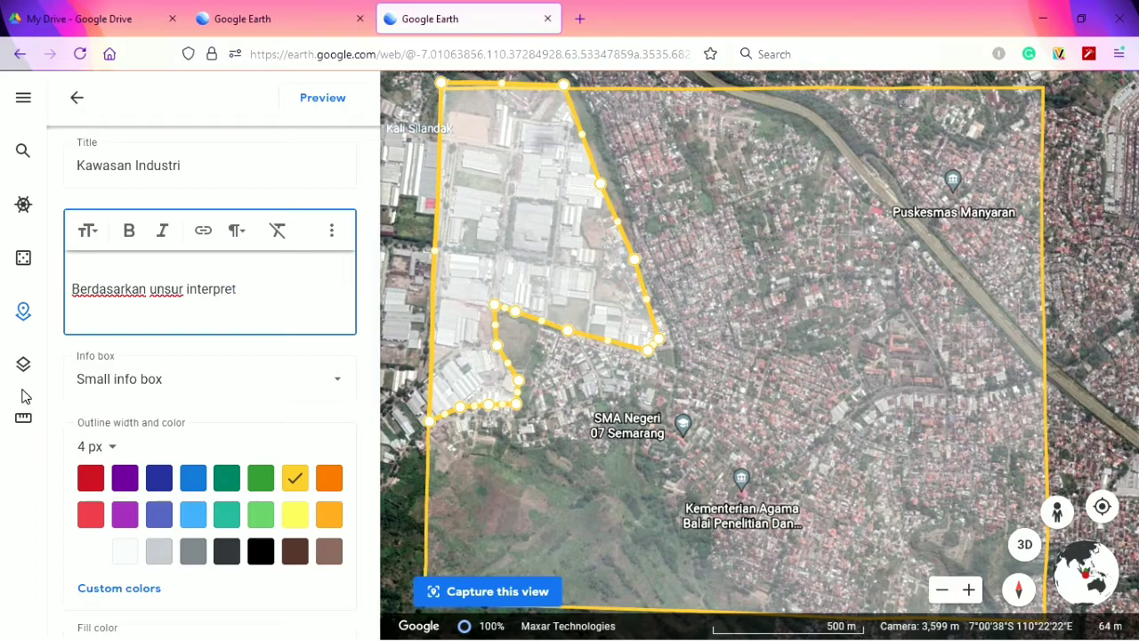
type("asi citra, kawas")
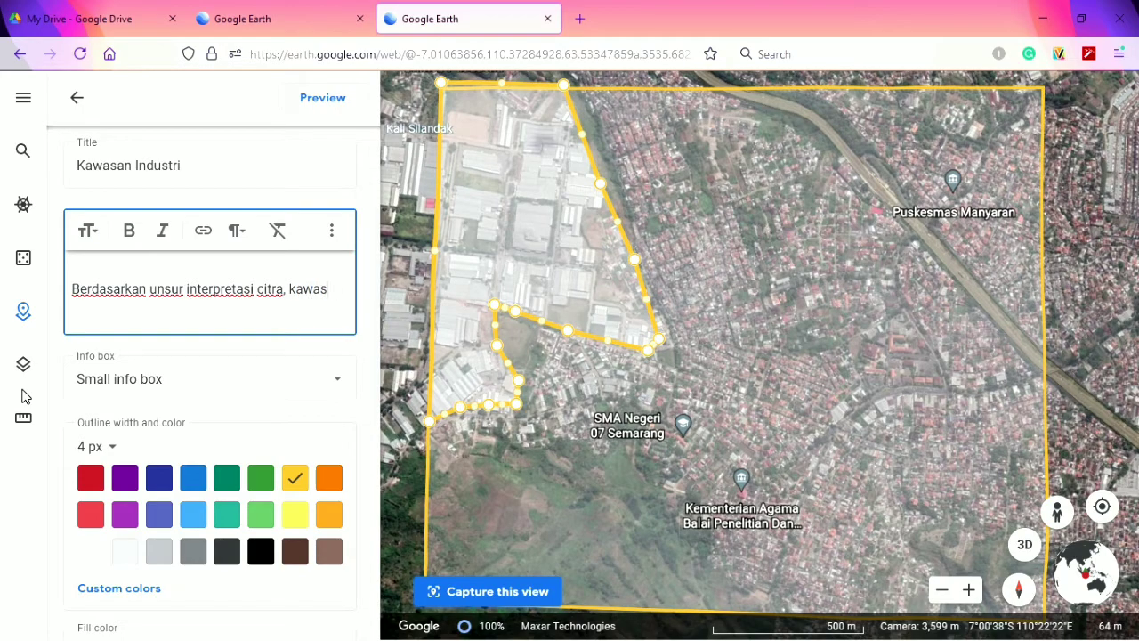
type("an industri m")
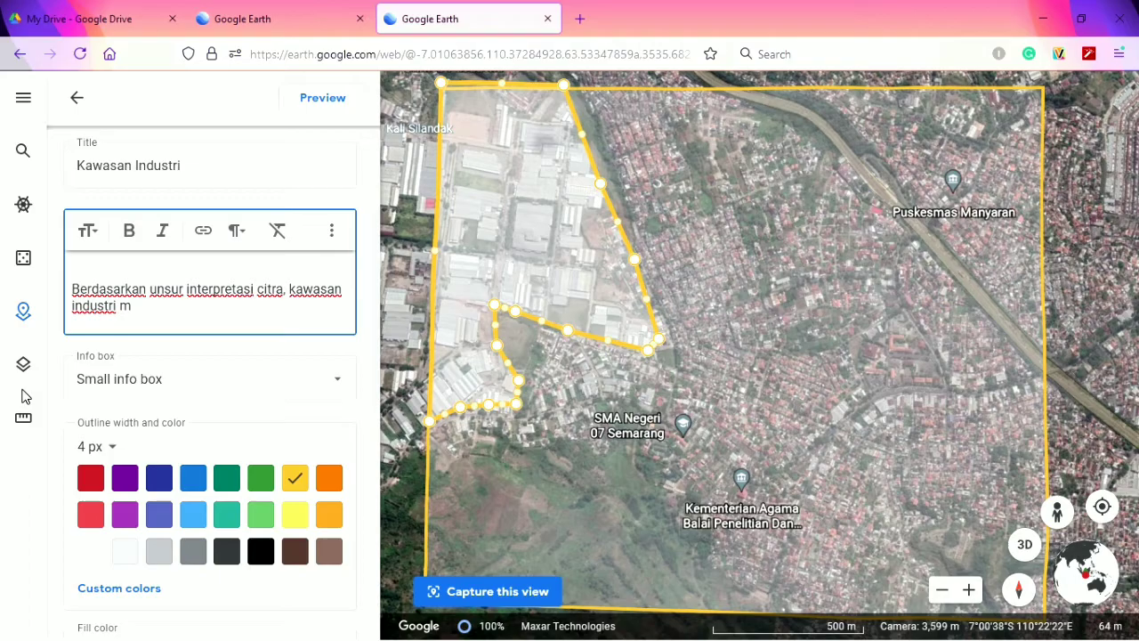
key("BackSpace")
type("pada citra tersebut memi")
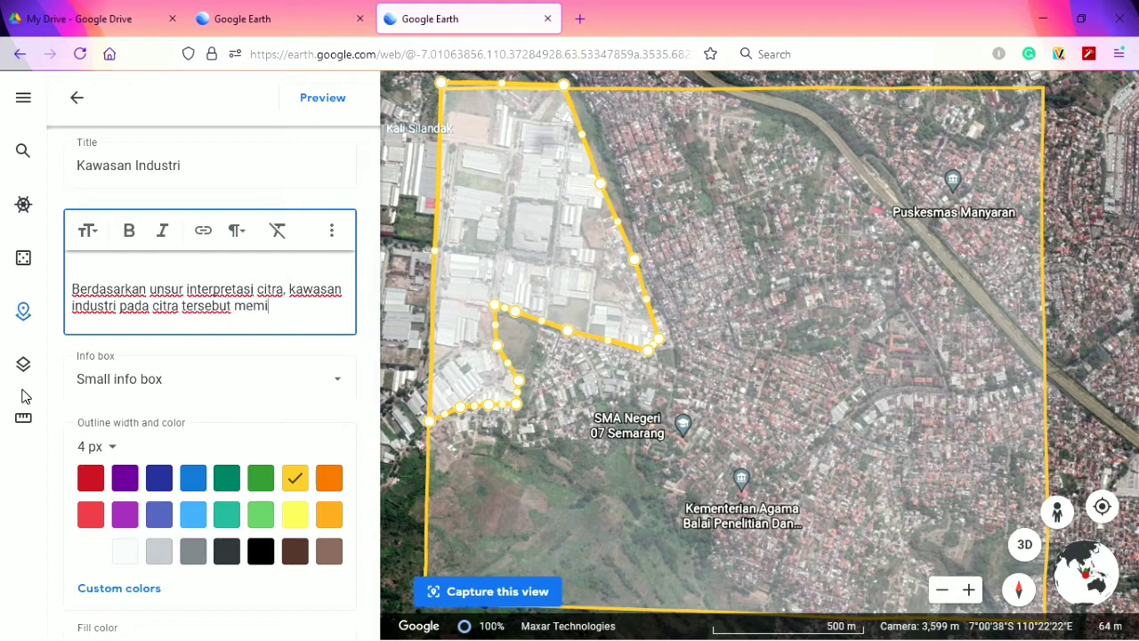
type("liki ciri ciri :")
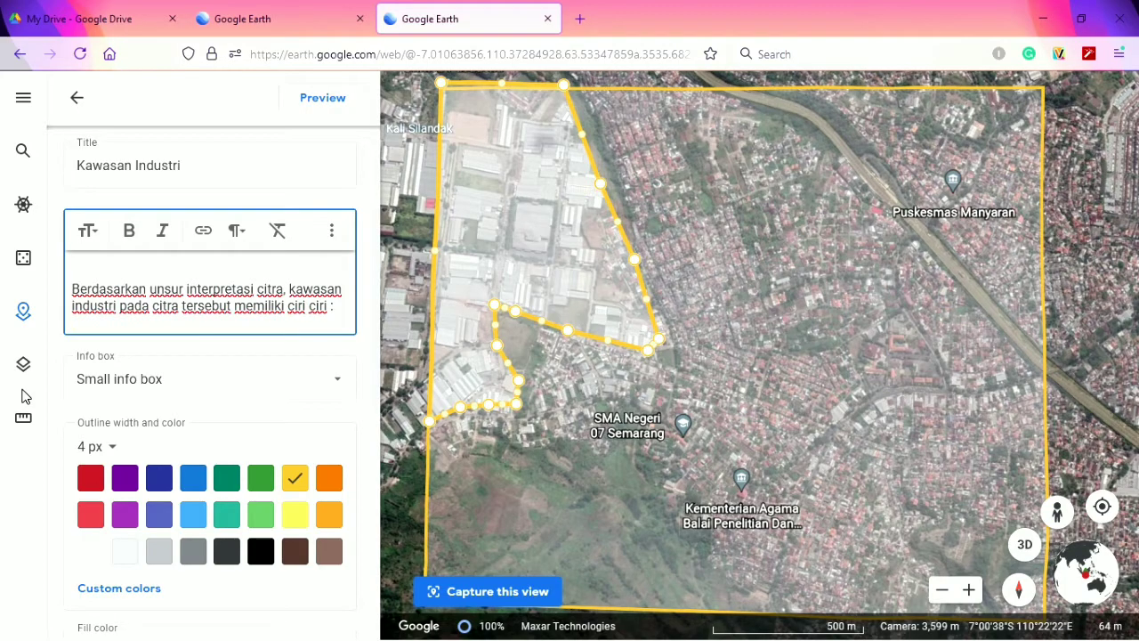
Add the lines "- Rona : Terang", "-Warna : Dominan putih" and "- Tekstur : sedang" to the Kawasan Industri description
type("- Rona : Terang")
key("Return")
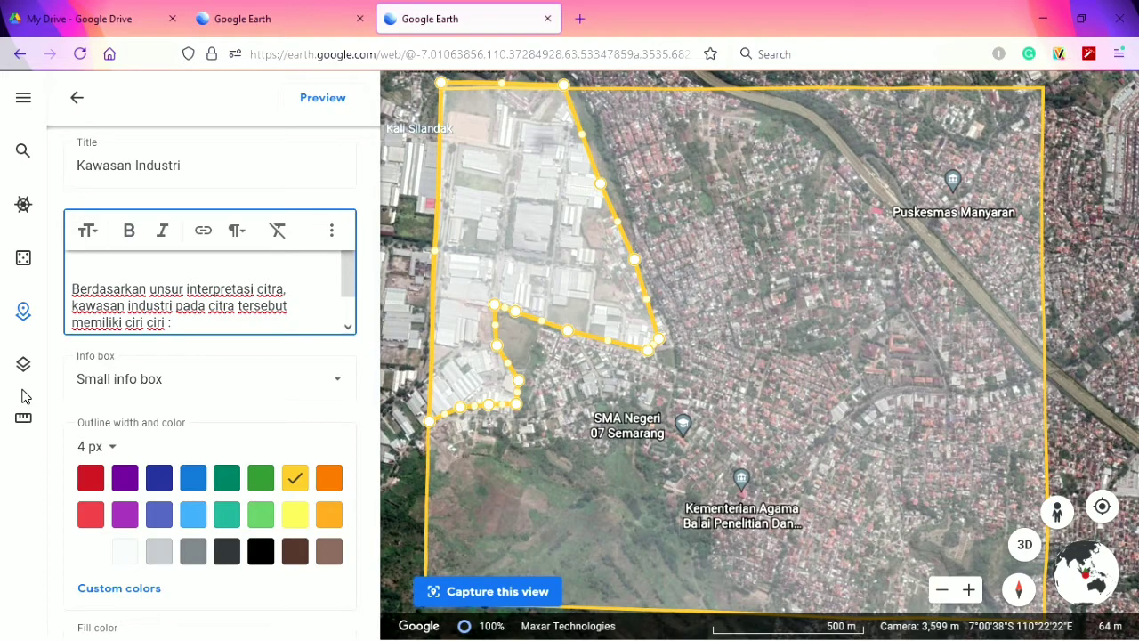
type("-W")
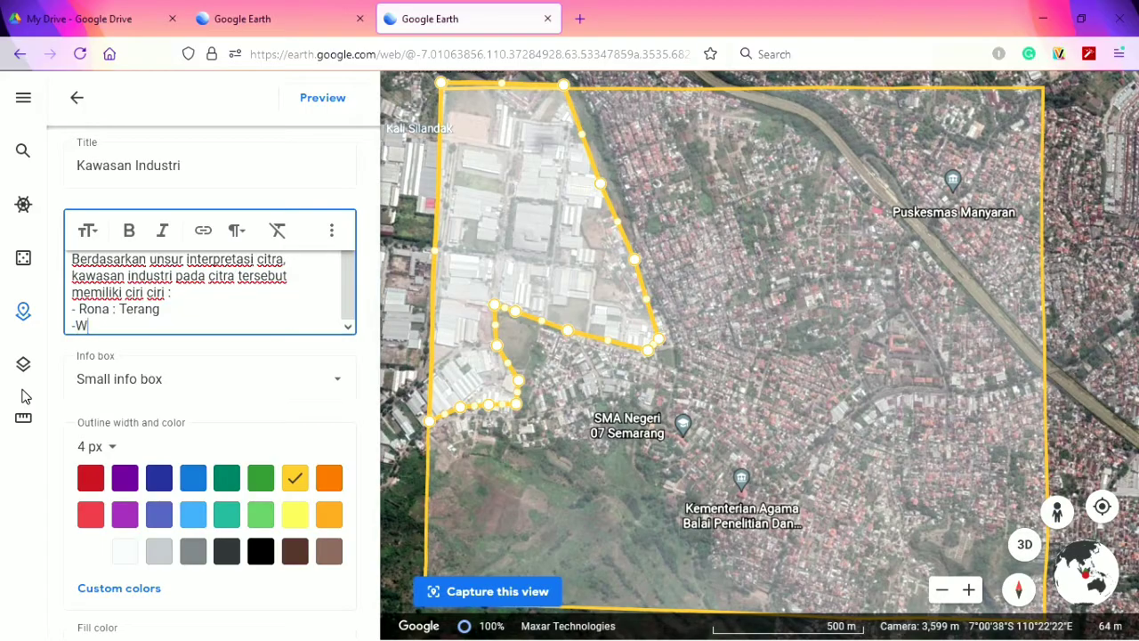
type("arna : Dominan ")
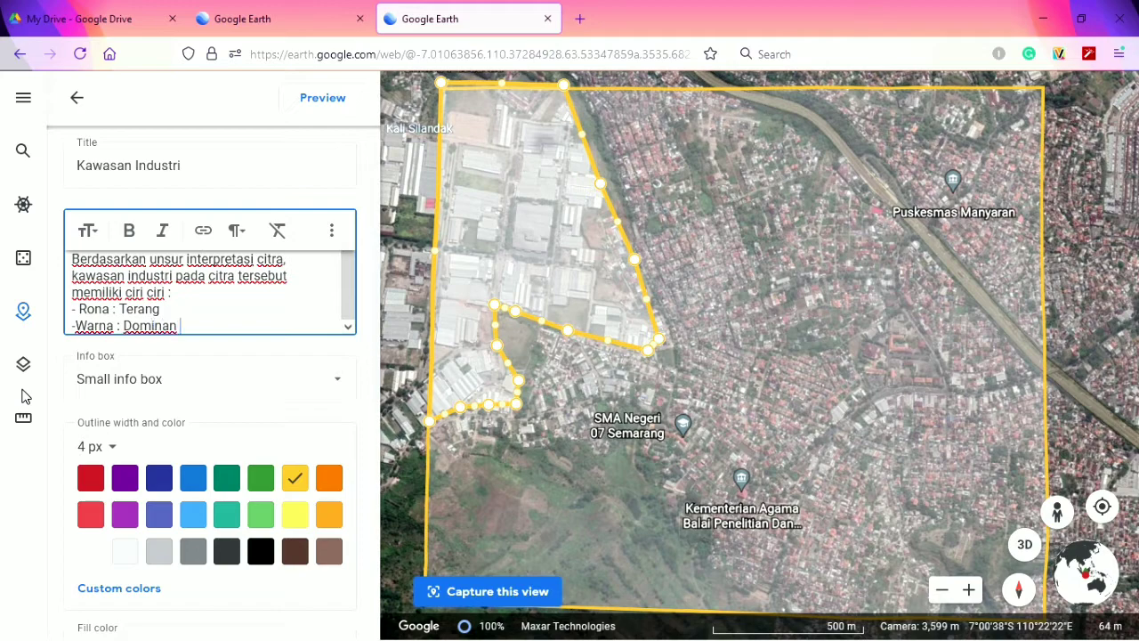
type("putih")
key("Return")
type("-")
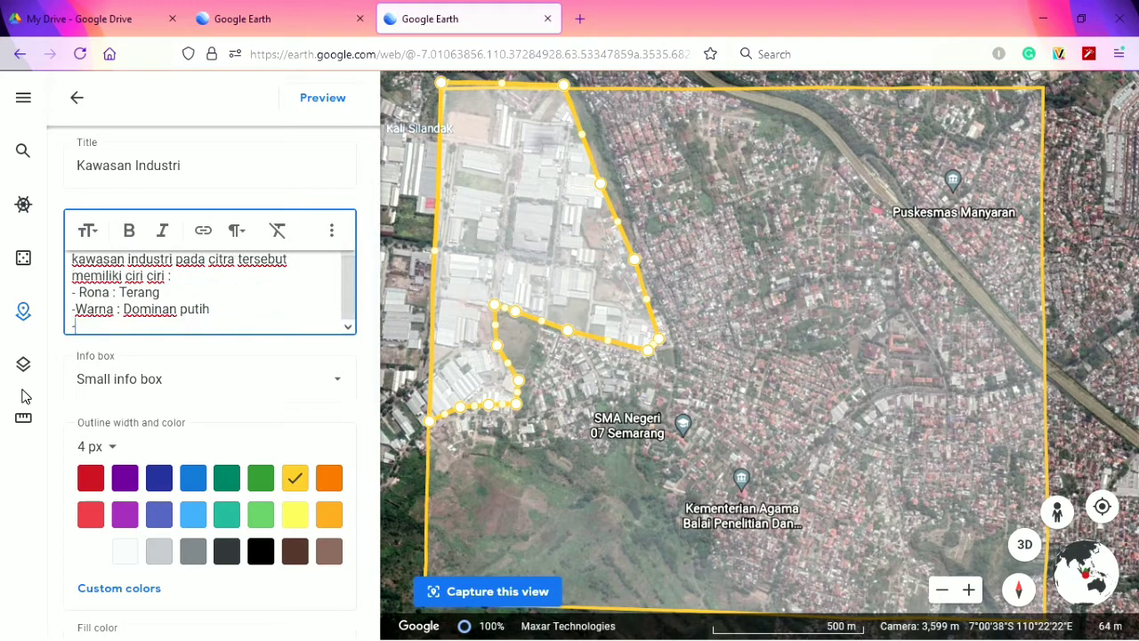
type(" Tekstur : sedang")
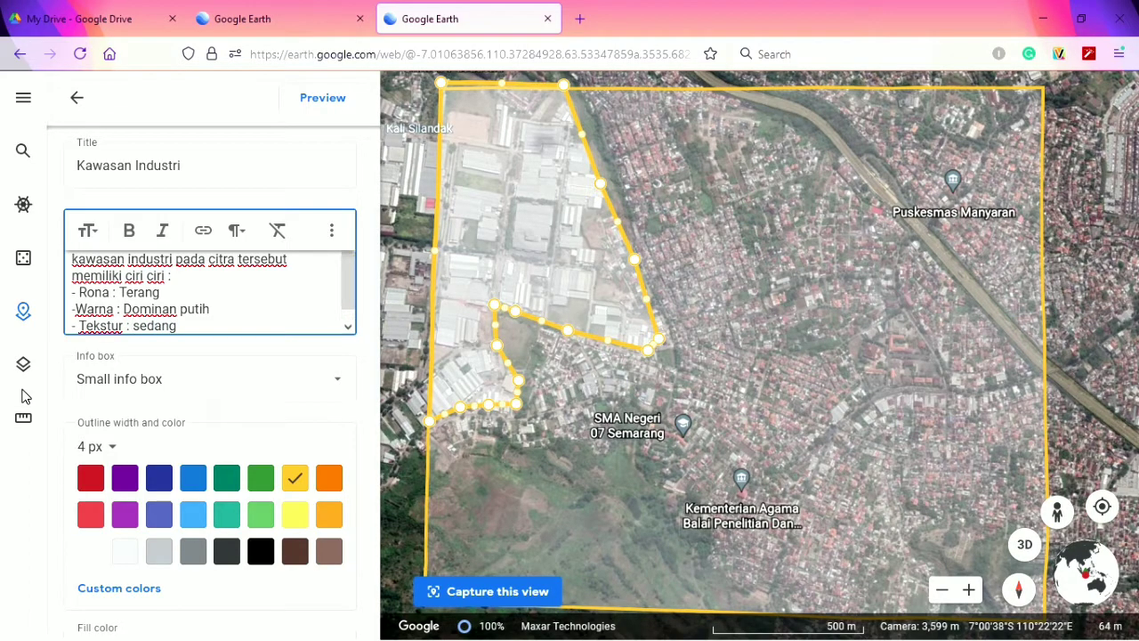
Finish the Kawasan Industri description with the lines "- Pola :", "- Situs :" and "dll"
key("Return")
type("- Pola")
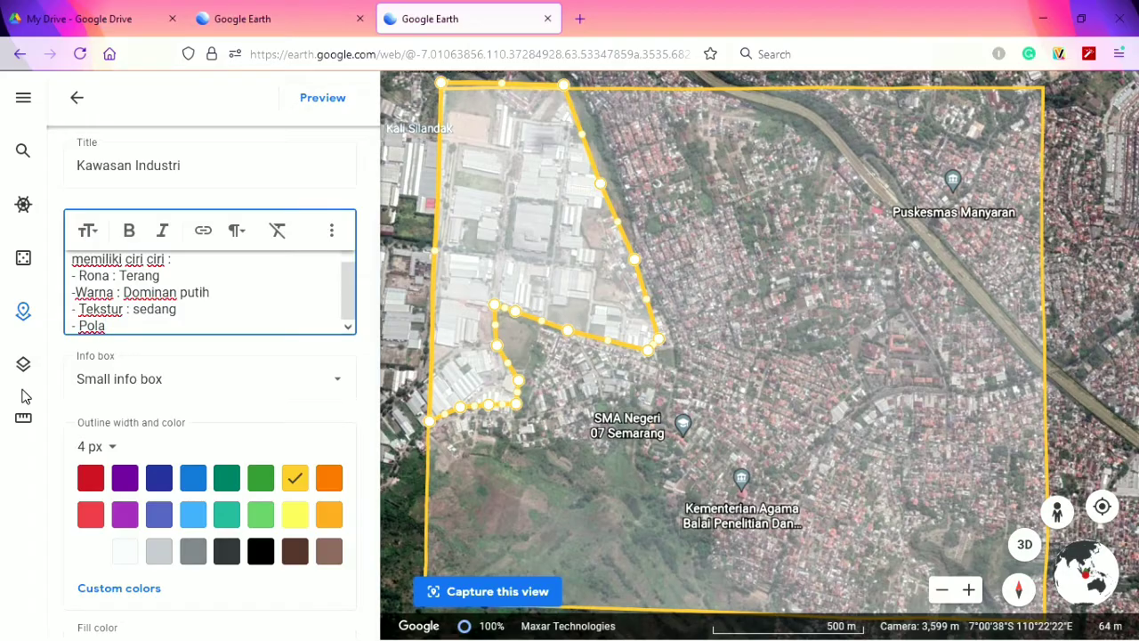
type(" :")
key("Return")
type("-")
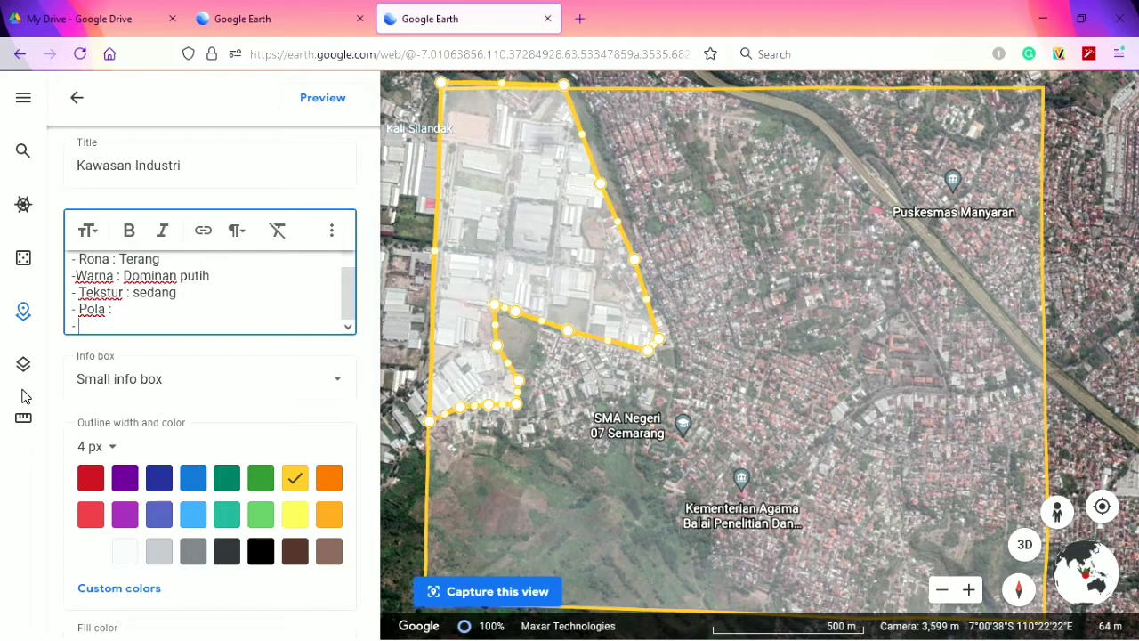
type(" Situs :")
key("Return")
type("dll")
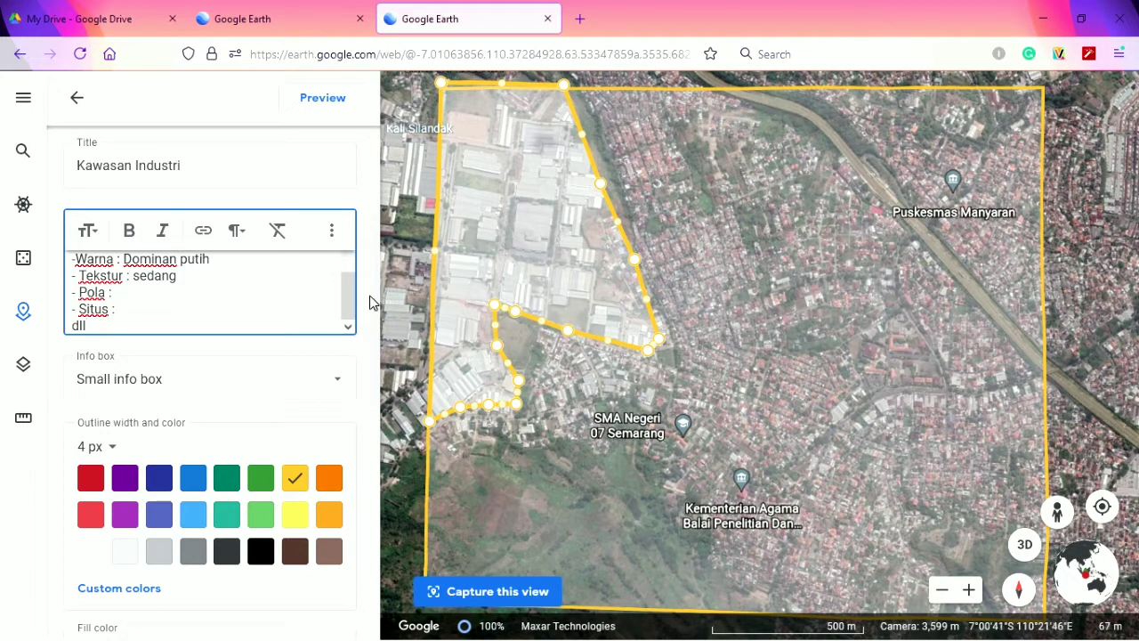
Set the Kawasan Industri polygon's outline to dark red with a width of 1 px
scroll(377, 273, "down", 2)
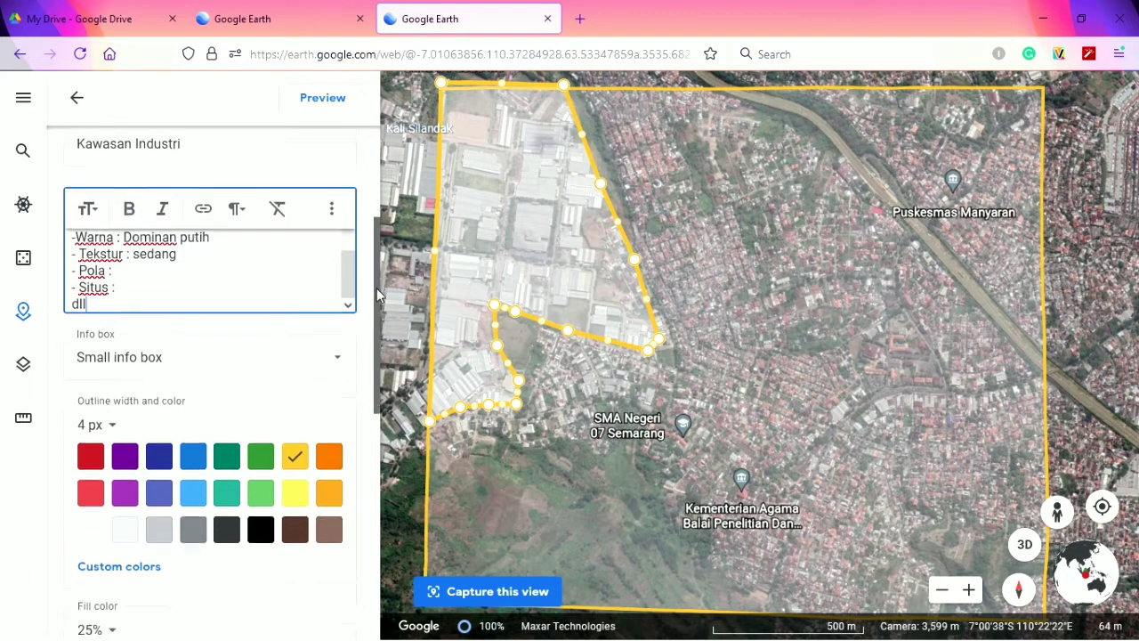
left_click_drag(371, 323, 372, 369)
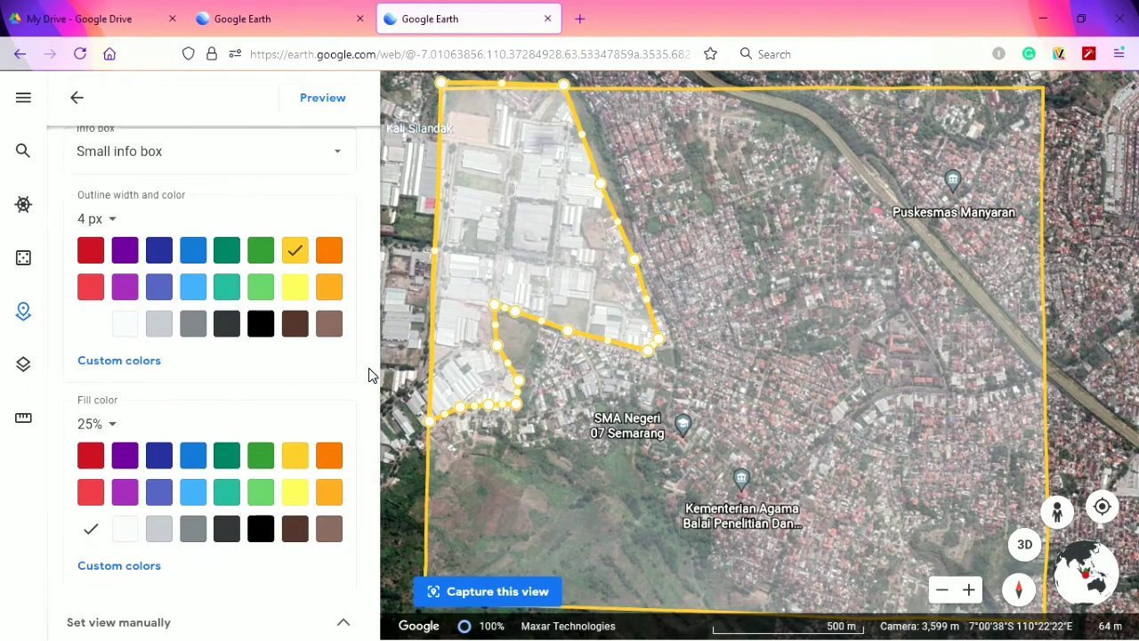
left_click(91, 253)
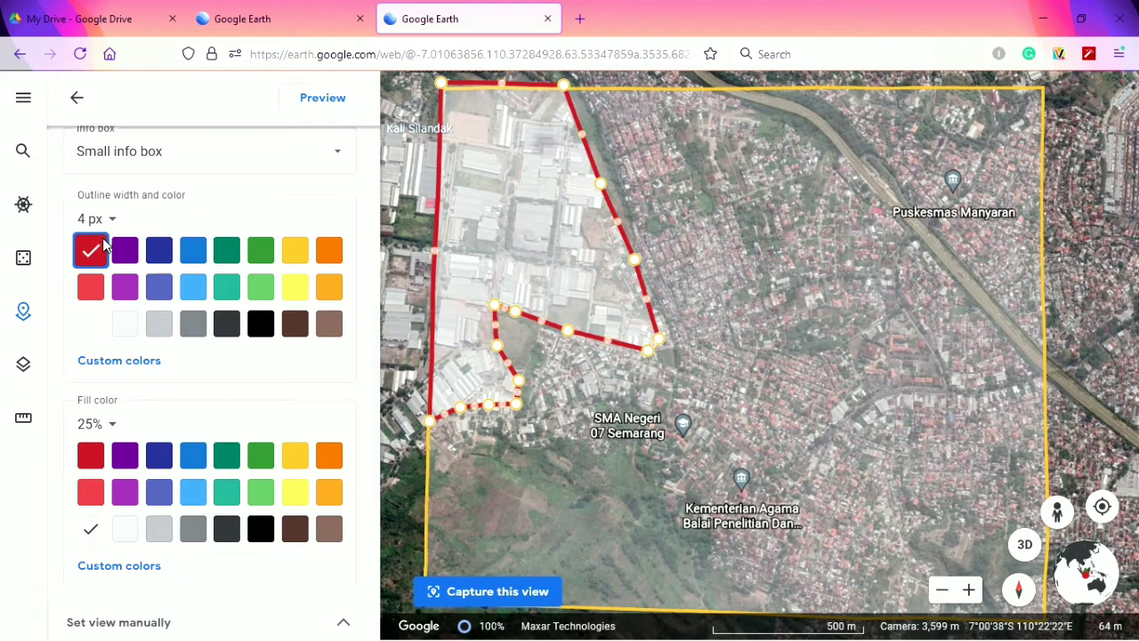
left_click(108, 222)
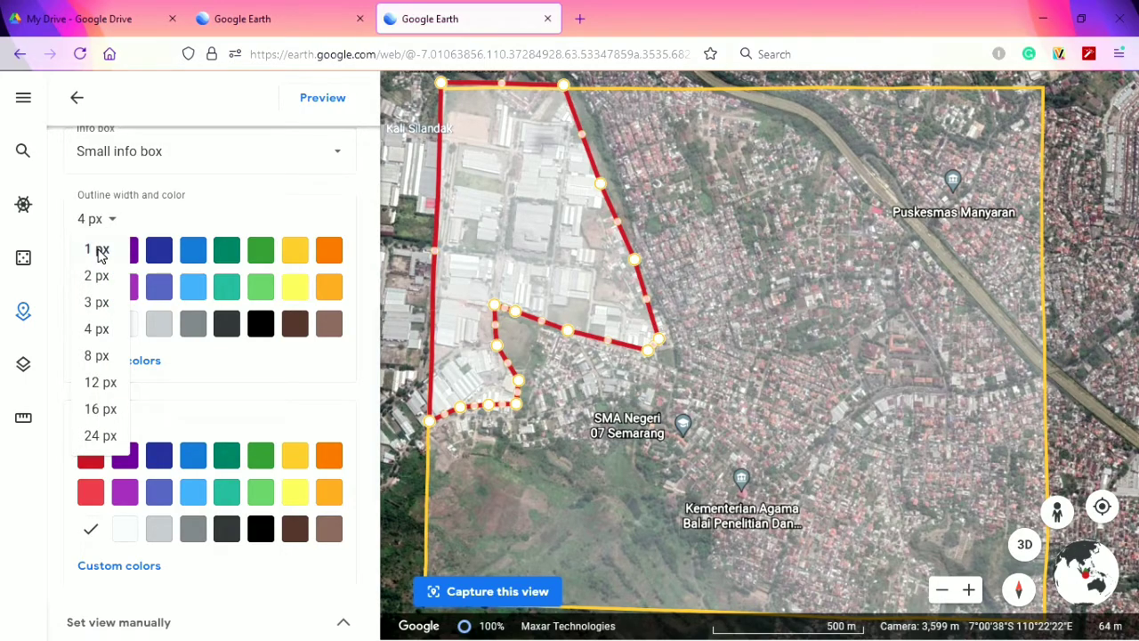
left_click(98, 251)
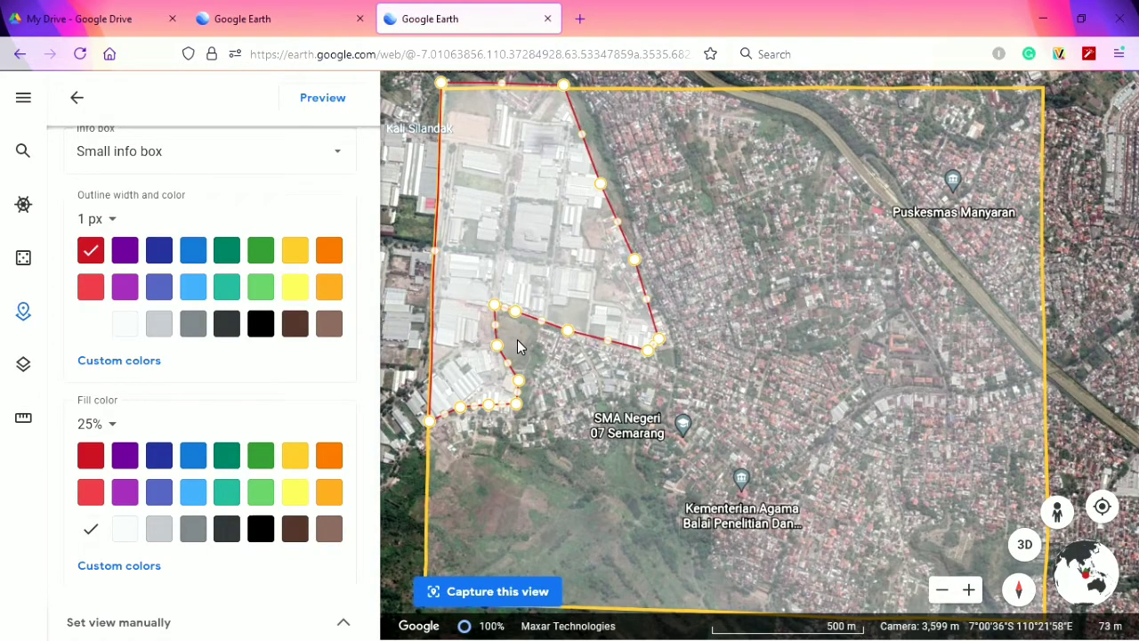
Fill the Kawasan Industri polygon with dark red at 50% opacity and return to the project's feature list
left_click(90, 455)
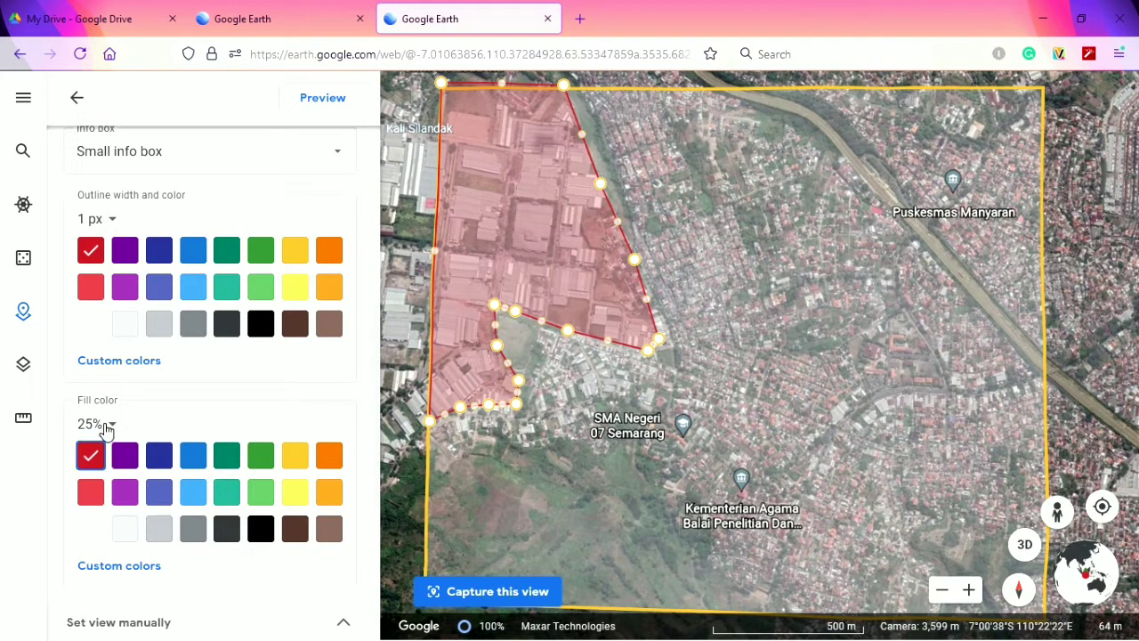
left_click(103, 427)
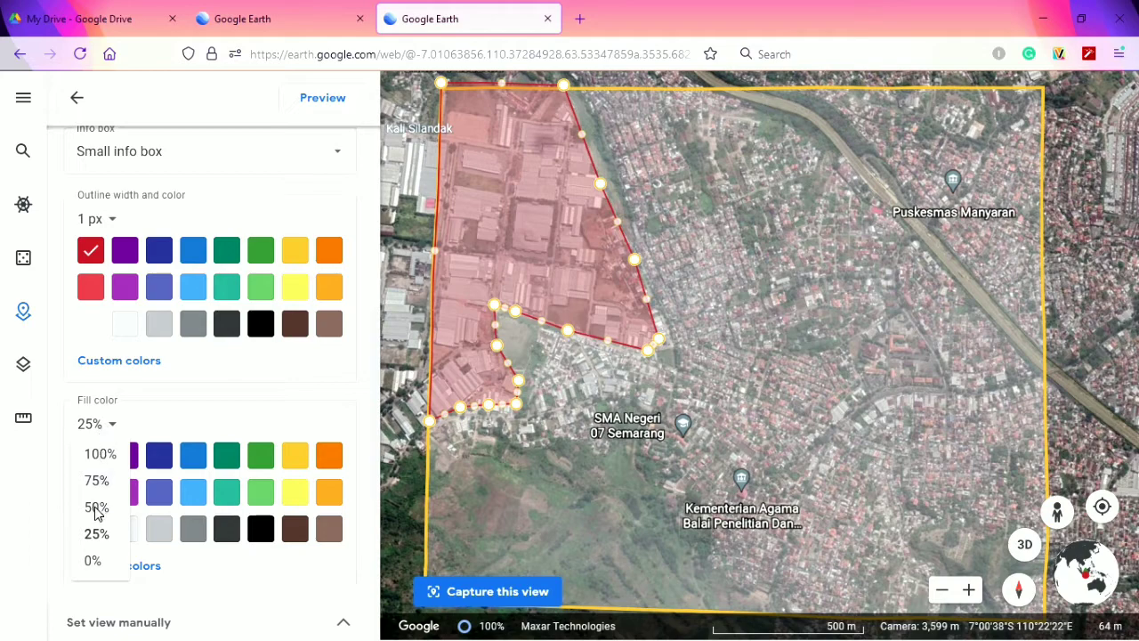
left_click(95, 509)
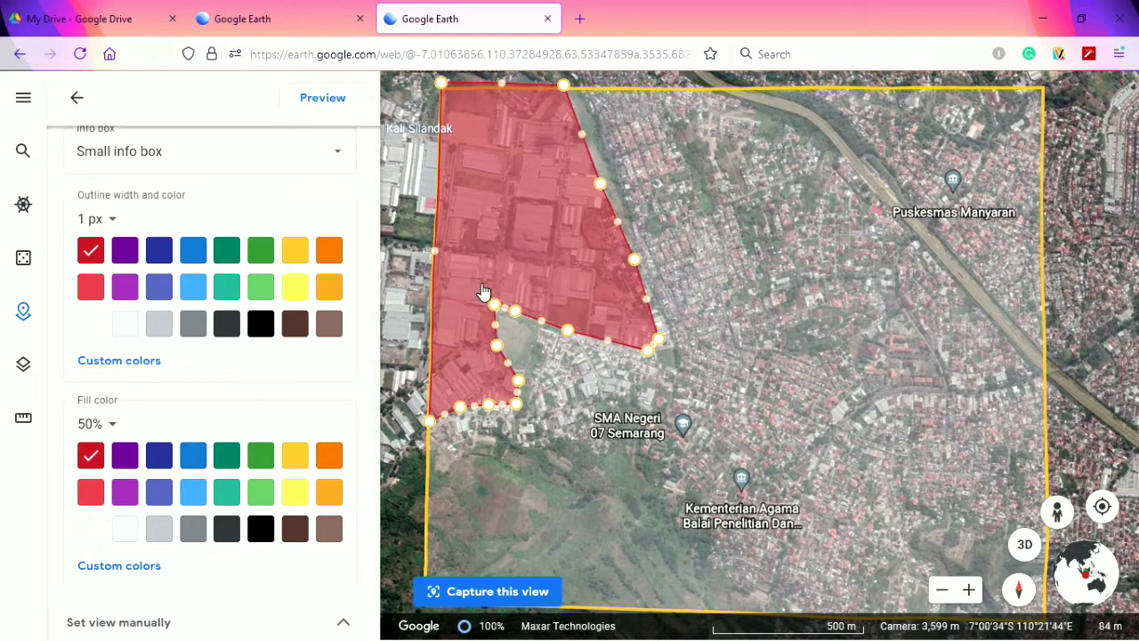
left_click(77, 100)
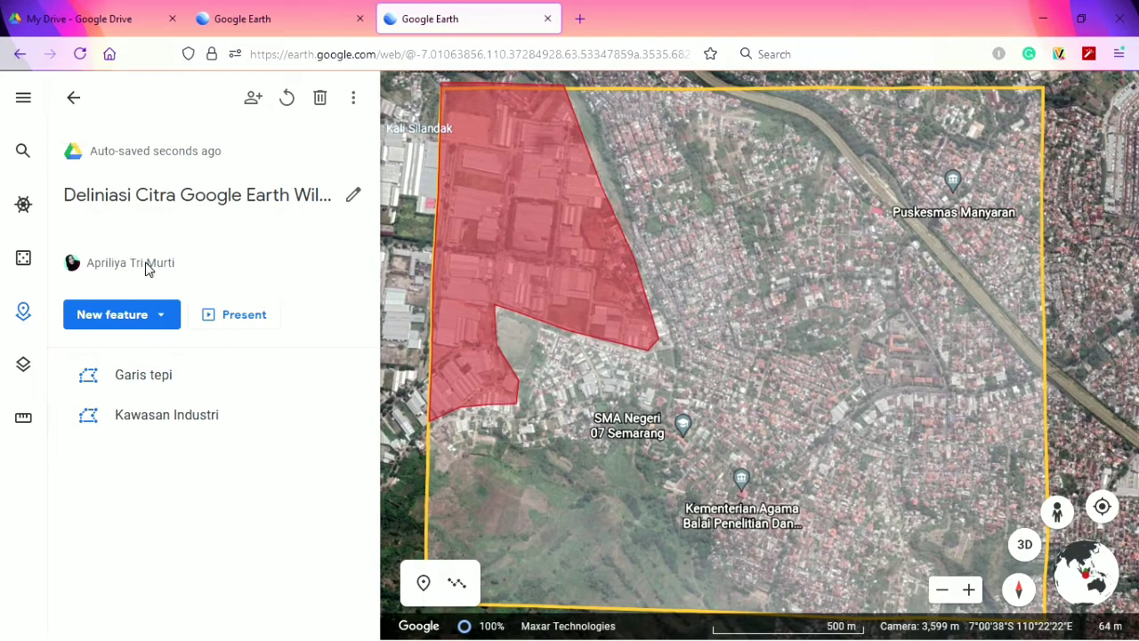
Draw a line along the main road from the boundary's northern edge to its eastern edge, following the road's curve
left_click(140, 315)
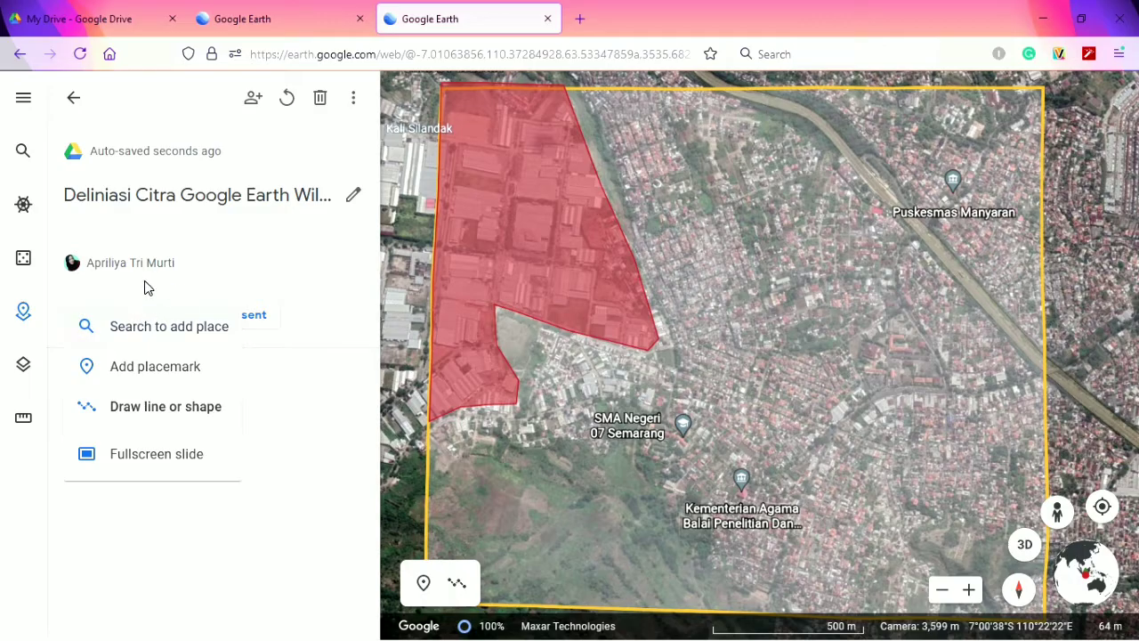
left_click(103, 408)
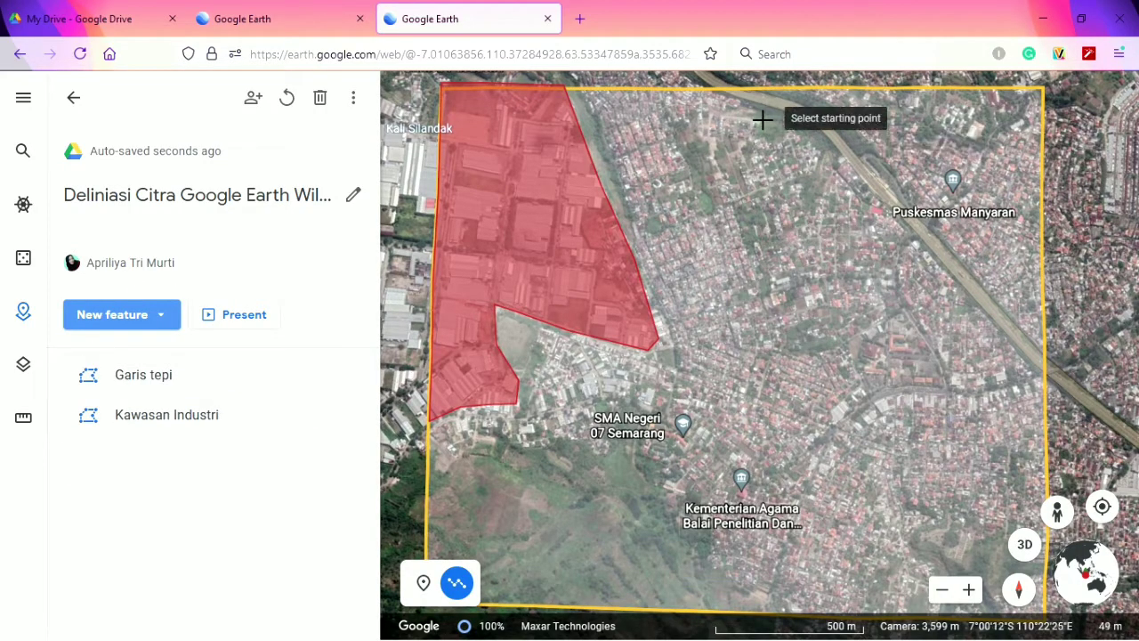
left_click(729, 88)
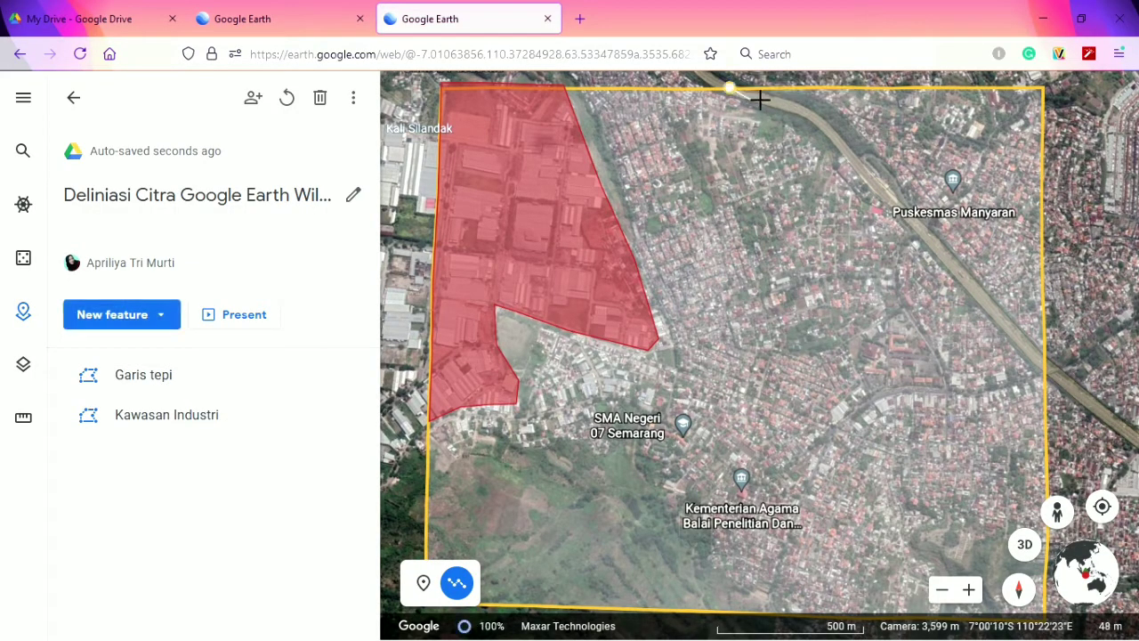
left_click(784, 100)
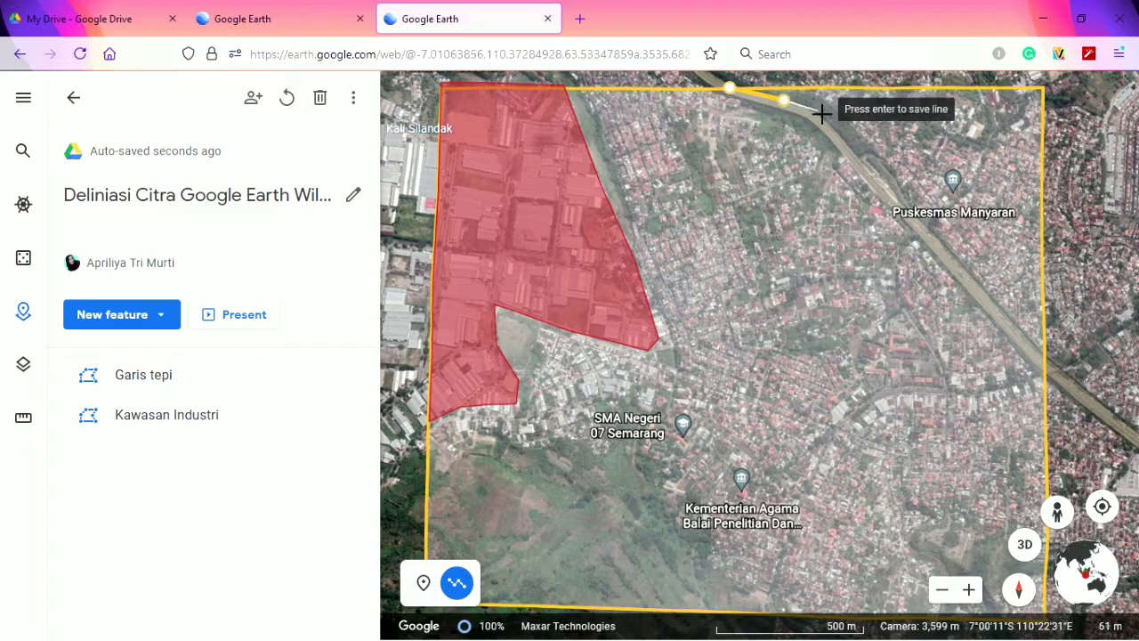
left_click(826, 127)
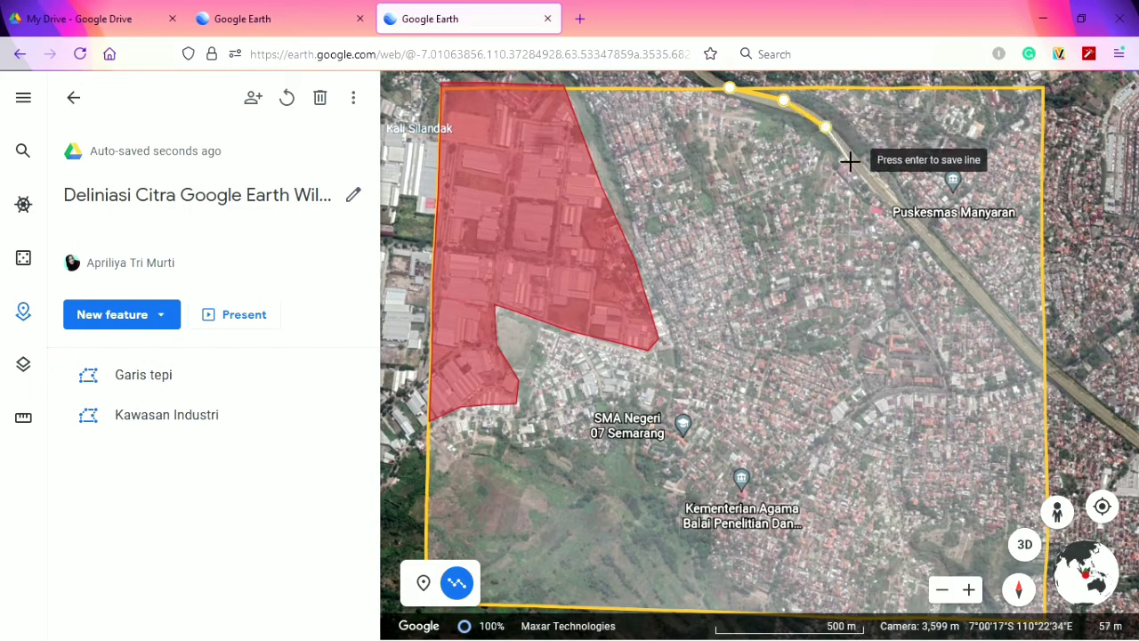
left_click(884, 193)
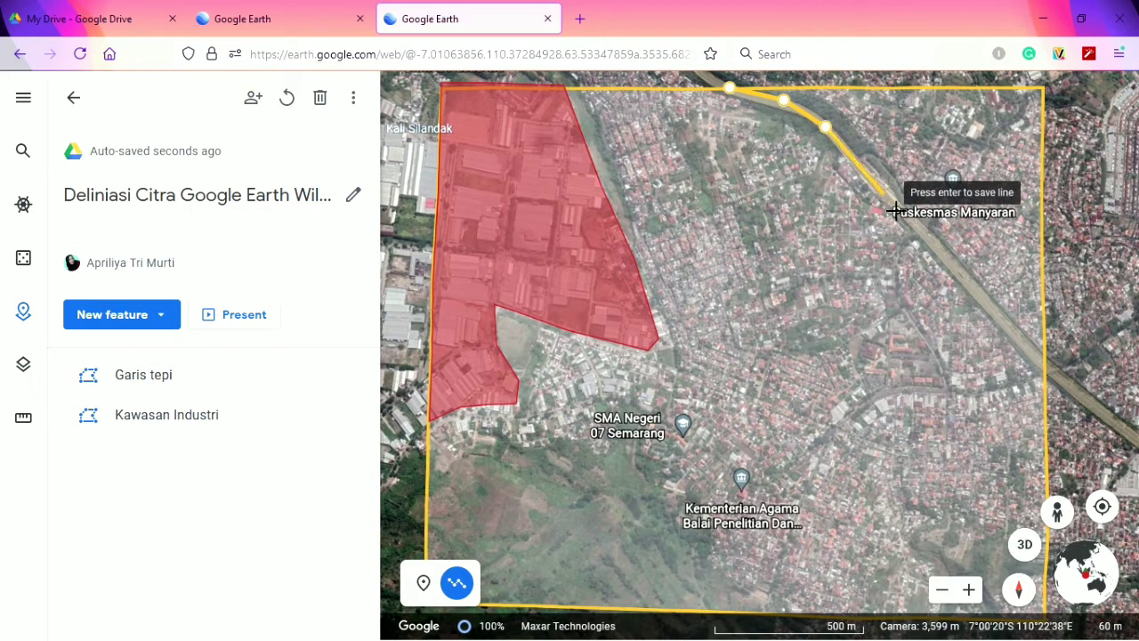
left_click(934, 238)
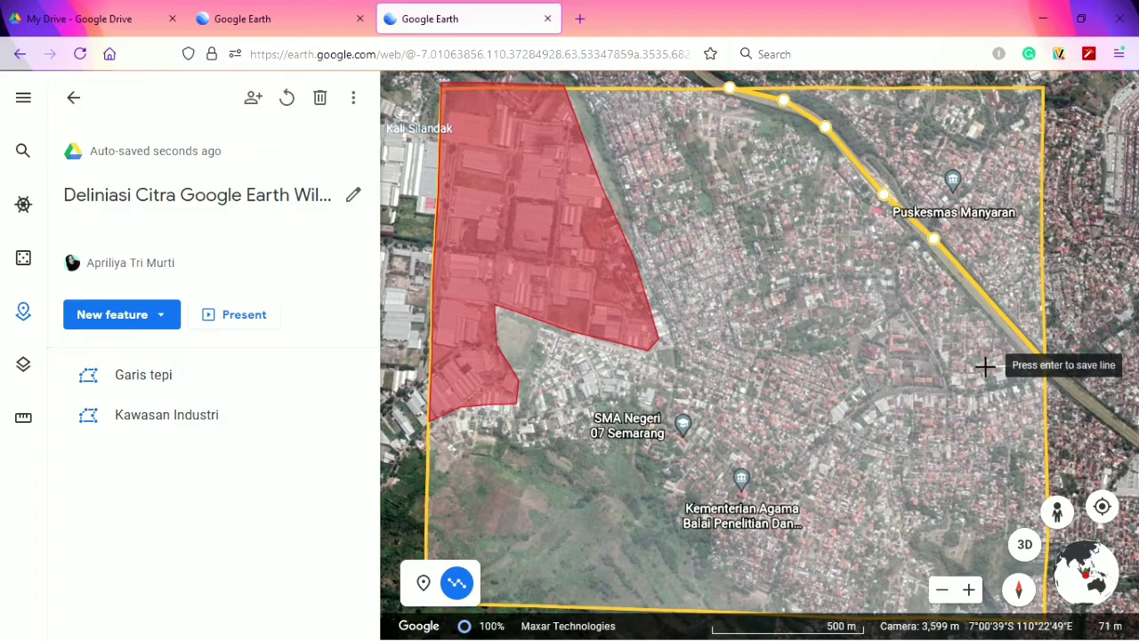
Finish the road line and save it to the project with the title "Jalan"
key("Return")
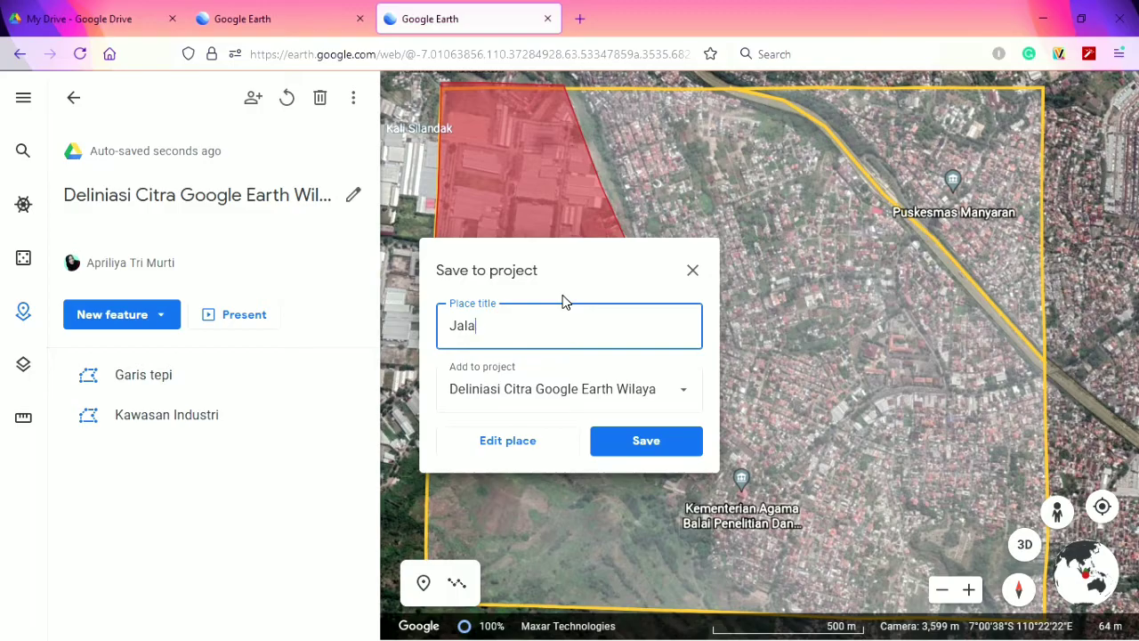
type("Jalan")
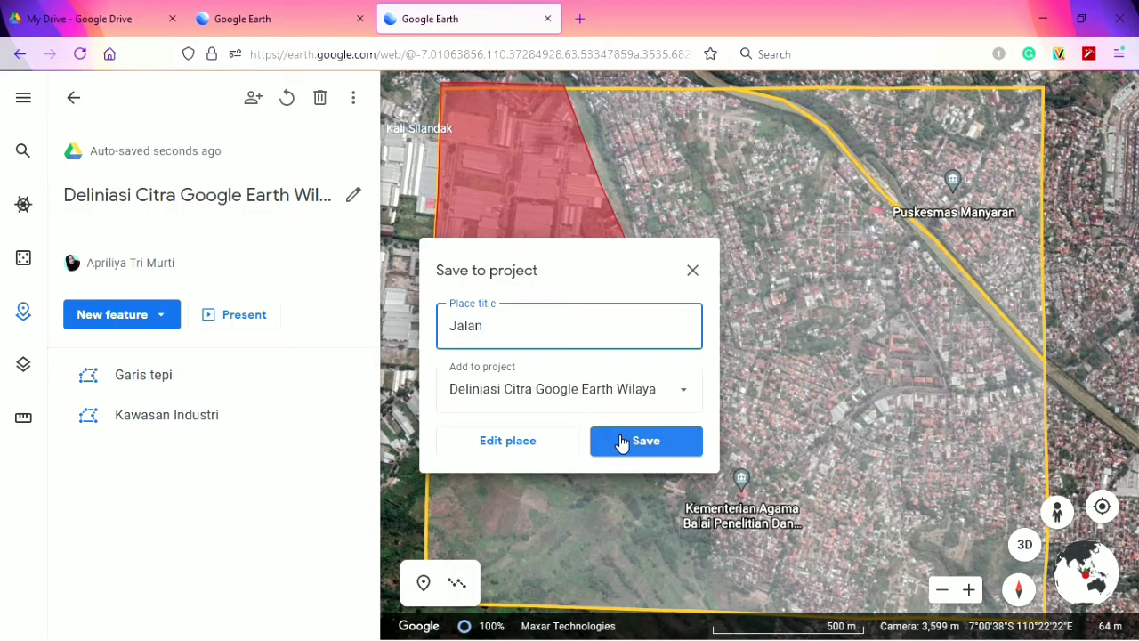
left_click(621, 443)
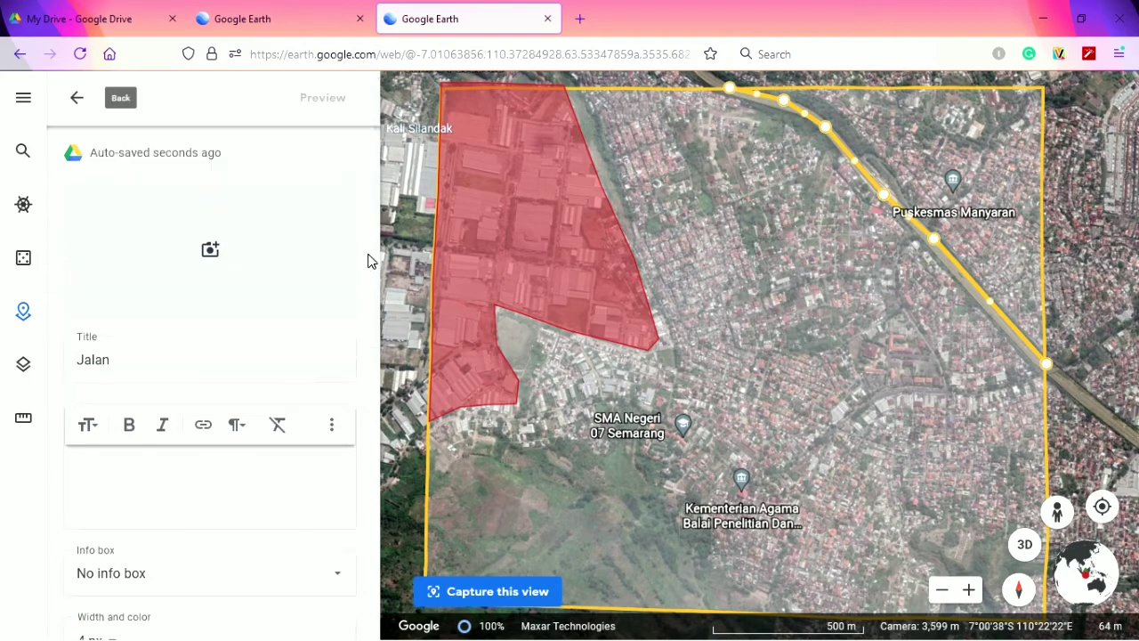
Enter "Berdasarkan ...." as the description of the Jalan line
scroll(375, 267, "down", 3)
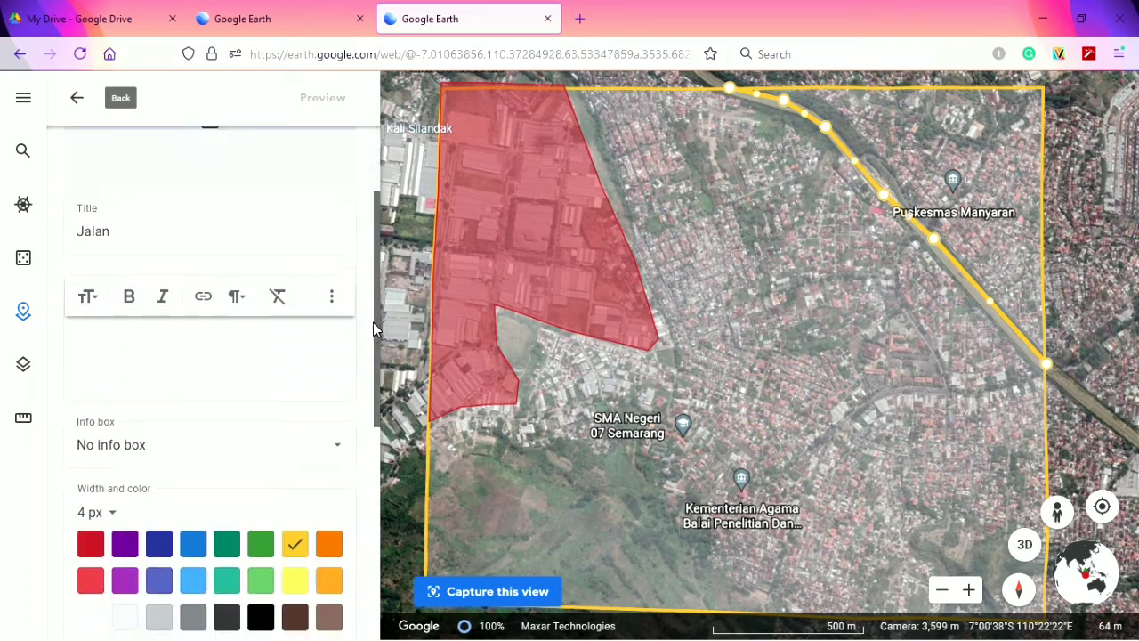
left_click(210, 318)
type("Ber")
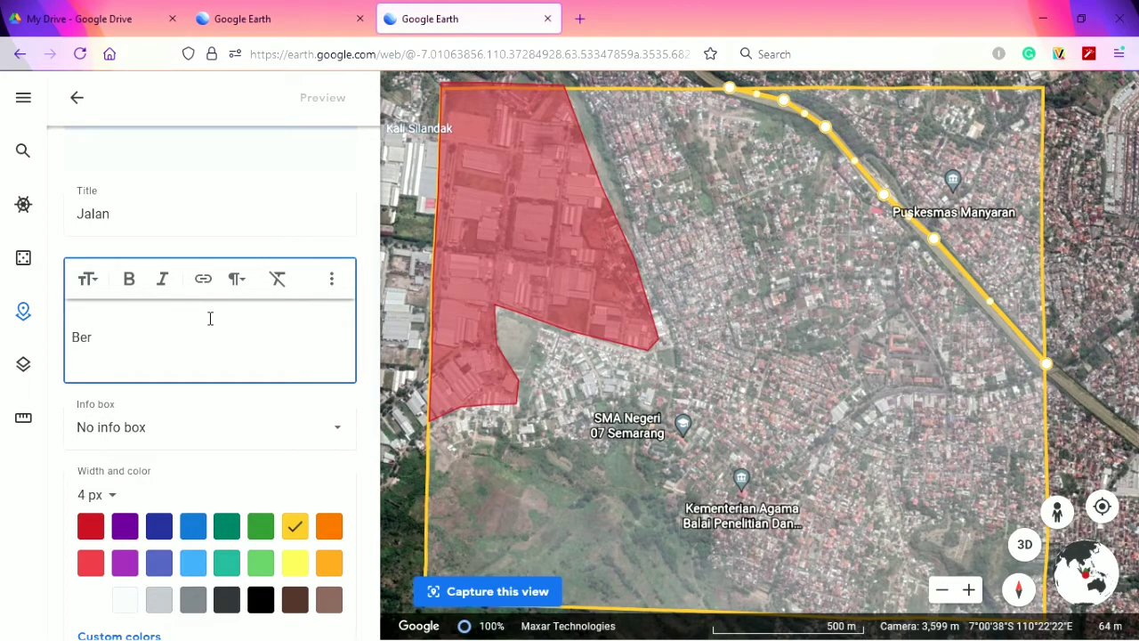
type("dasarkan ....")
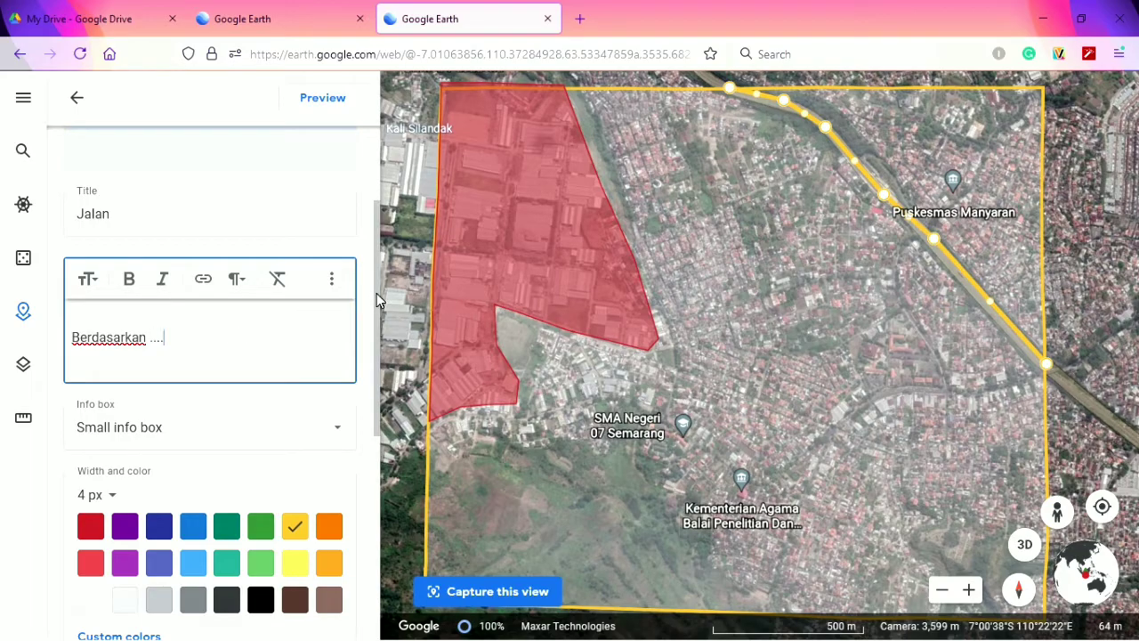
Set the Jalan line's colour to black and its width to 8 px, and return to the project's feature list
scroll(376, 303, "down", 3)
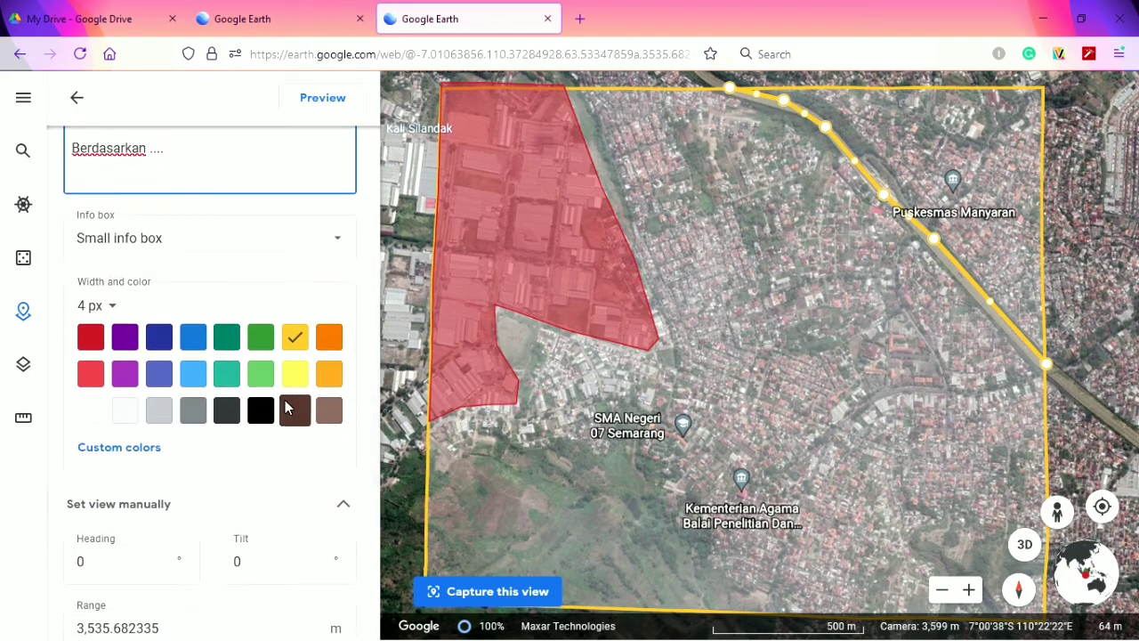
left_click(261, 410)
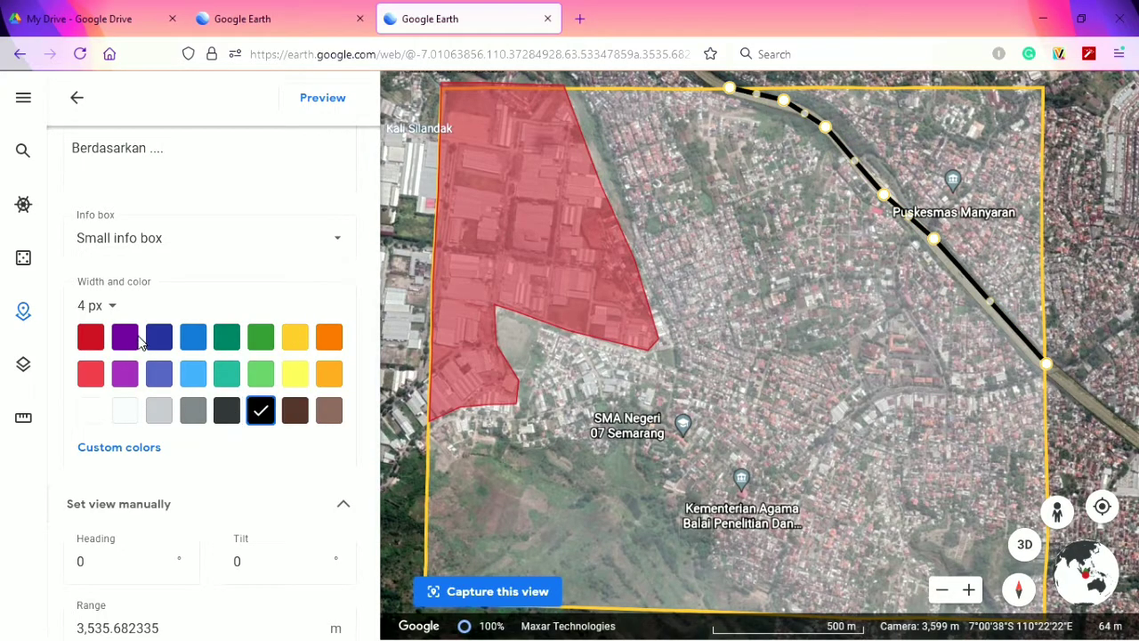
left_click(104, 305)
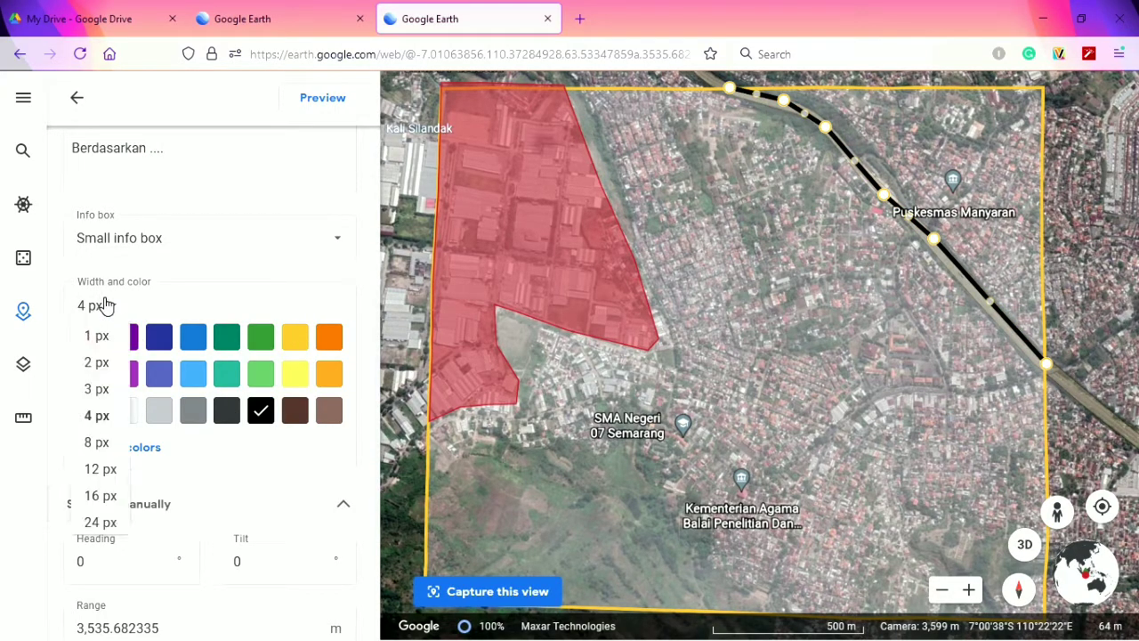
left_click(98, 443)
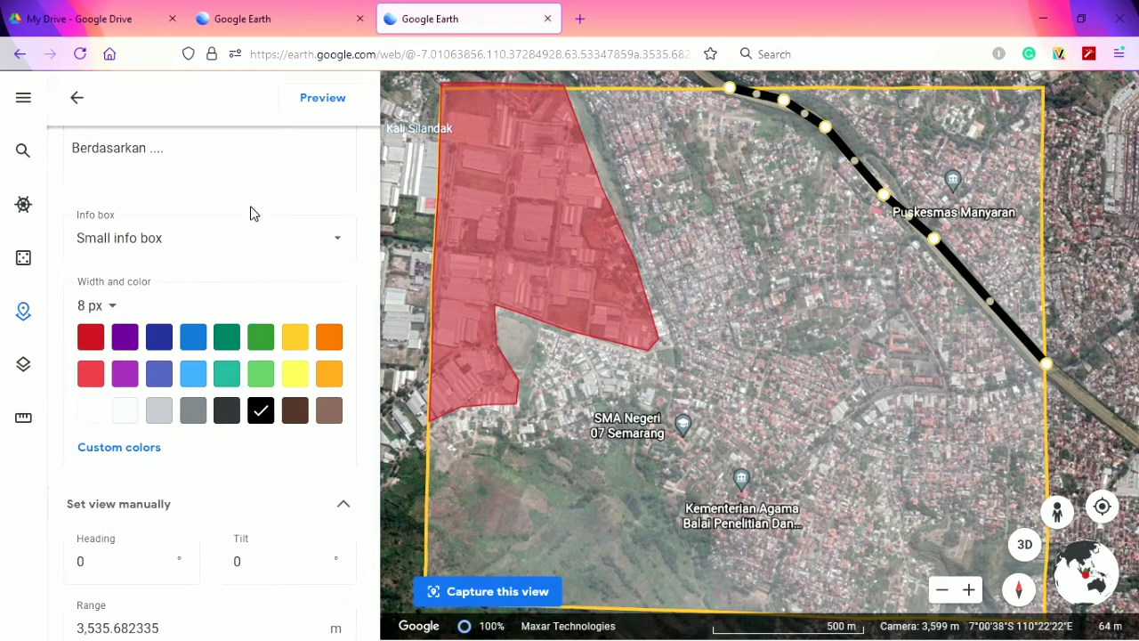
left_click(78, 103)
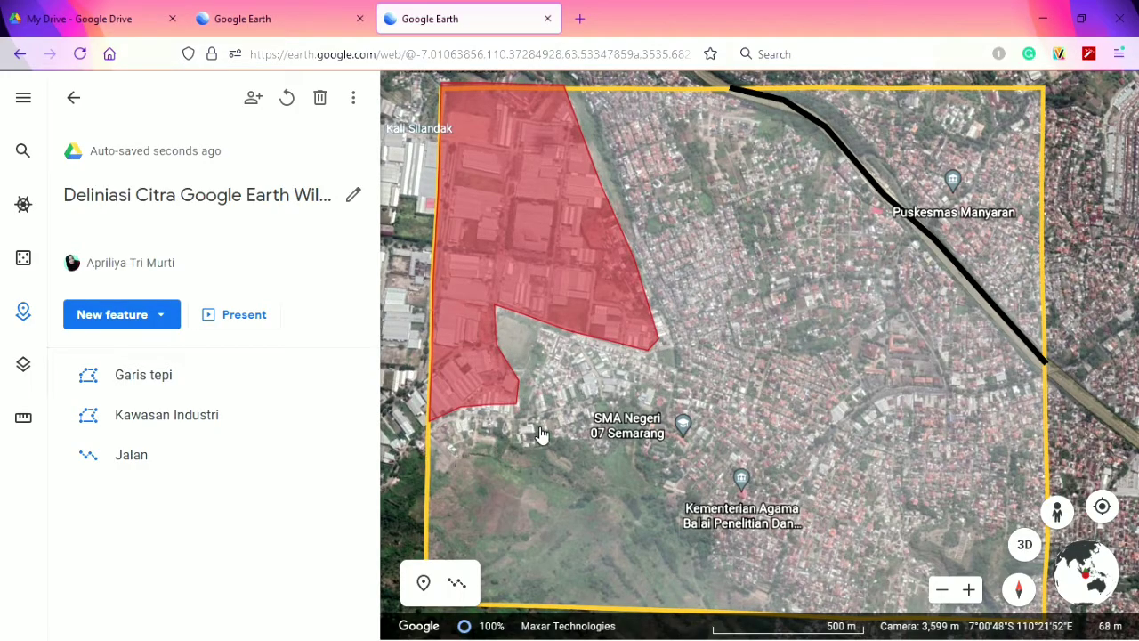
Switch to the completed delineation project and examine its feature list alongside the coloured land-use areas on the map
left_click(237, 23)
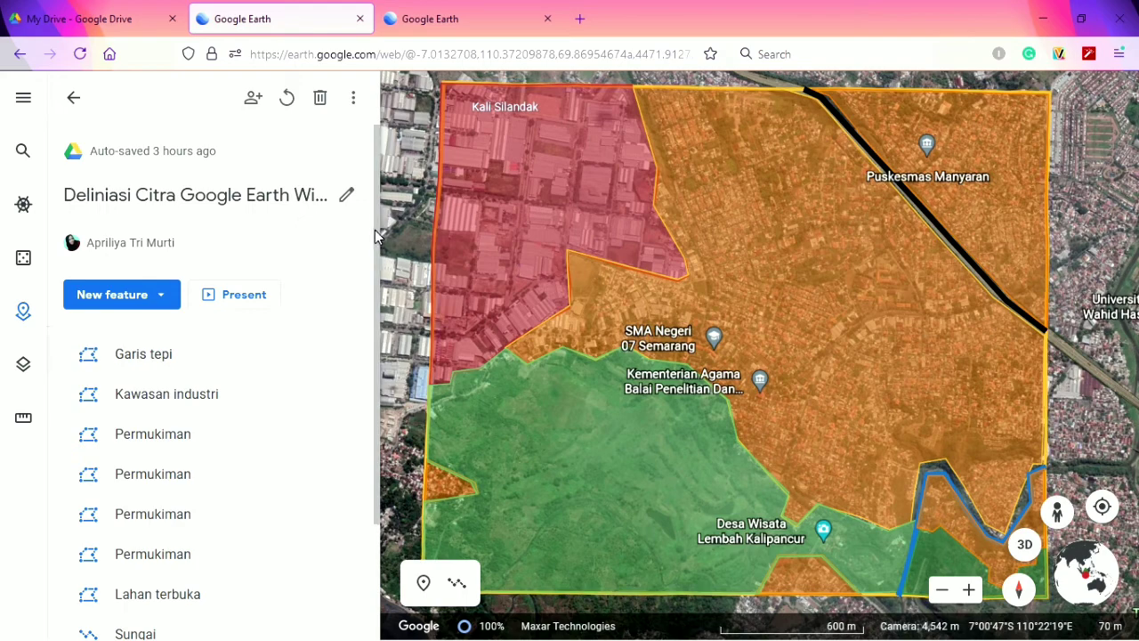
left_click_drag(375, 230, 373, 291)
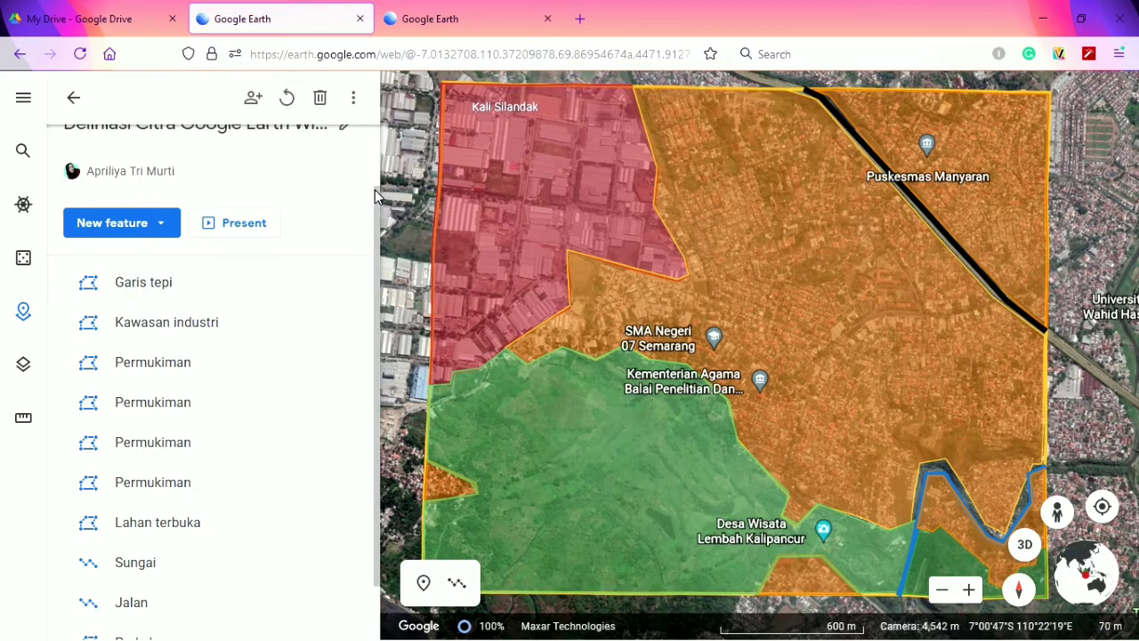
scroll(374, 189, "down", 1)
scroll(372, 223, "up", 1)
scroll(375, 169, "up", 1)
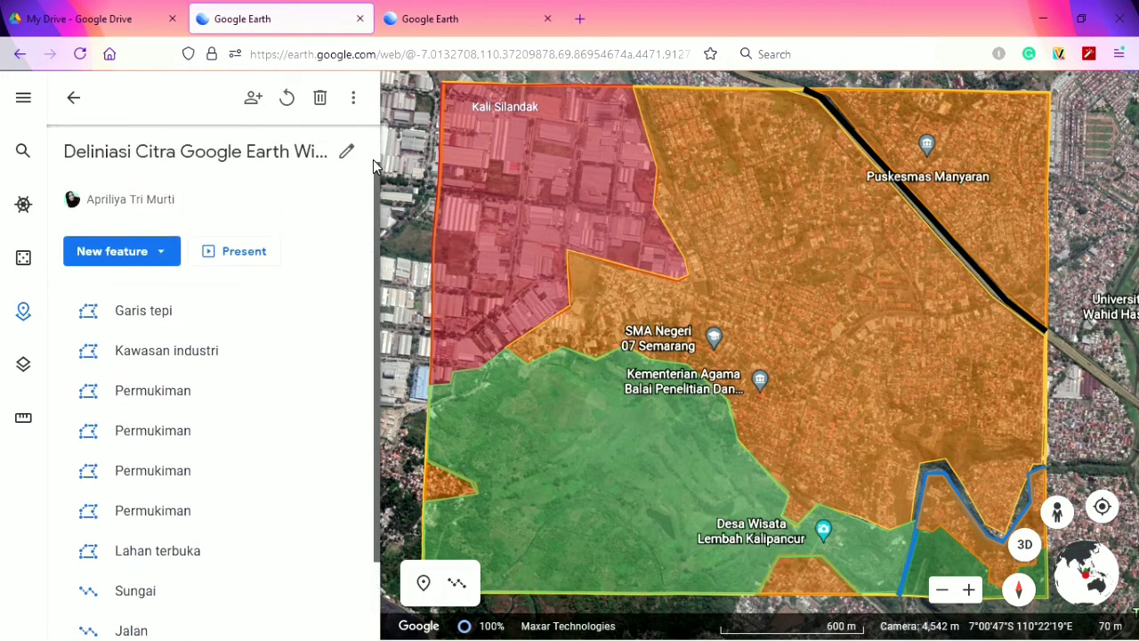
scroll(374, 223, "down", 2)
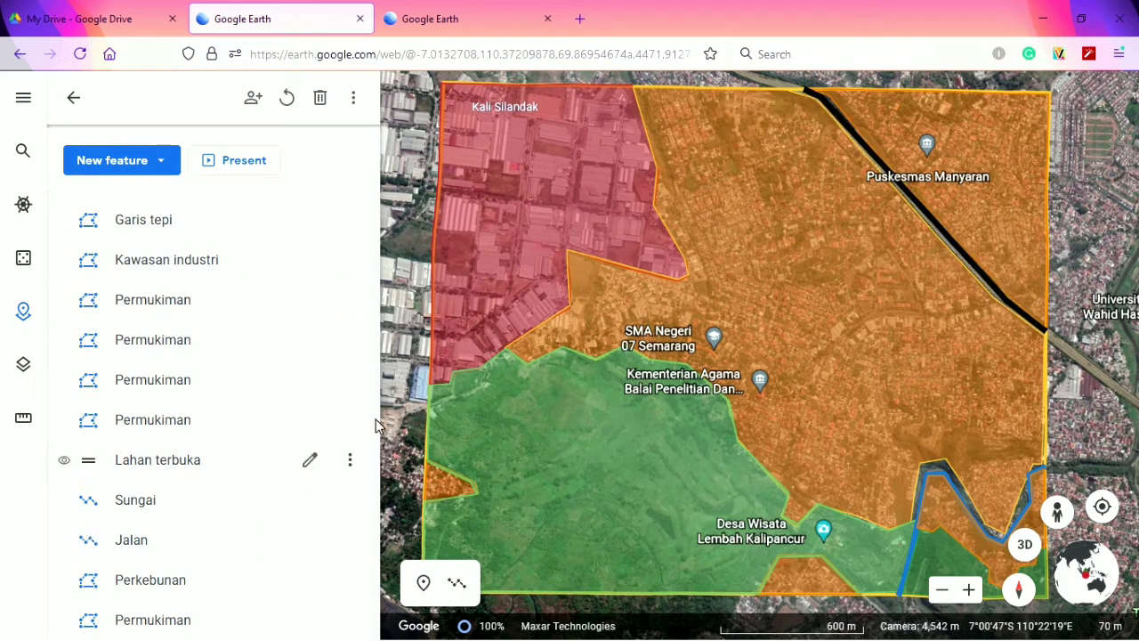
scroll(376, 424, "up", 3)
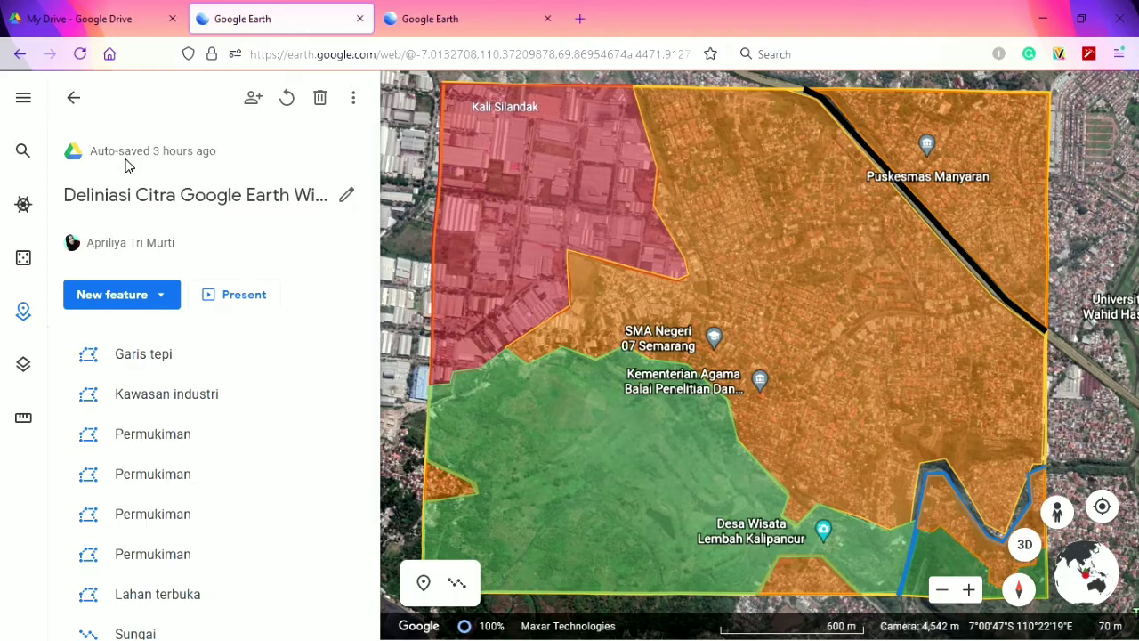
Switch to Google Drive, get the sharing link of the Deliniasi Citra Google Earth file and copy it
left_click(113, 22)
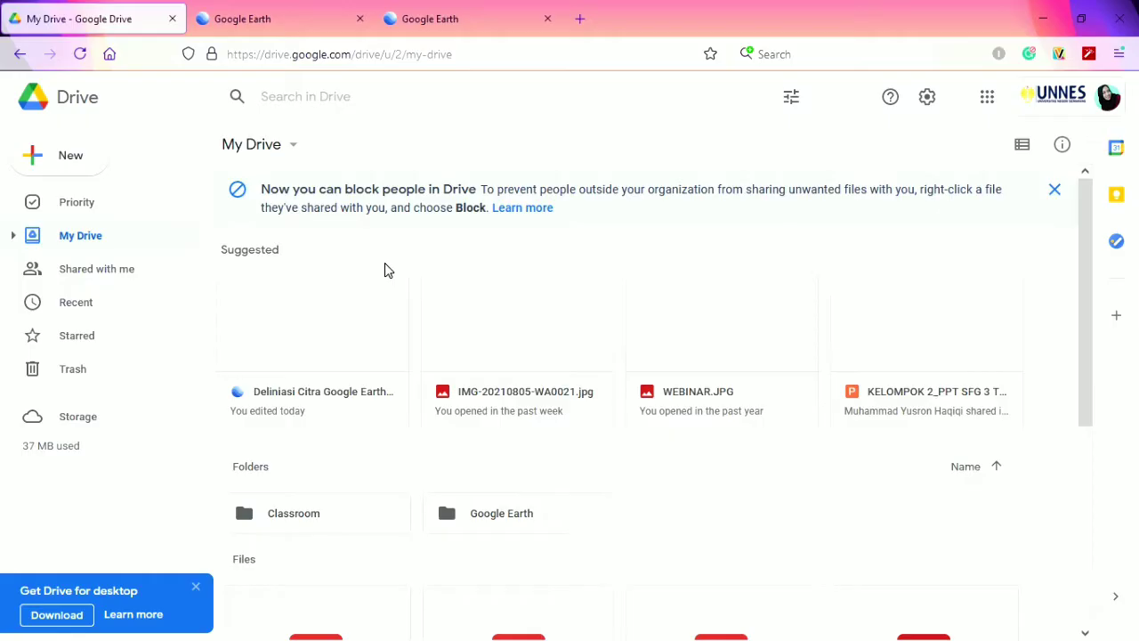
right_click(300, 304)
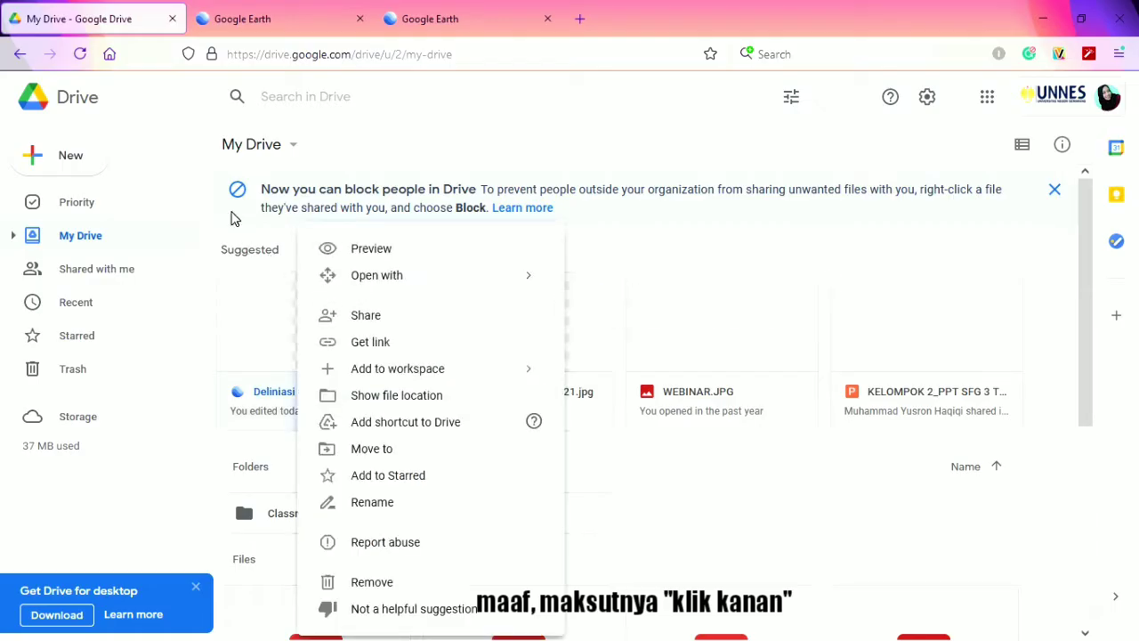
left_click(378, 145)
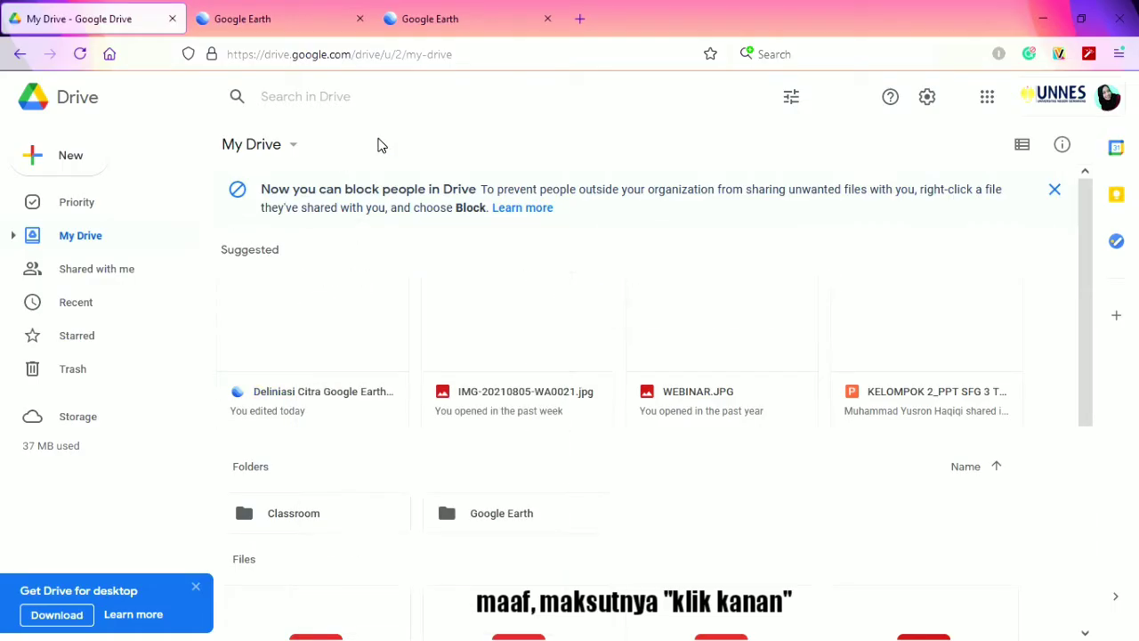
right_click(299, 323)
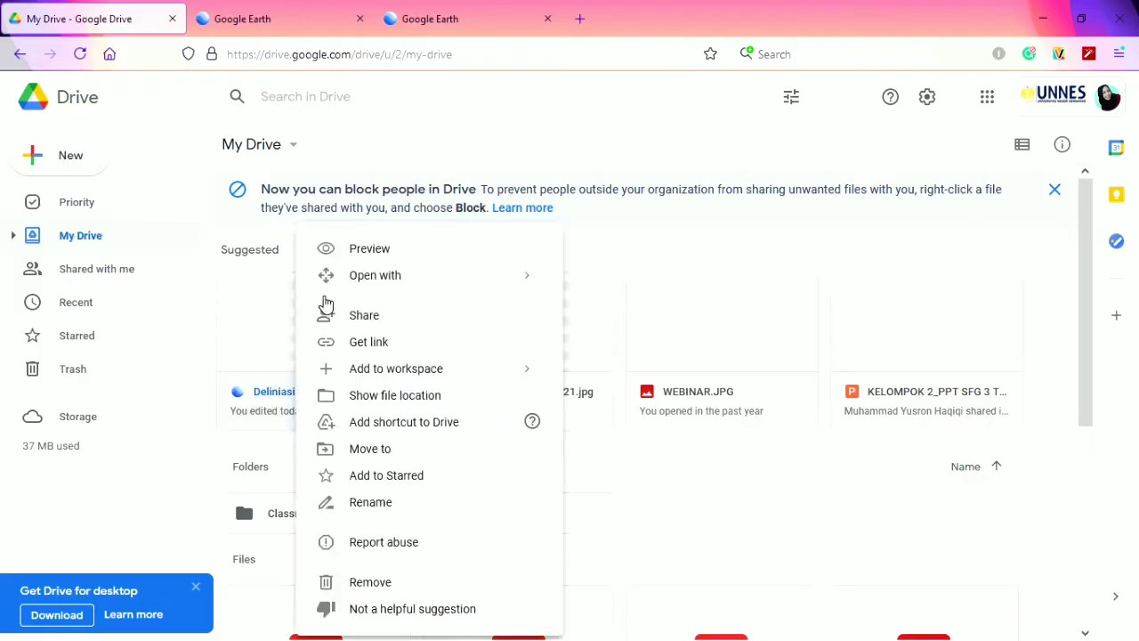
left_click(358, 342)
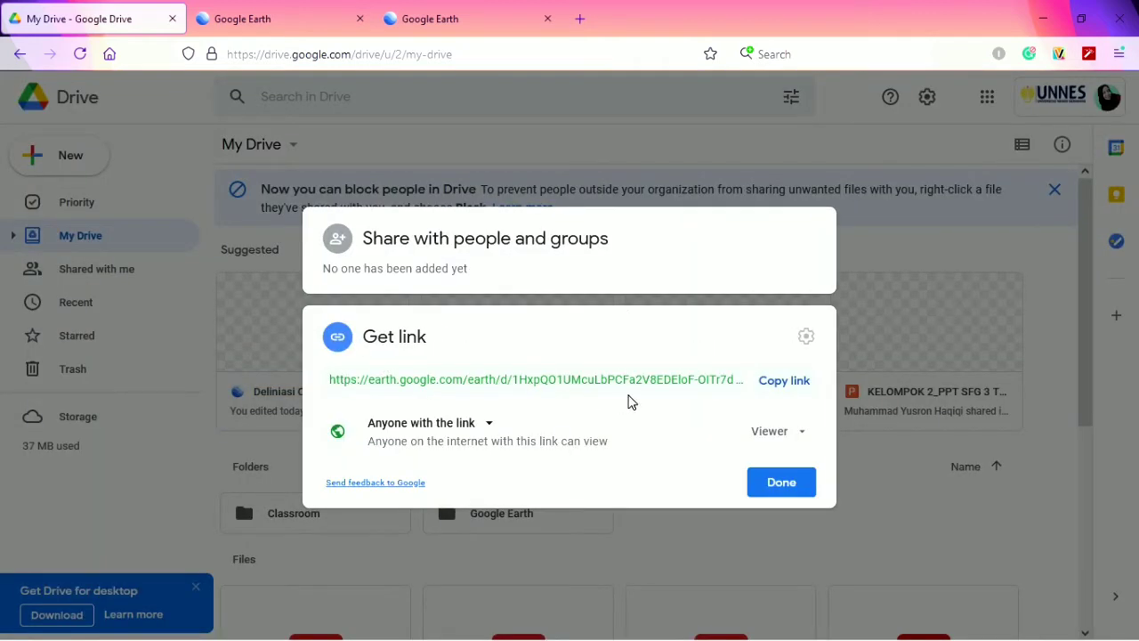
left_click(775, 392)
Set the file's link access to "Anyone with the link" and close the sharing dialog
left_click(488, 425)
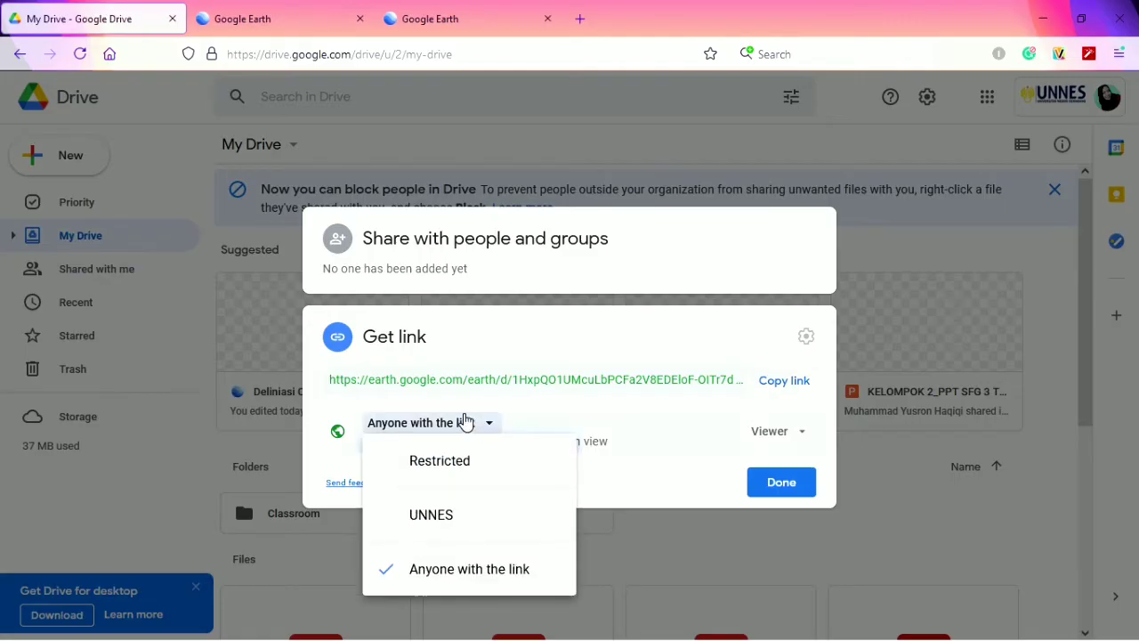
left_click(472, 423)
left_click(473, 424)
left_click(460, 572)
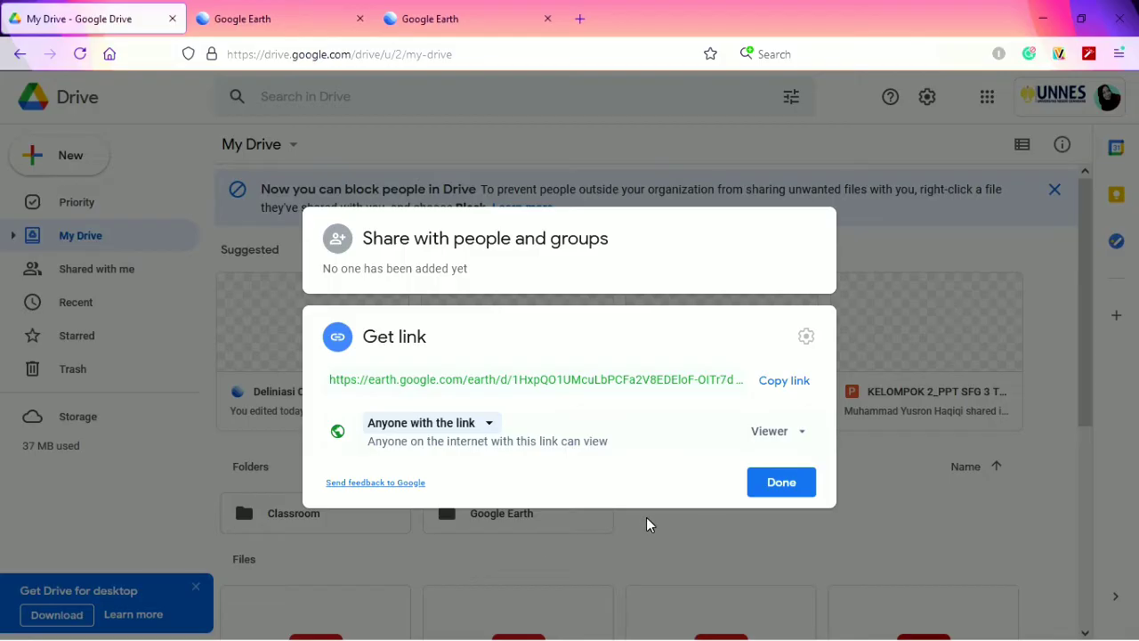
left_click(773, 488)
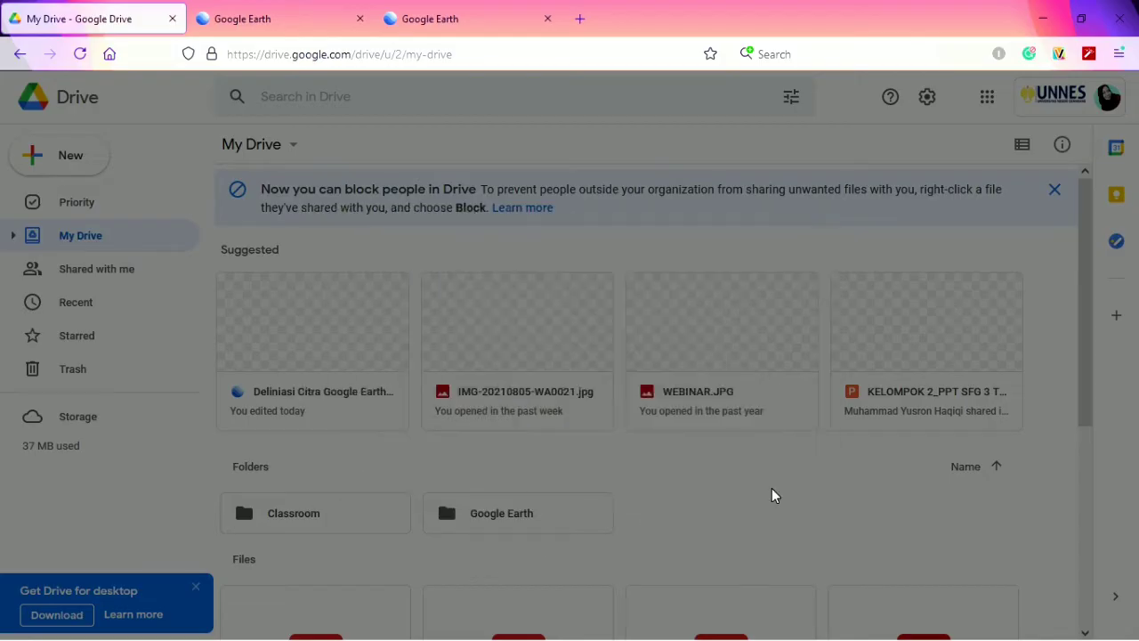
Return to the completed project in Google Earth, hide the project panel for a full map view and minimise the browser window
left_click(267, 13)
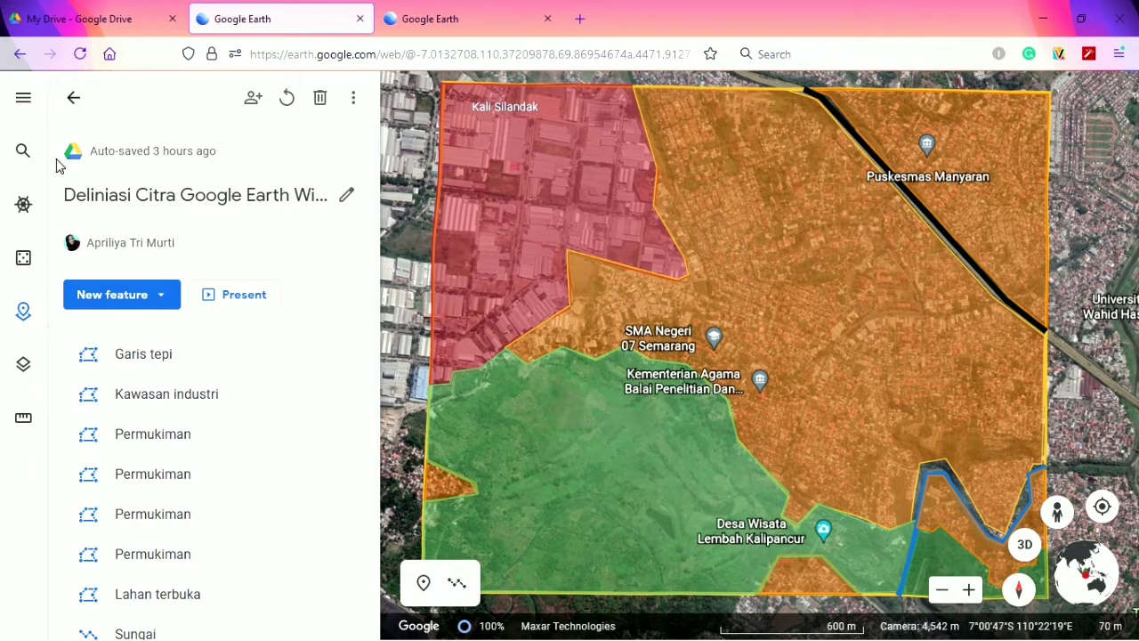
left_click(23, 313)
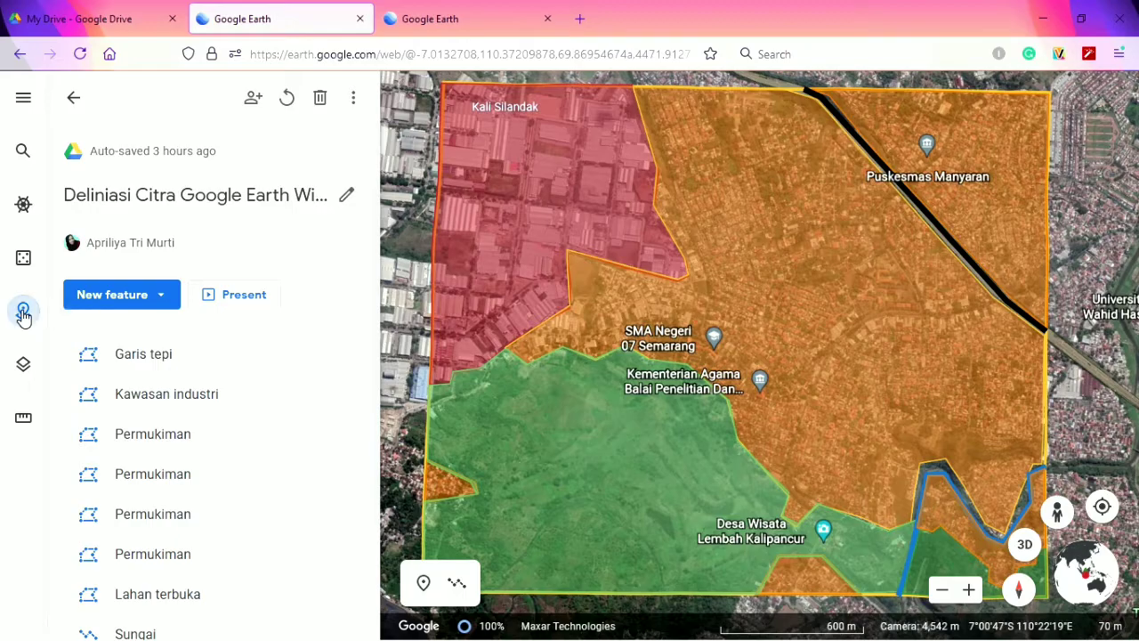
left_click(23, 313)
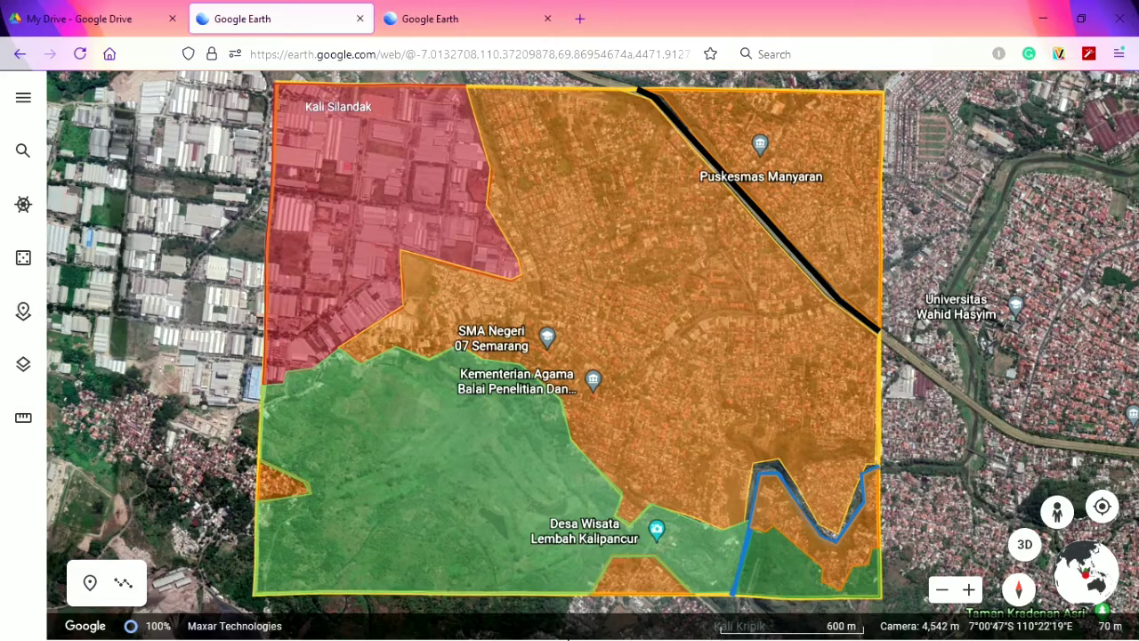
left_click(1040, 21)
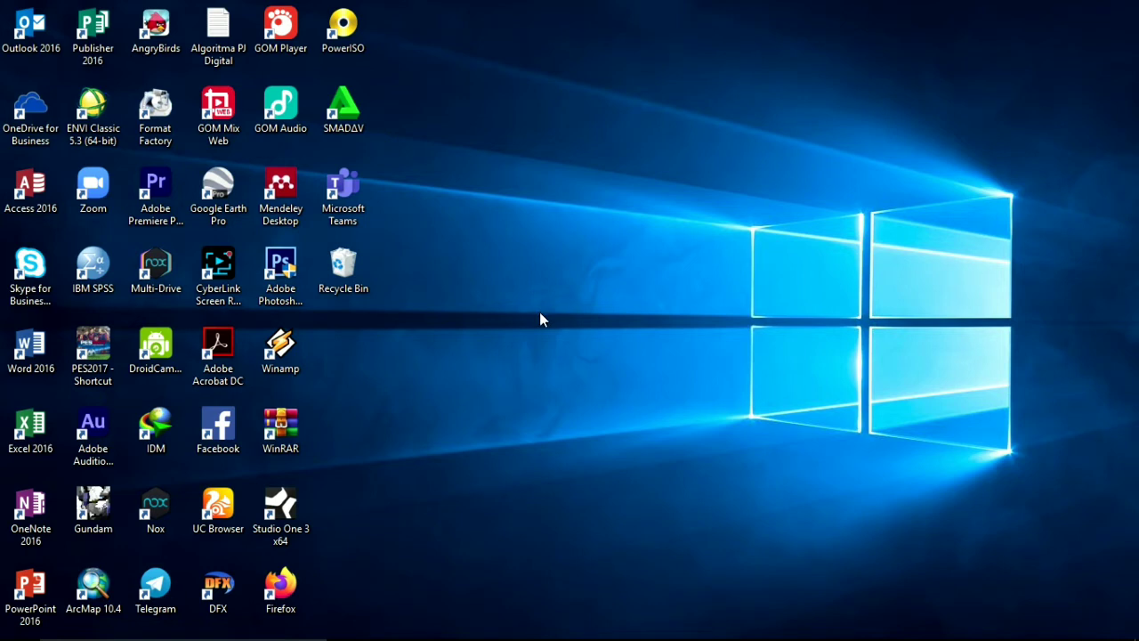
Switch to the open PowerPoint presentation and paste the captured Google Earth screenshot onto the blank first slide
mouse_move(447, 638)
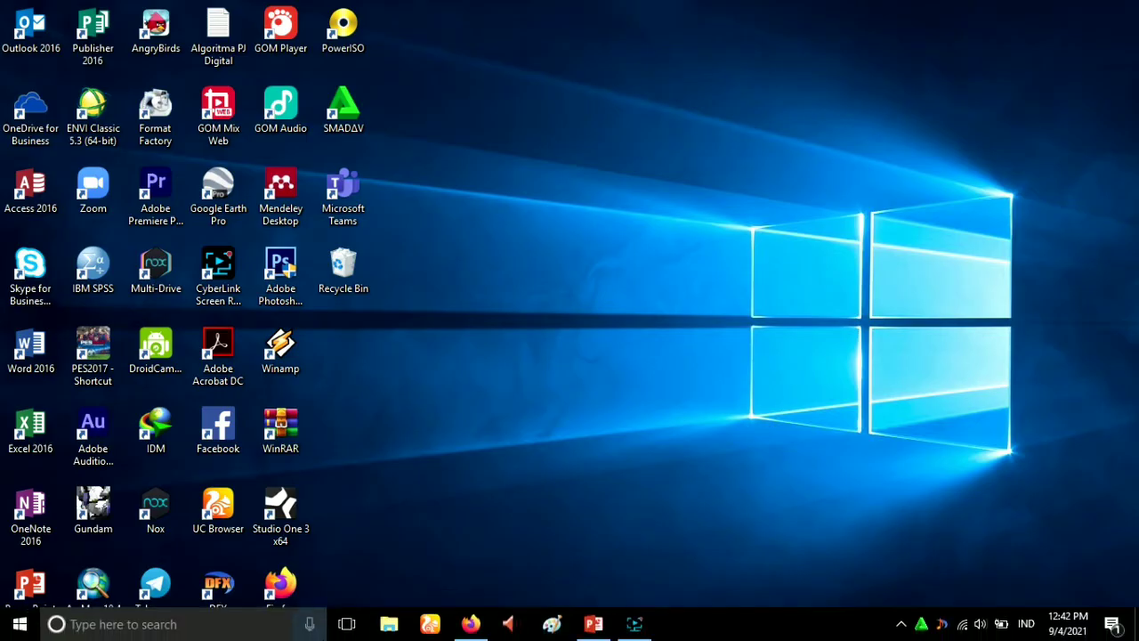
mouse_move(593, 624)
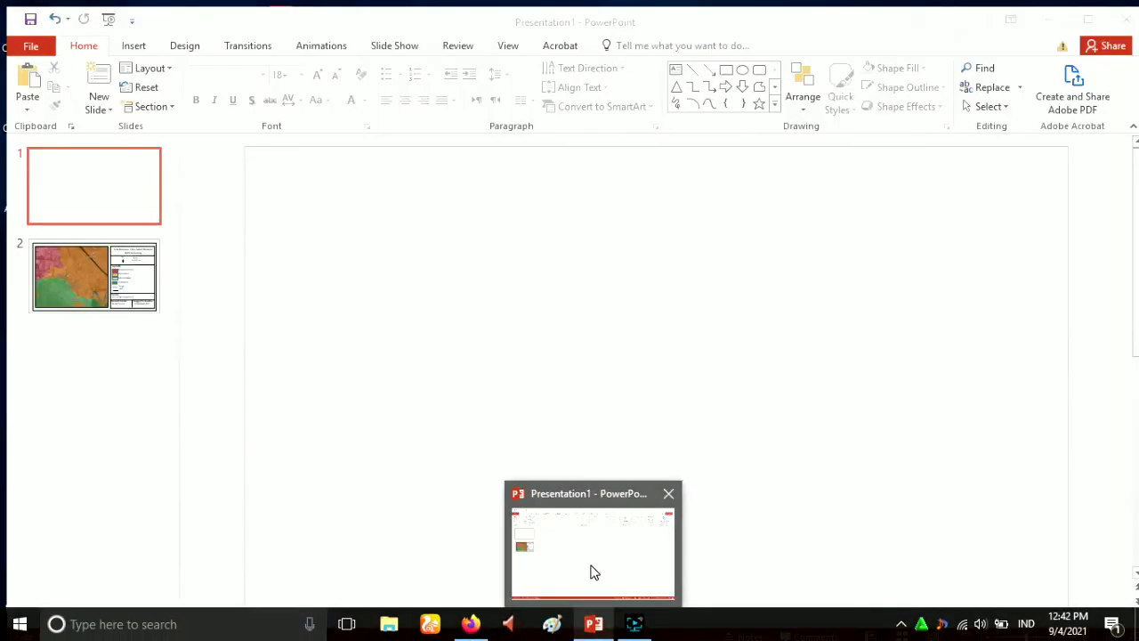
left_click(593, 572)
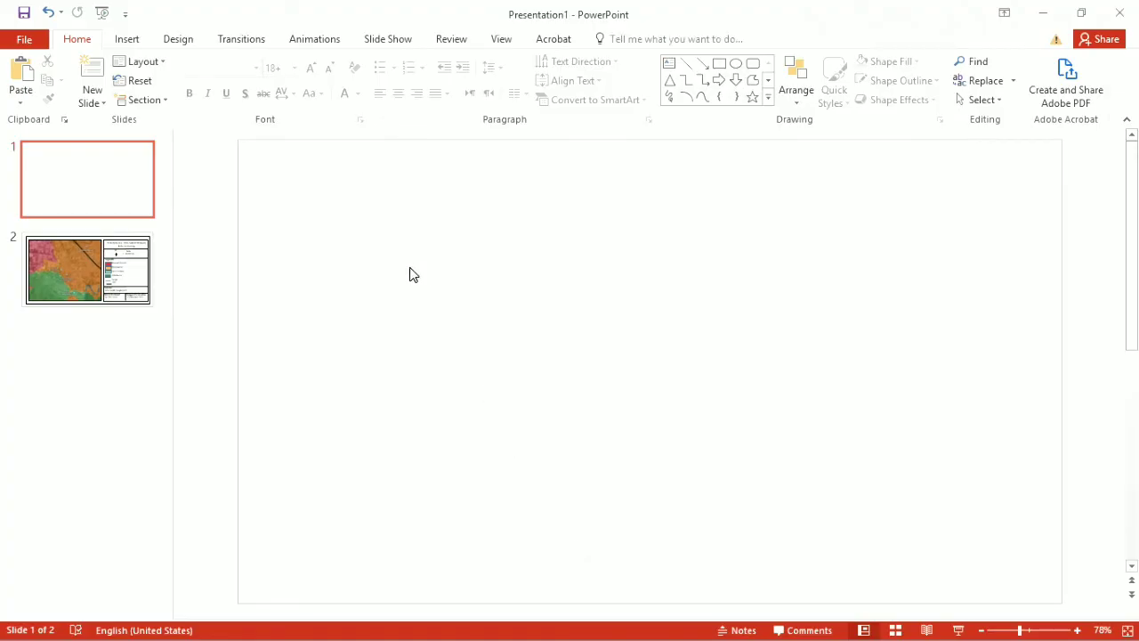
key("ctrl+v")
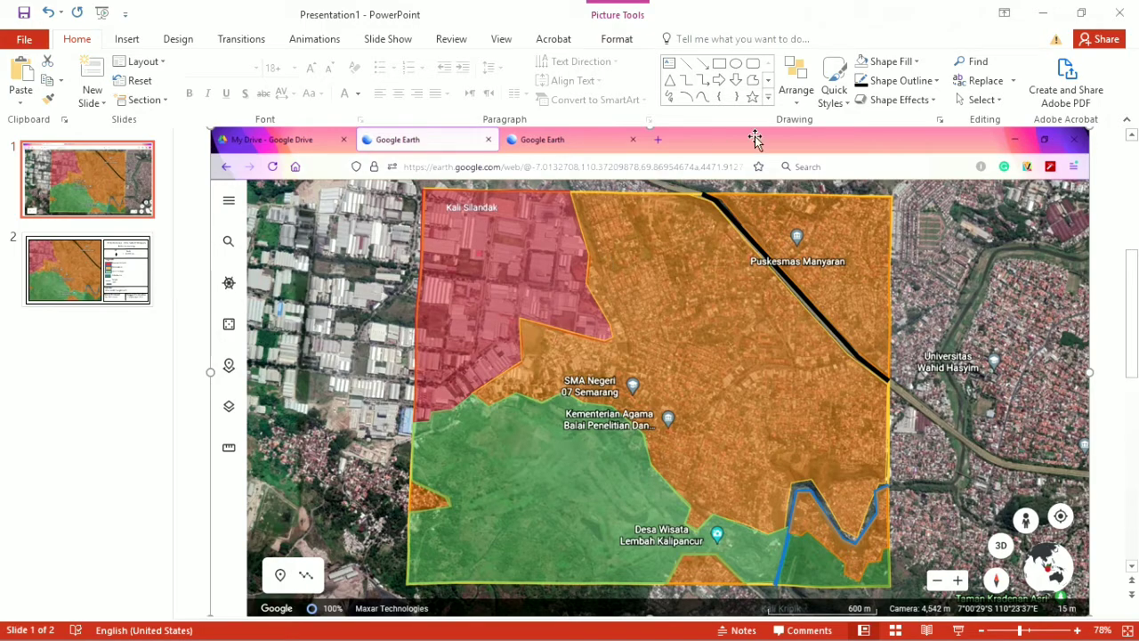
Crop the screenshot to the coloured delineation area, about 6.27" high by 7.53" wide, and move it to the slide's left side
left_click(631, 44)
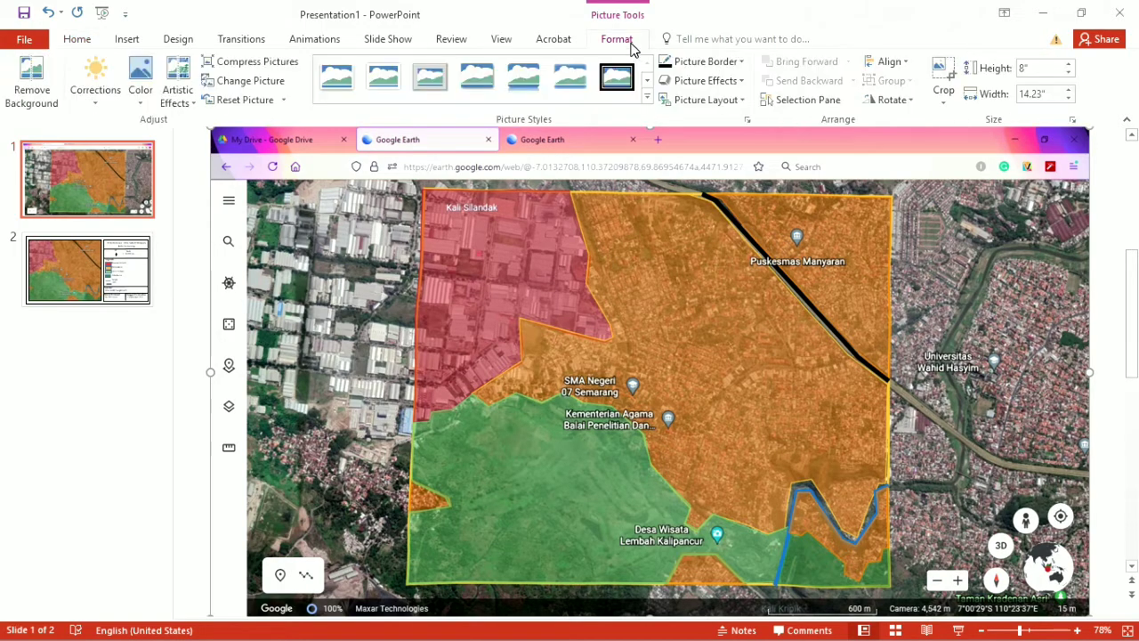
left_click(943, 75)
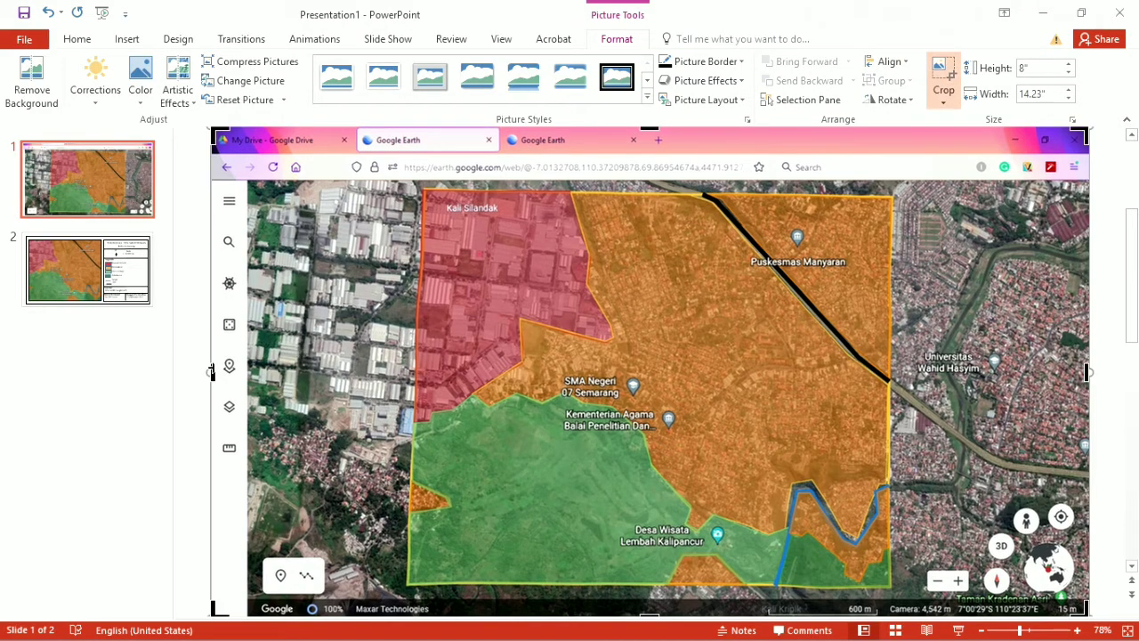
left_click_drag(211, 368, 423, 354)
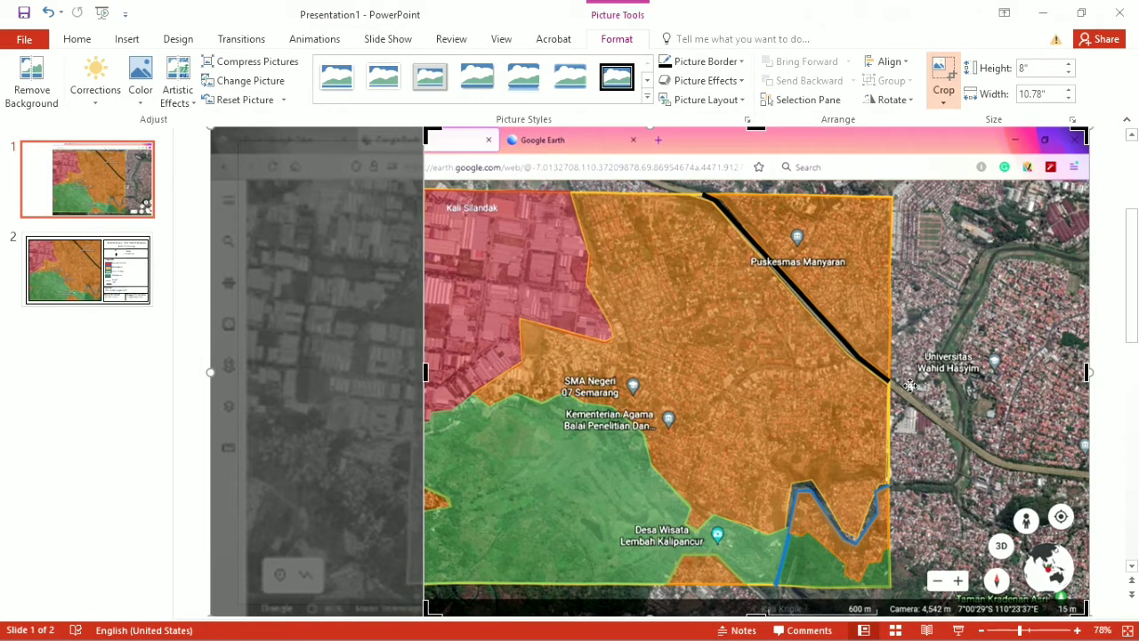
left_click_drag(1084, 371, 889, 367)
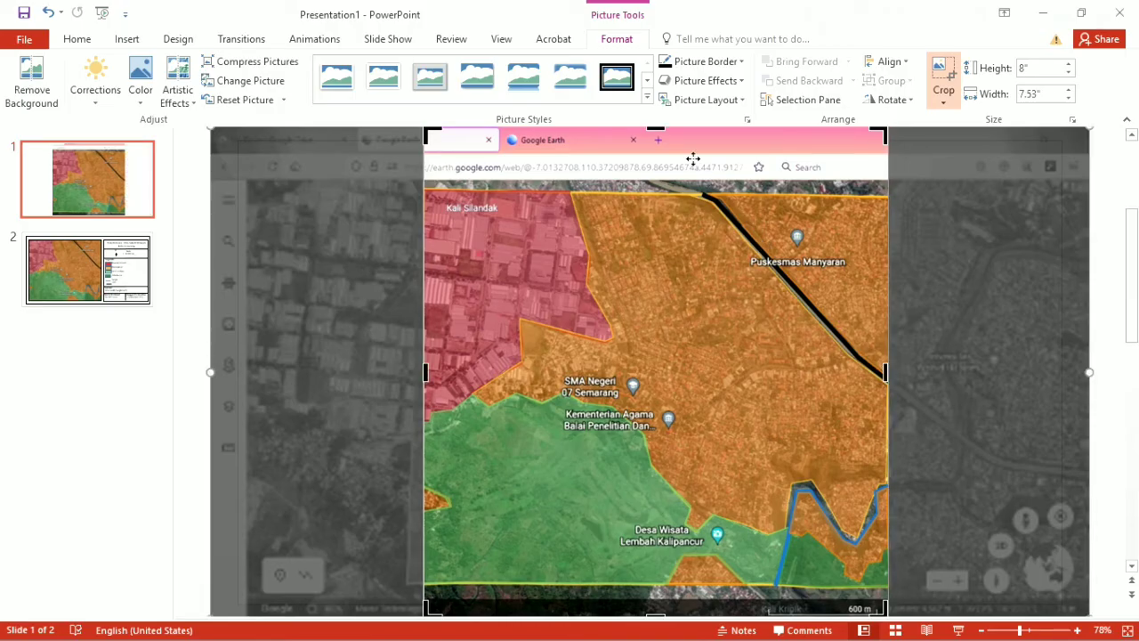
left_click_drag(655, 129, 664, 204)
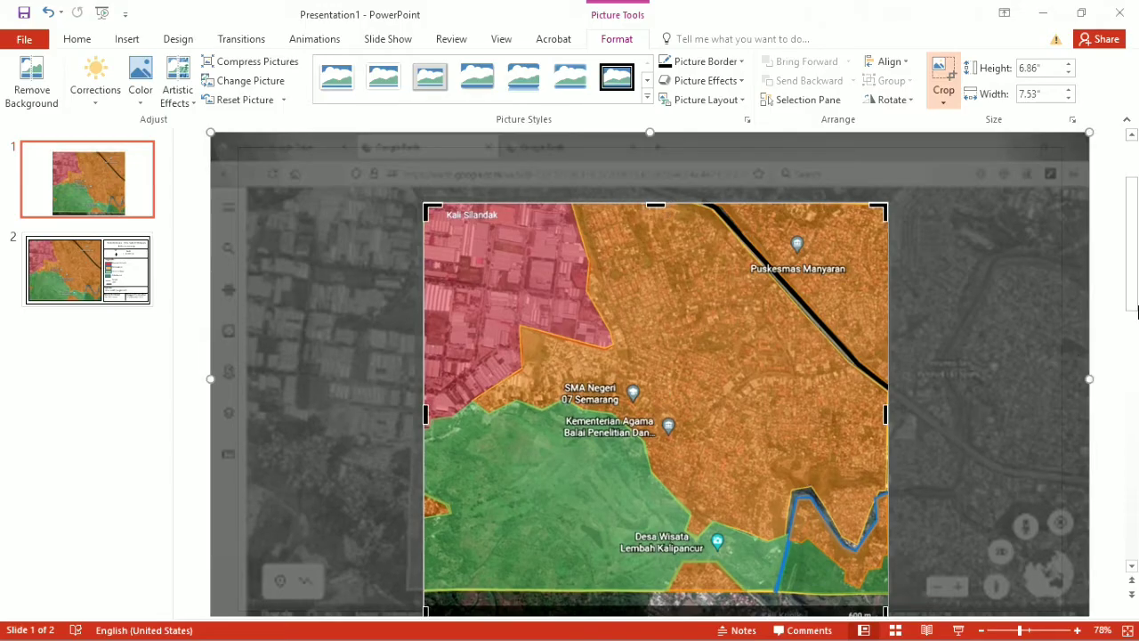
left_click_drag(1132, 290, 1137, 326)
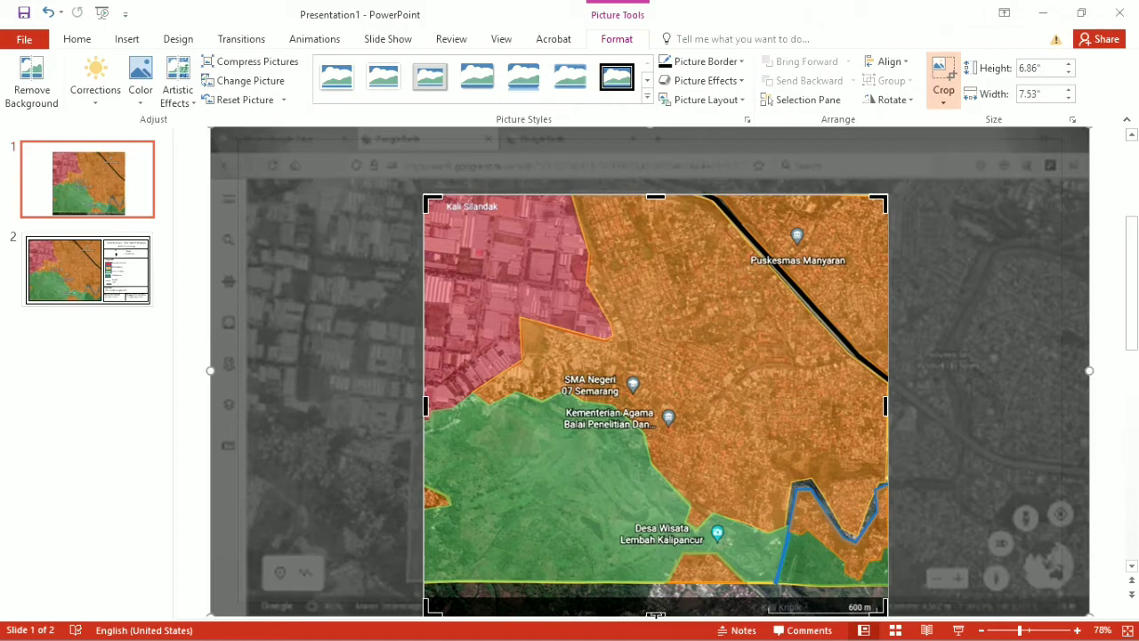
left_click_drag(656, 613, 653, 573)
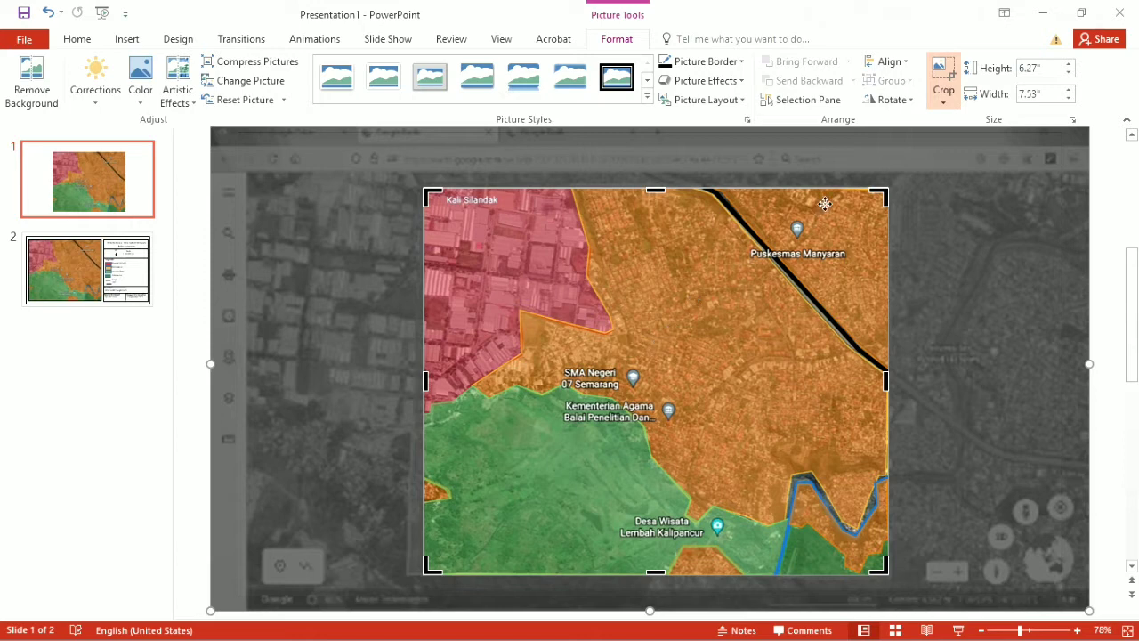
left_click(945, 74)
left_click_drag(668, 356, 524, 335)
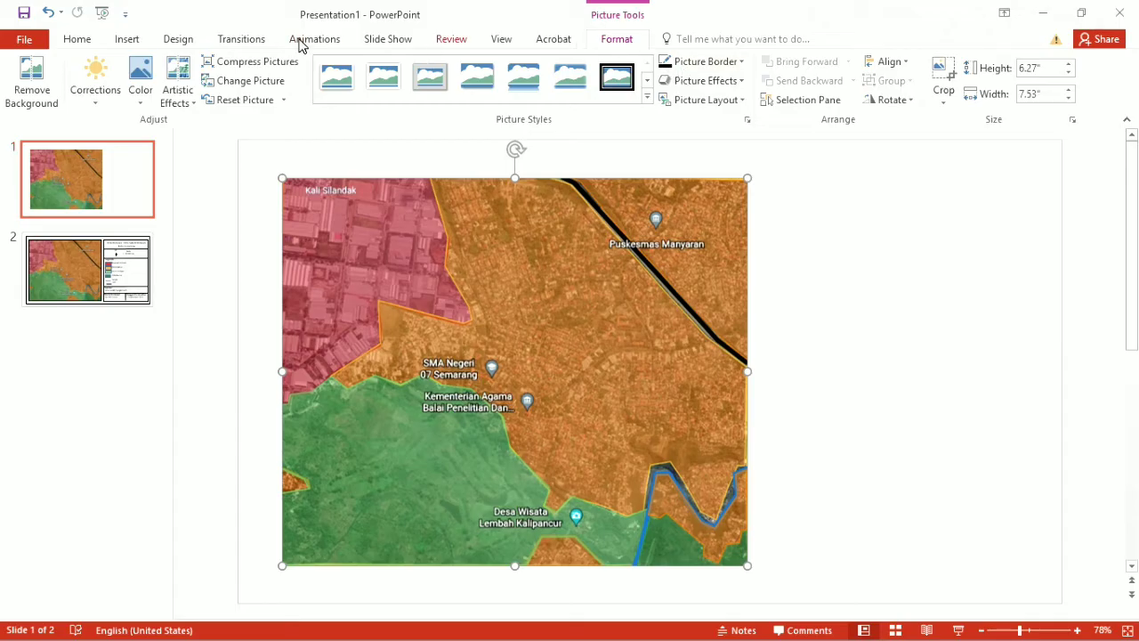
Draw a rectangle about 7.04" high by 12.76" wide around the map picture, nearly filling the slide
left_click(130, 40)
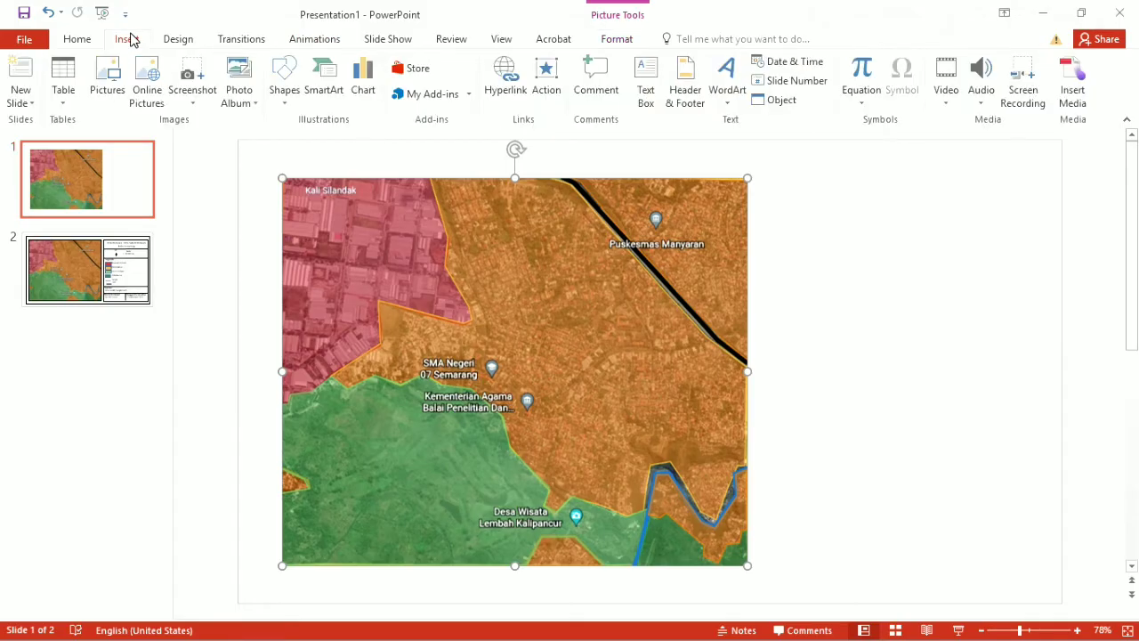
left_click(283, 87)
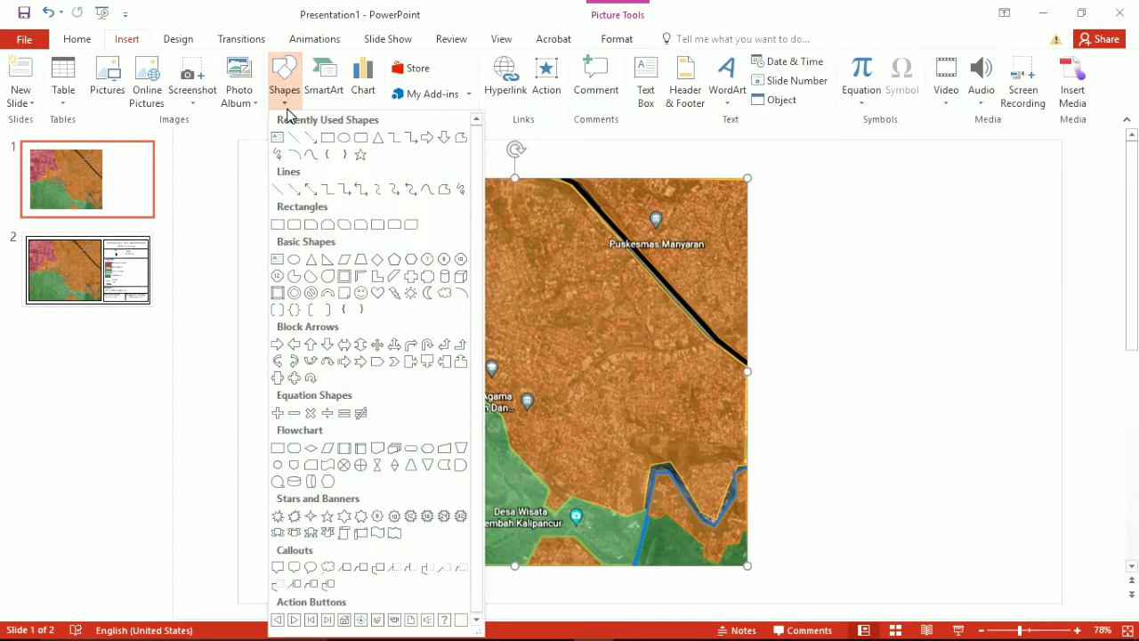
left_click(325, 138)
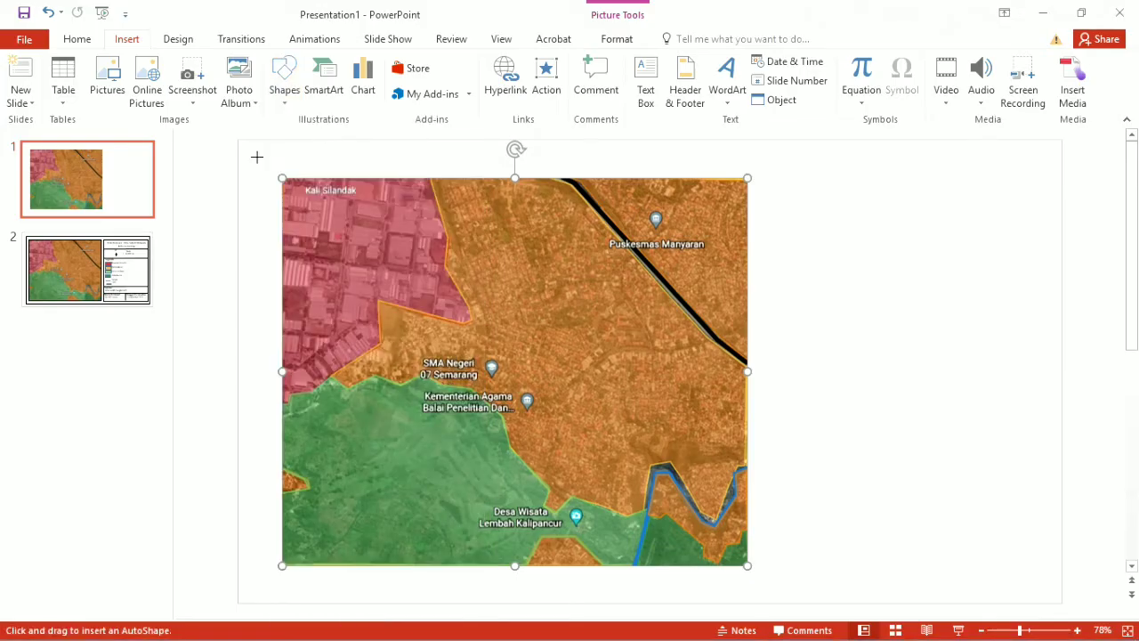
mouse_move(255, 156)
left_mouse_down()
mouse_move(704, 352)
mouse_move(1078, 460)
mouse_move(1035, 486)
mouse_move(1041, 597)
left_mouse_up()
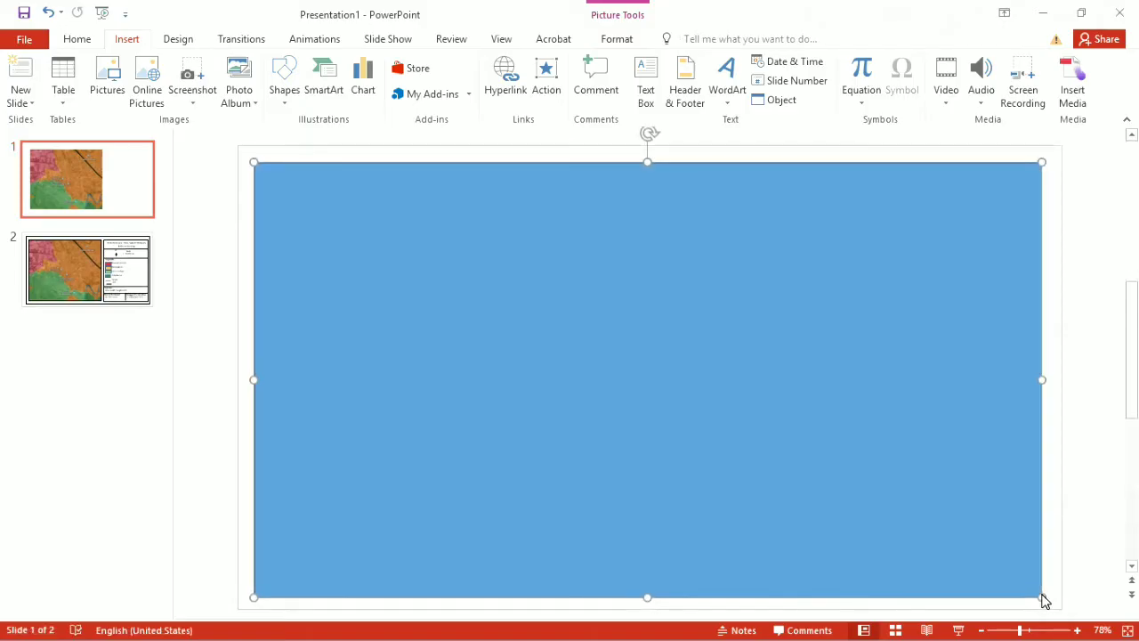
Give the large rectangle no fill and a black outline with a weight of 2¼ pt
right_click(897, 451)
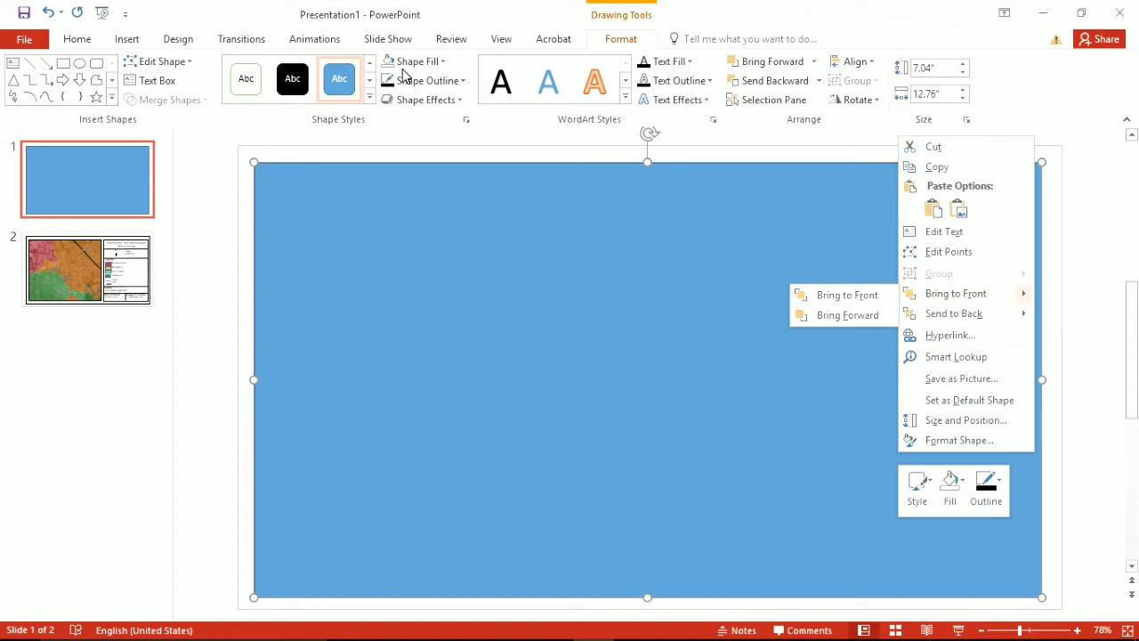
left_click(432, 62)
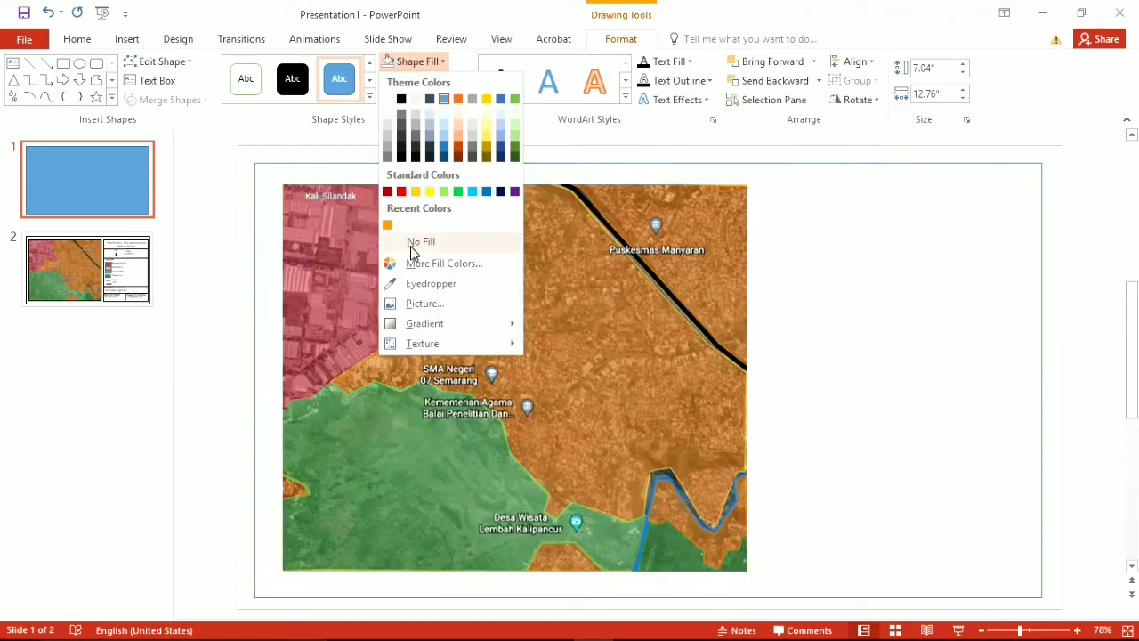
left_click(413, 246)
left_click(427, 82)
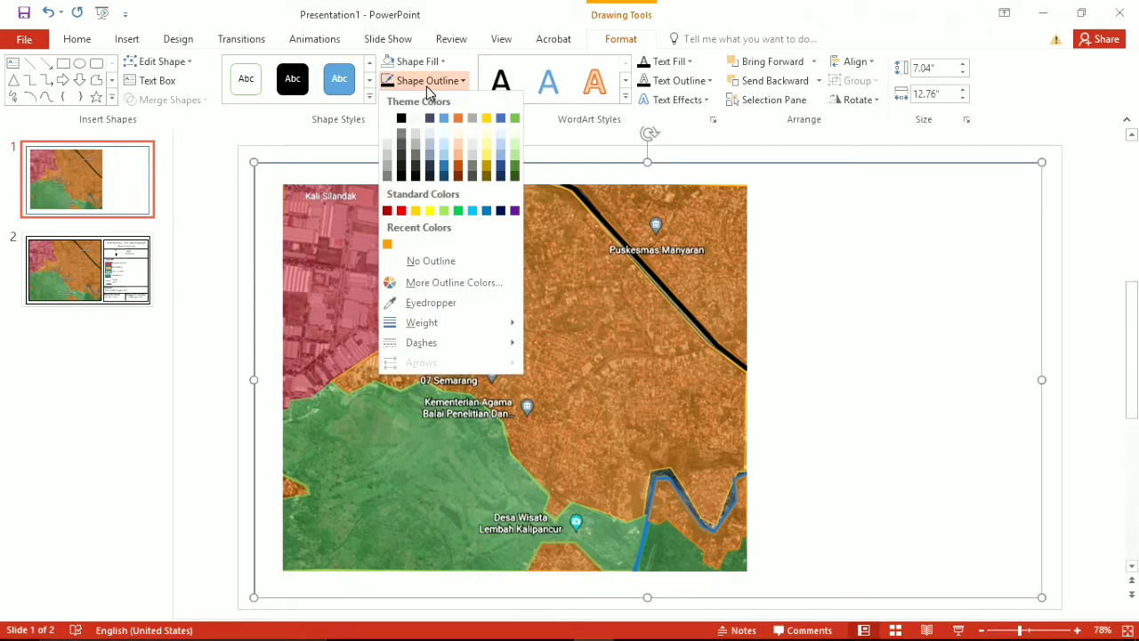
left_click(402, 119)
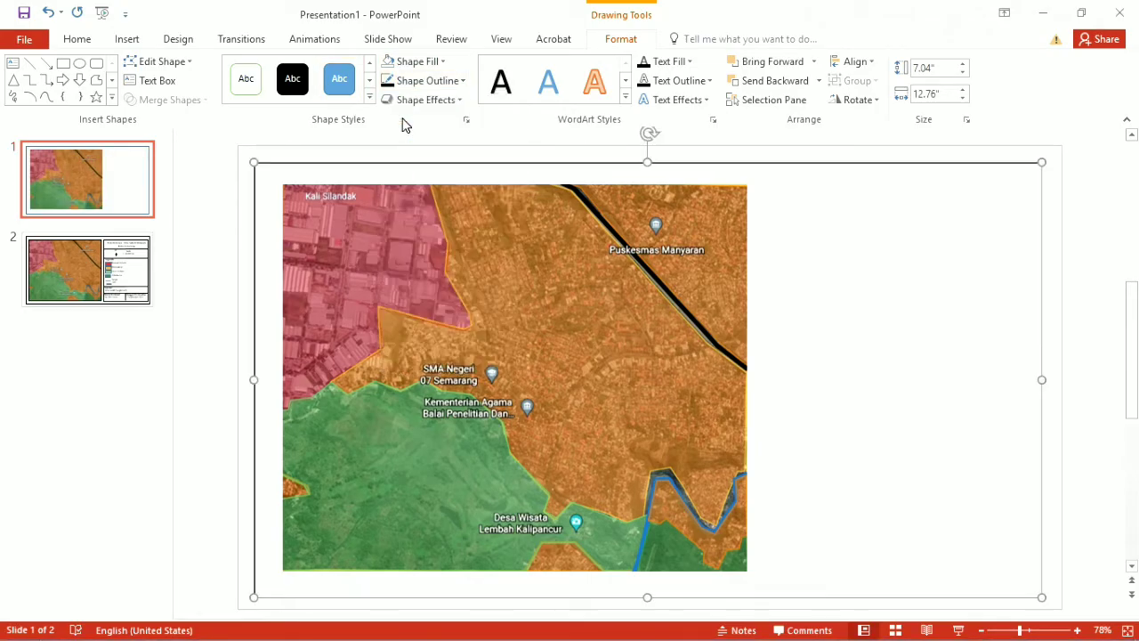
left_click(429, 81)
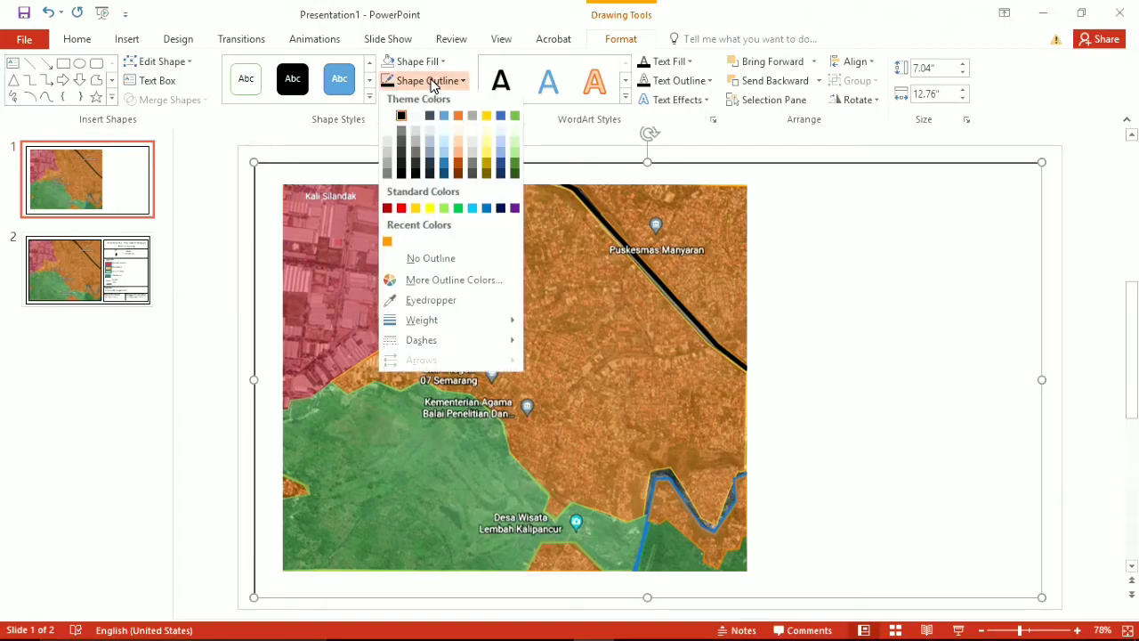
mouse_move(432, 327)
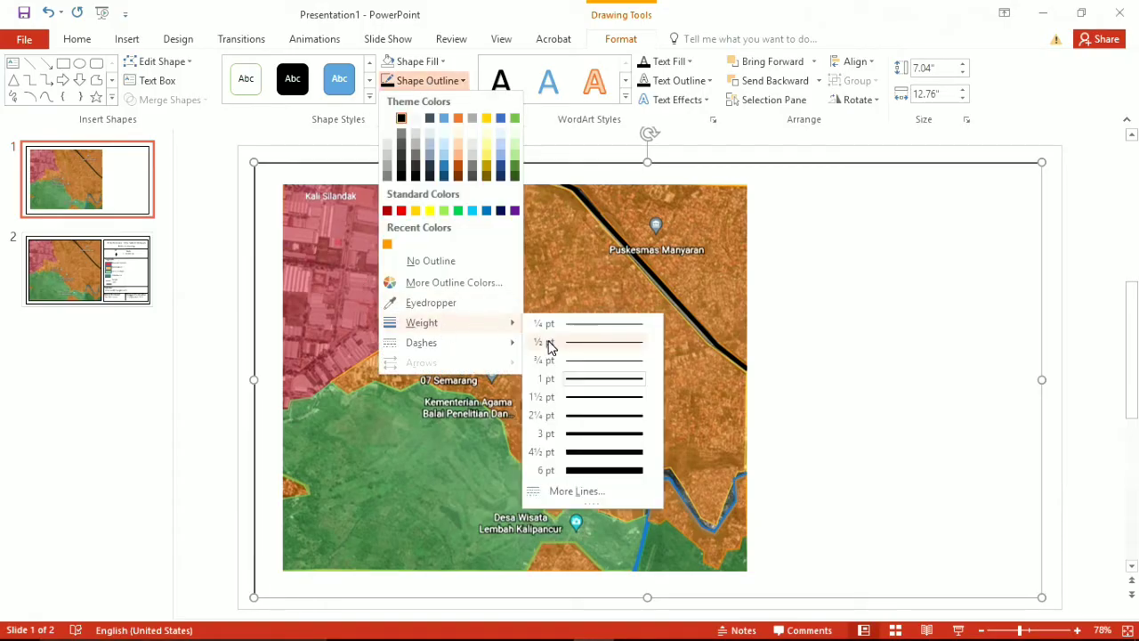
left_click(574, 416)
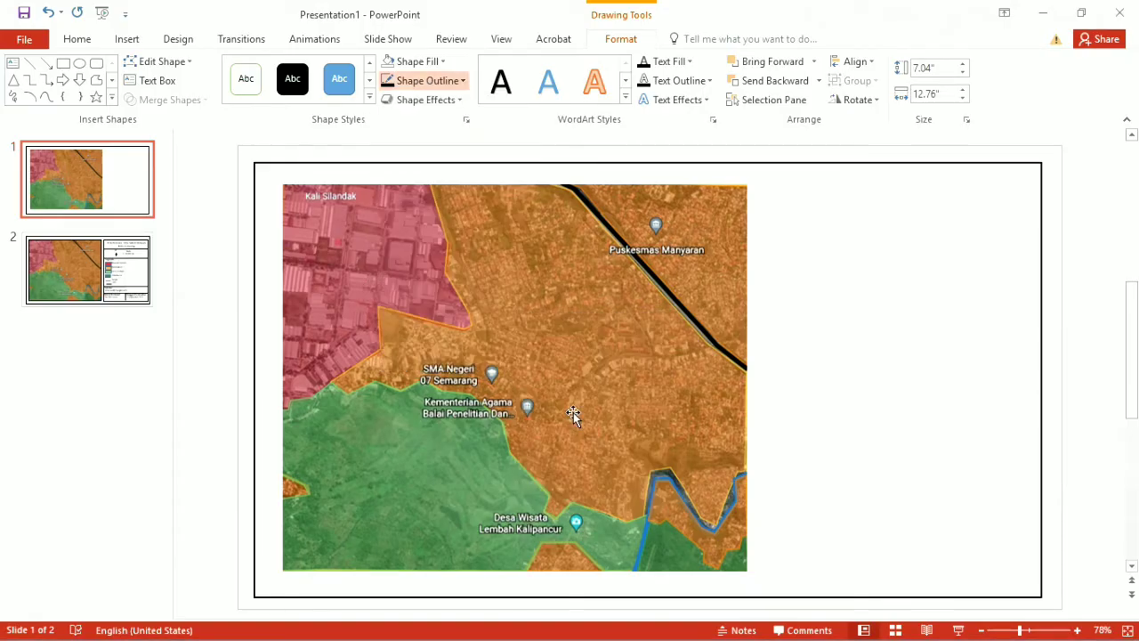
Draw a second rectangle about 6.26" high by 4.23" wide in the empty space to the right of the map picture
left_click(382, 283)
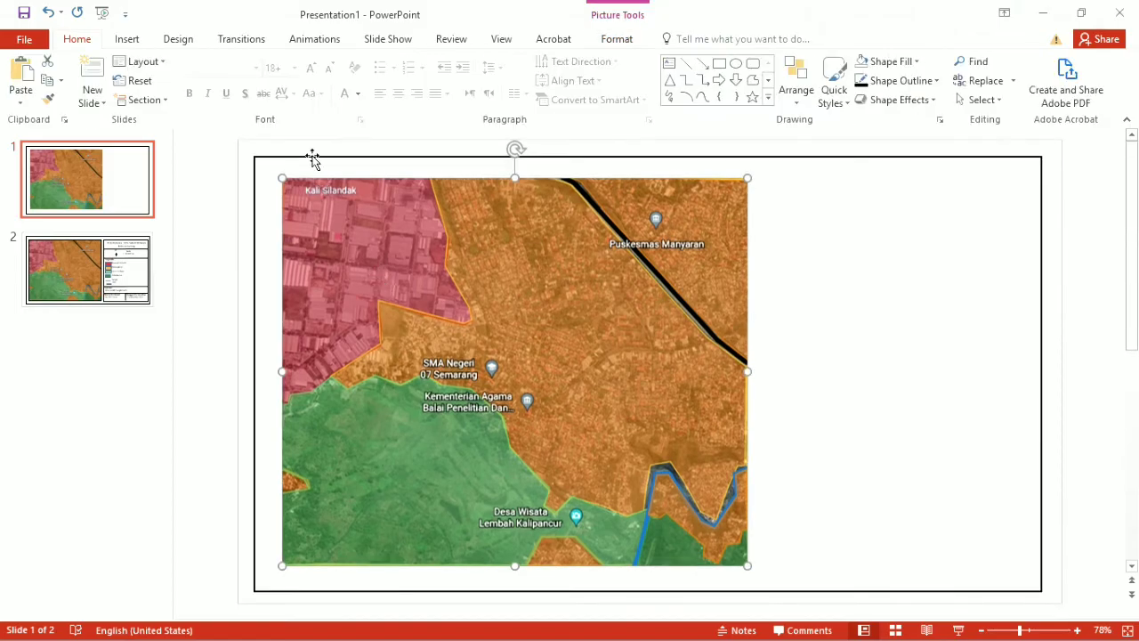
left_click(138, 40)
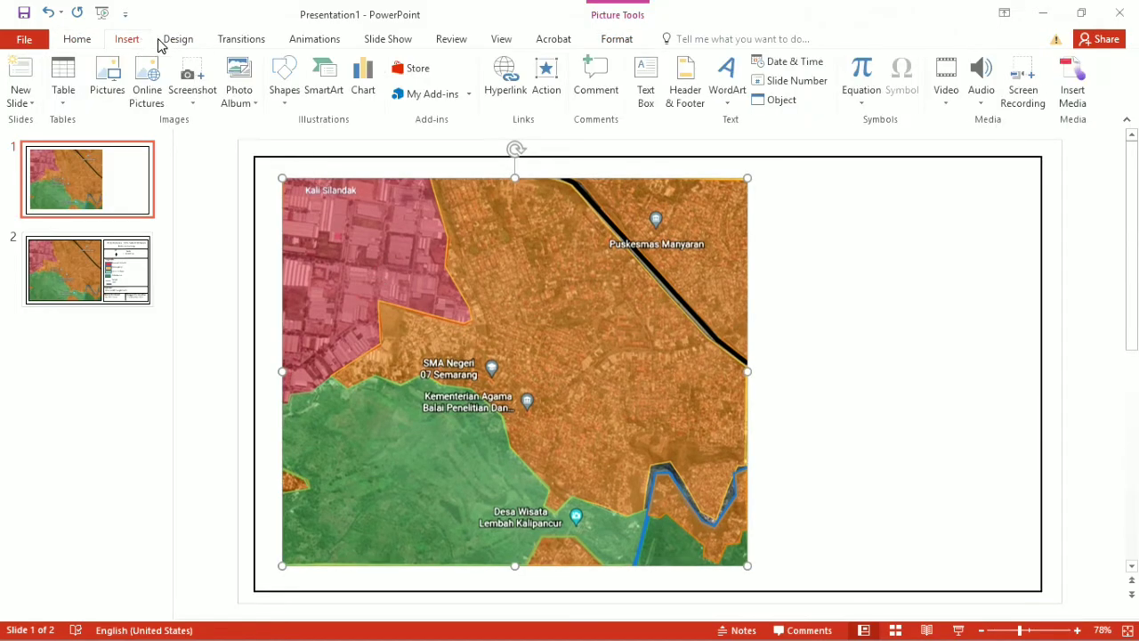
left_click(285, 84)
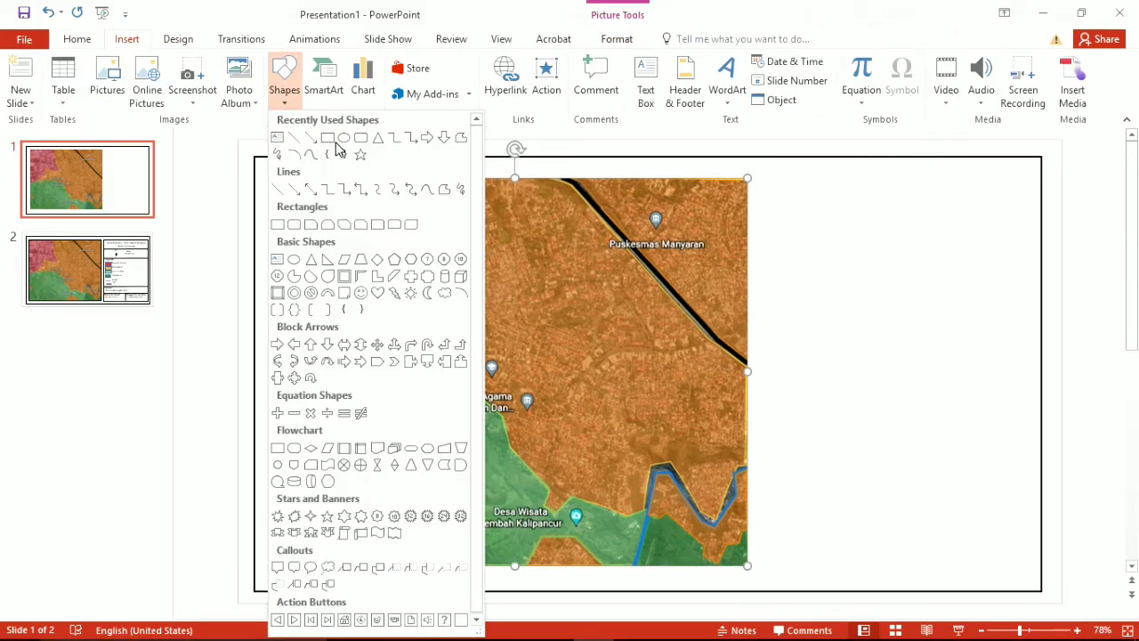
left_click(328, 138)
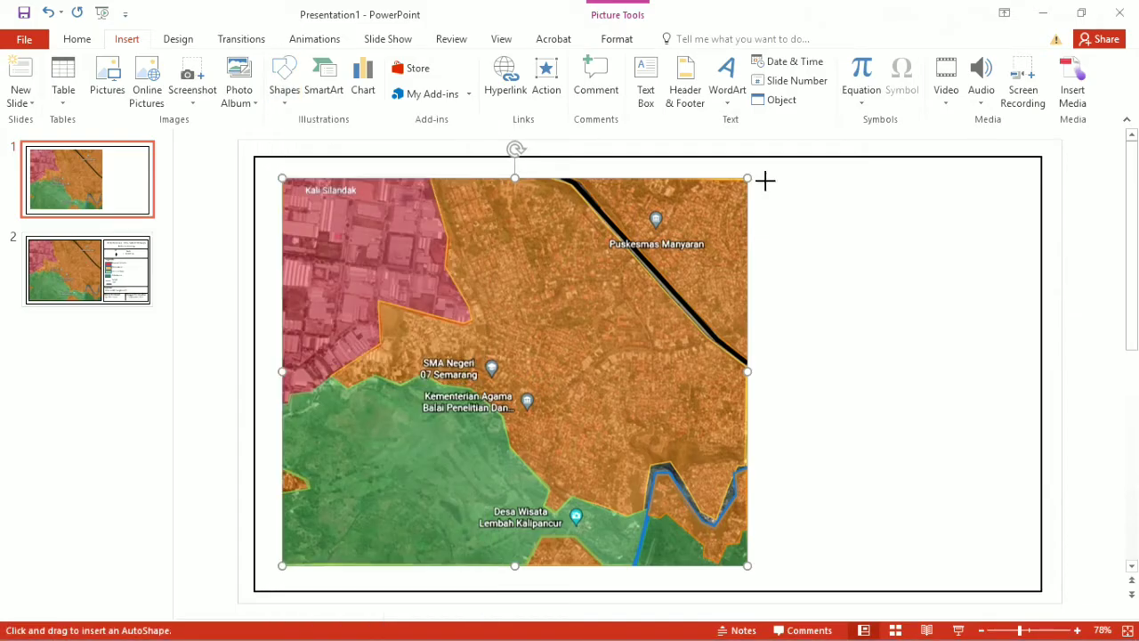
mouse_move(765, 180)
left_mouse_down()
mouse_move(957, 288)
mouse_move(992, 359)
mouse_move(1026, 567)
left_mouse_up()
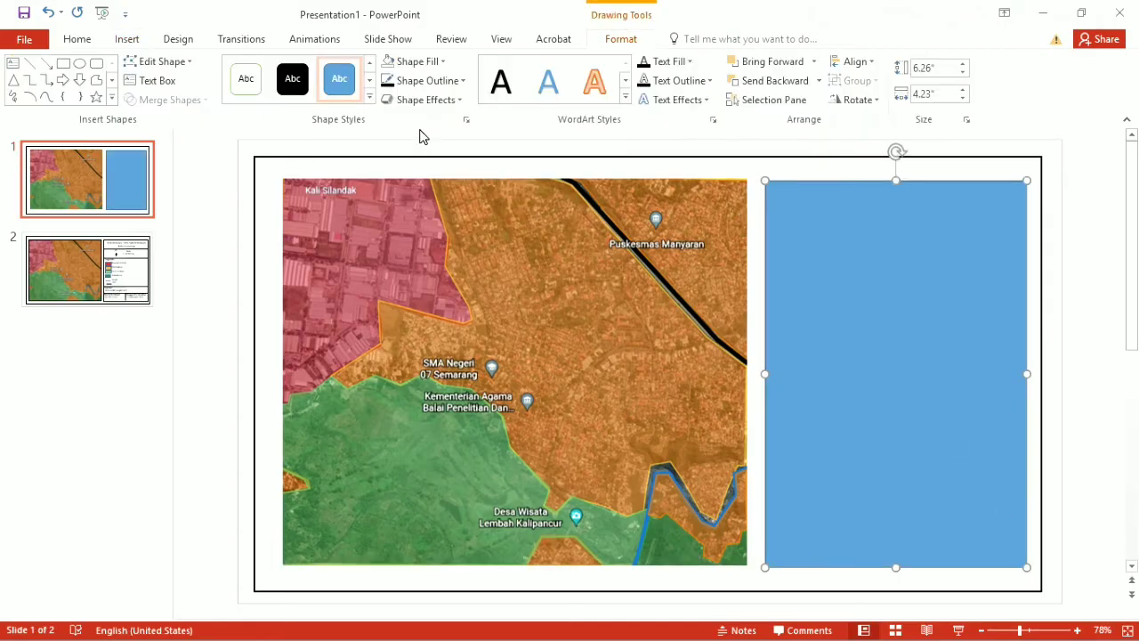
Remove the fill of the rectangle beside the map and set its outline to black, 2¼ pt
left_click(424, 62)
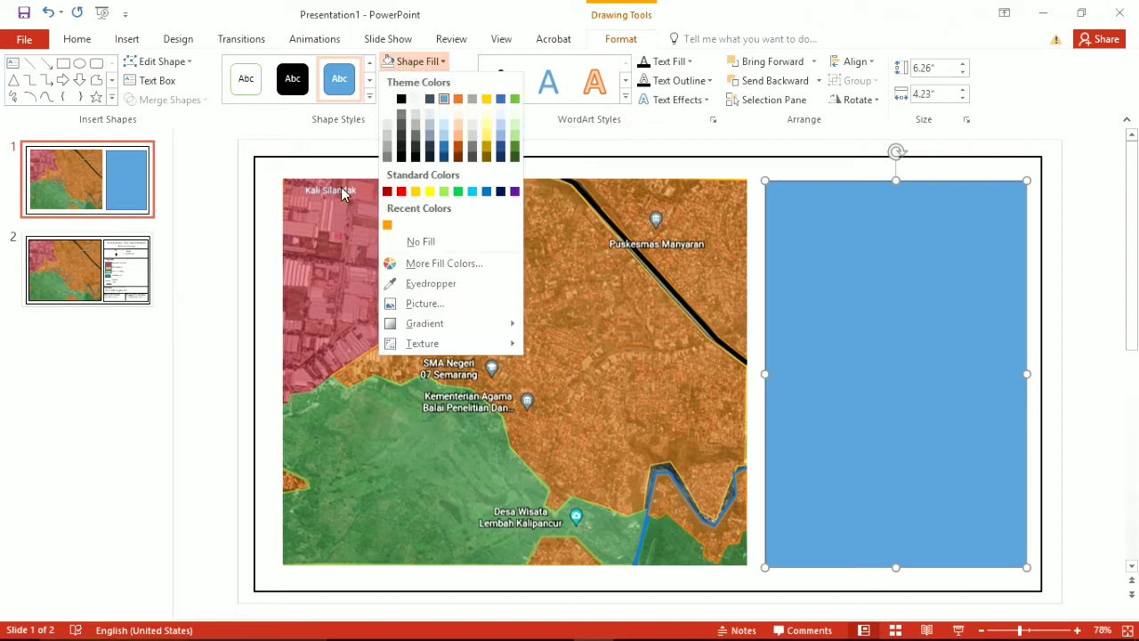
left_click(411, 242)
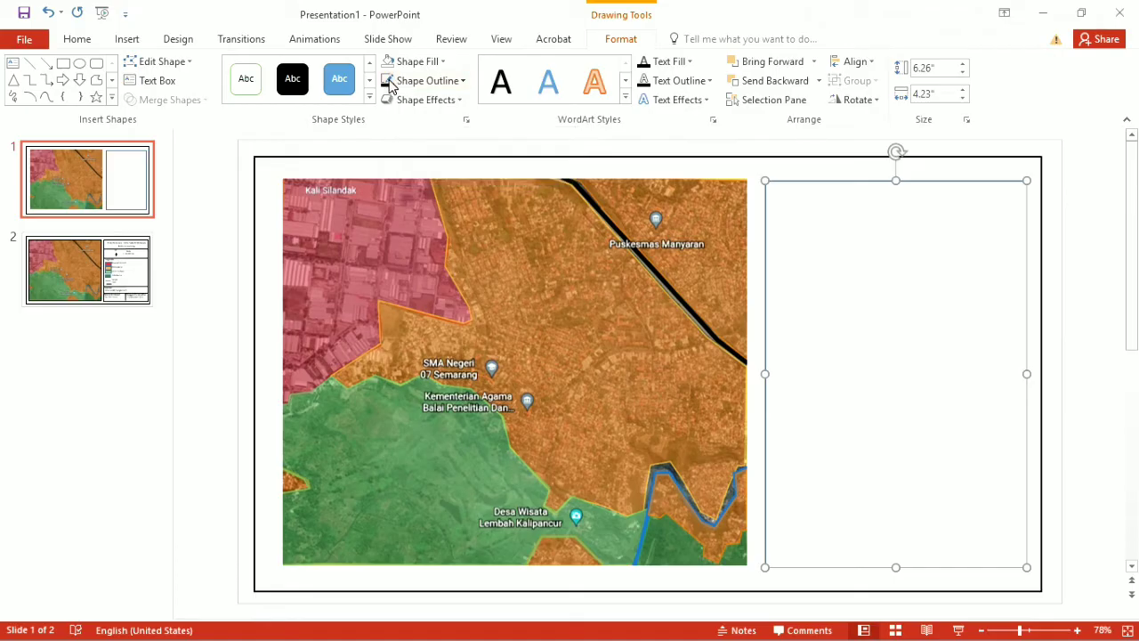
left_click(433, 83)
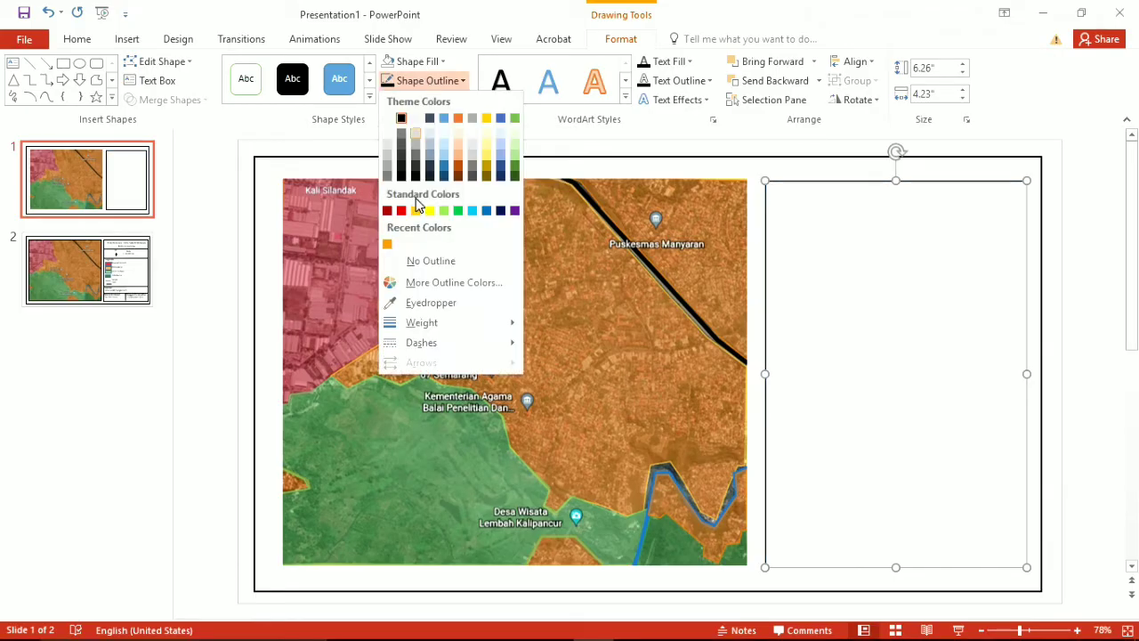
mouse_move(475, 324)
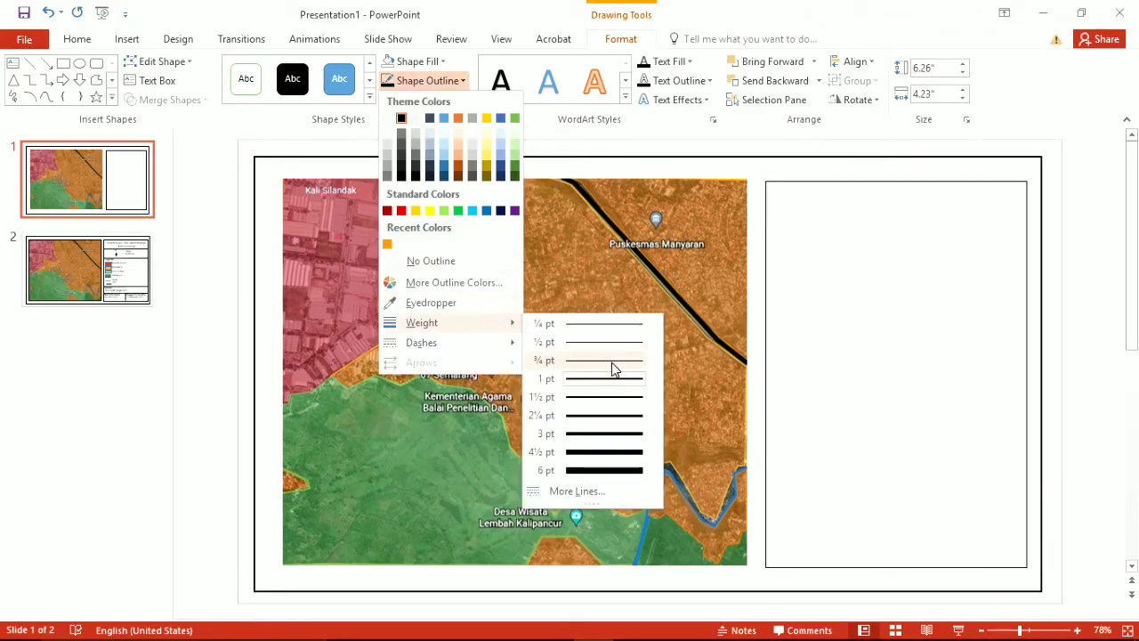
left_click(606, 414)
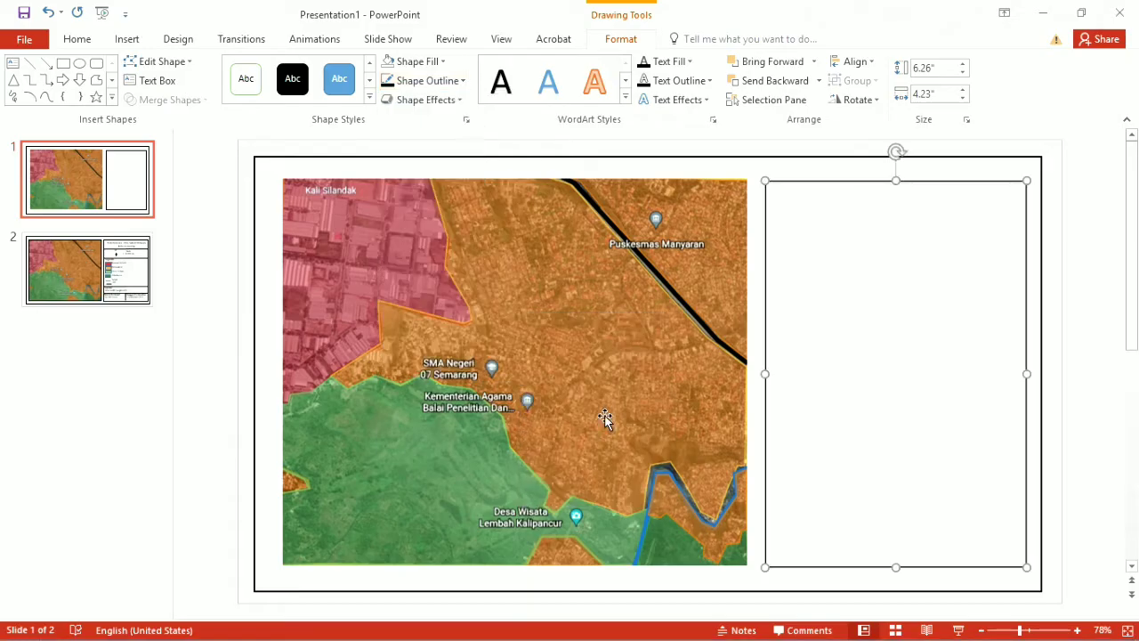
Give the map picture a black border with a weight of 2¼ pt
left_click(467, 324)
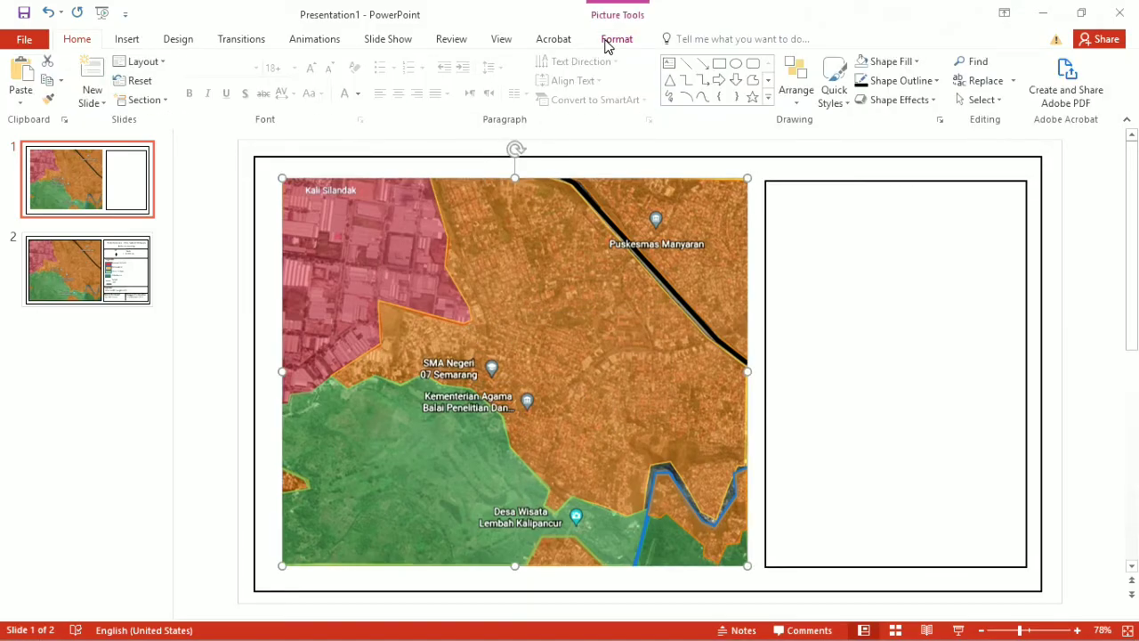
left_click(614, 40)
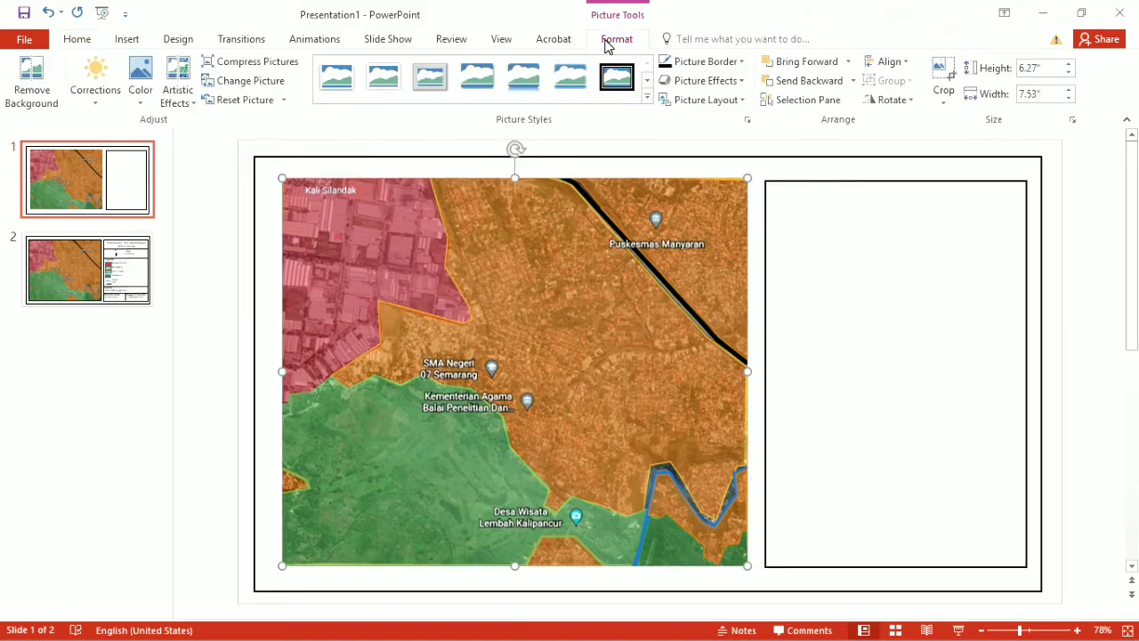
left_click(713, 64)
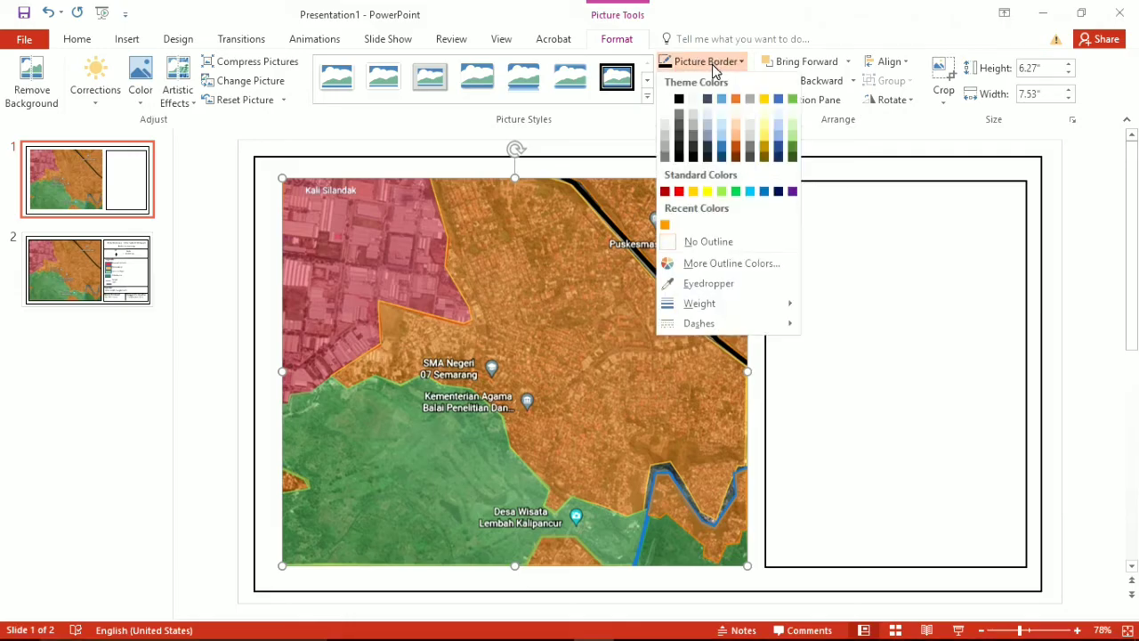
left_click(682, 105)
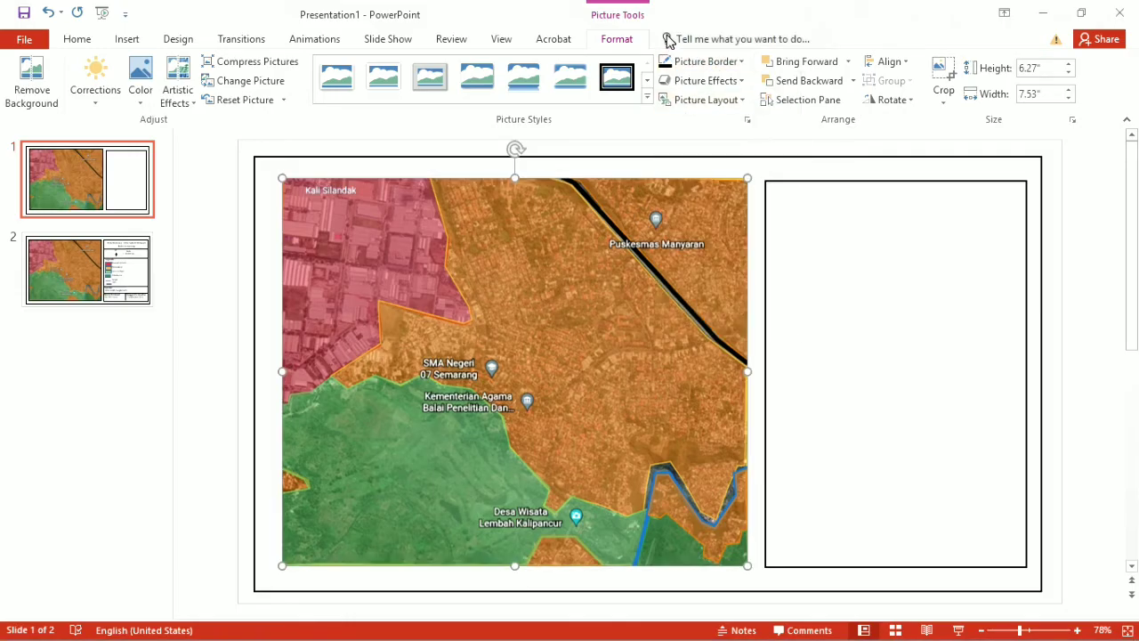
left_click(706, 62)
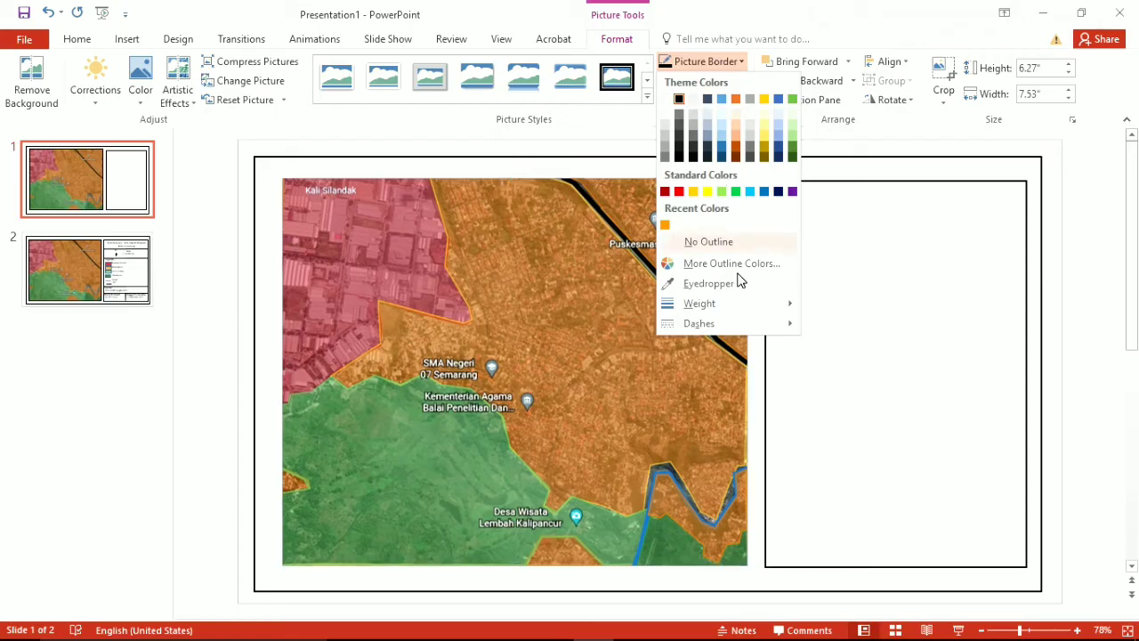
mouse_move(745, 306)
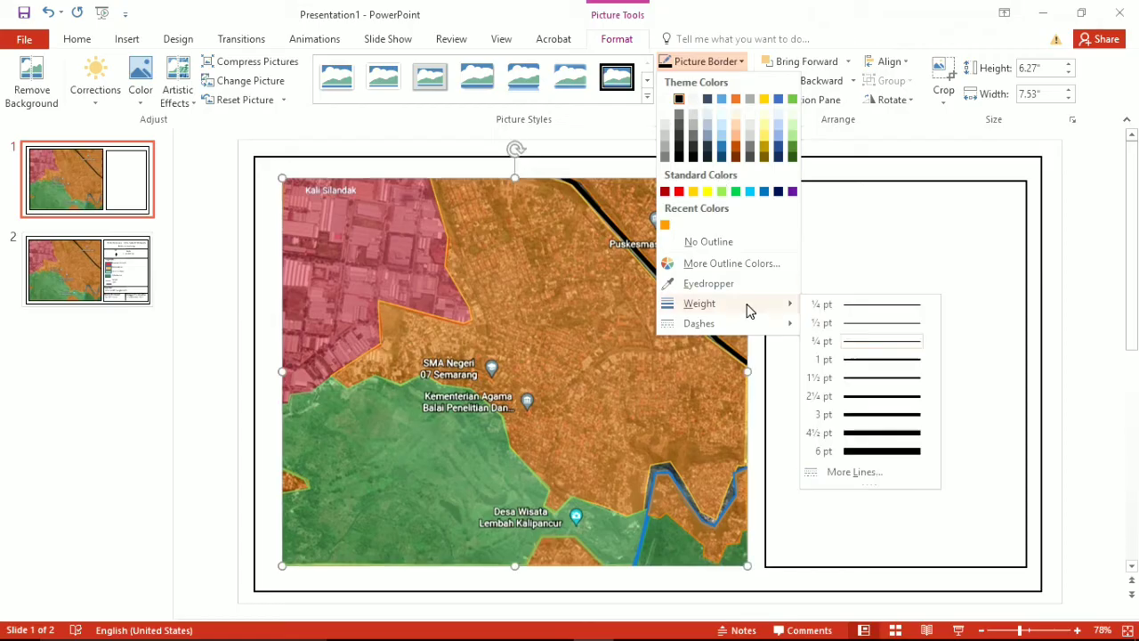
left_click(869, 397)
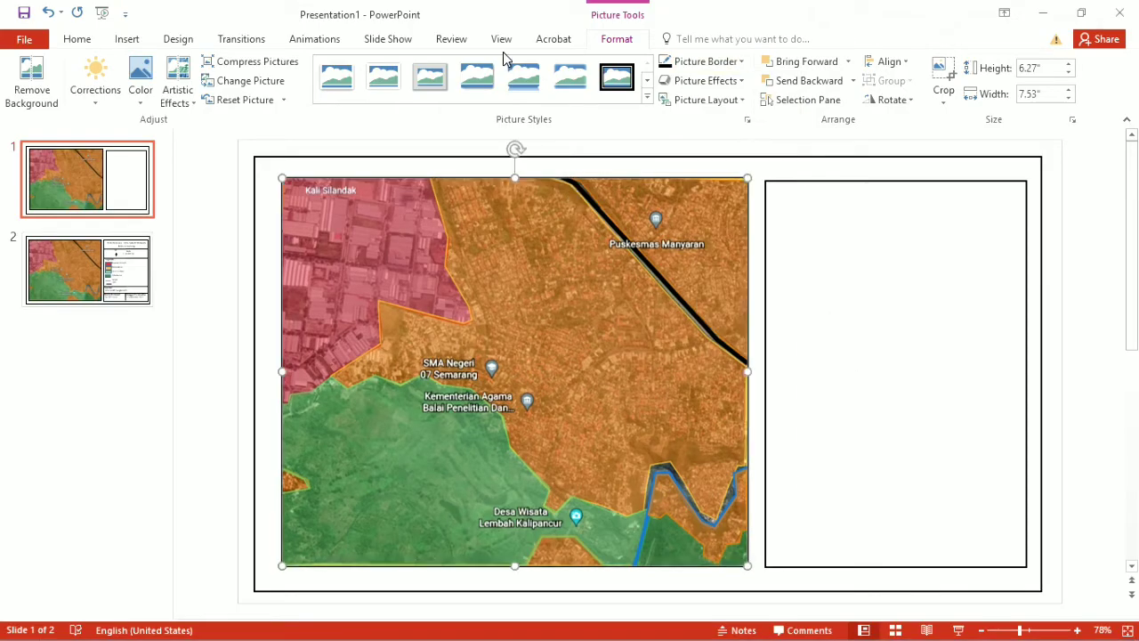
left_click(78, 41)
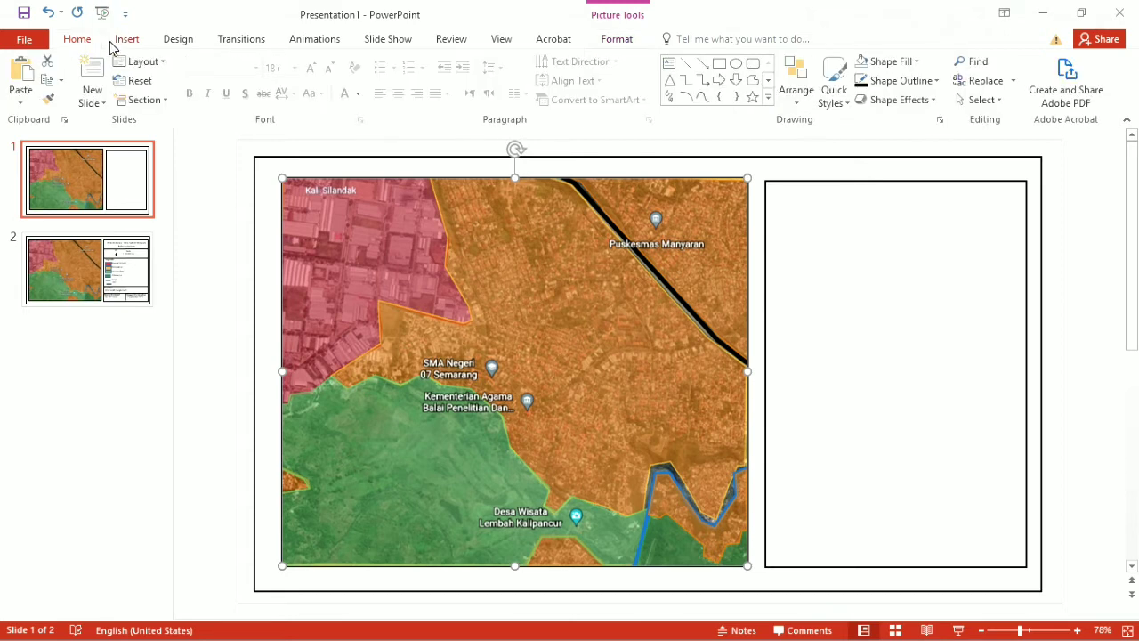
left_click(668, 64)
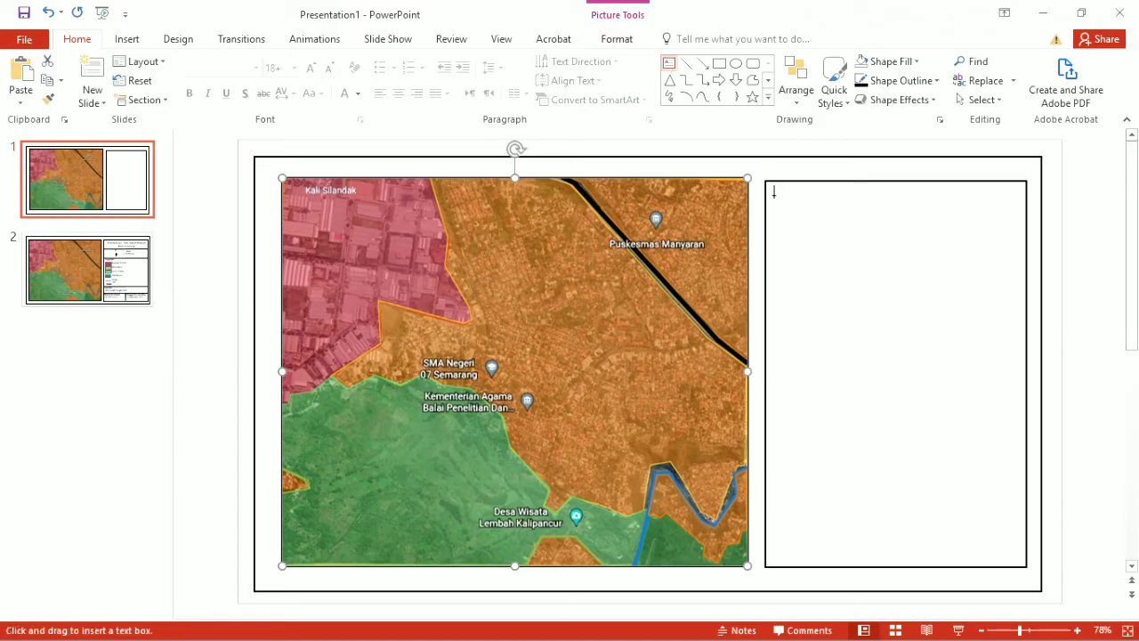
left_click_drag(772, 192, 773, 194)
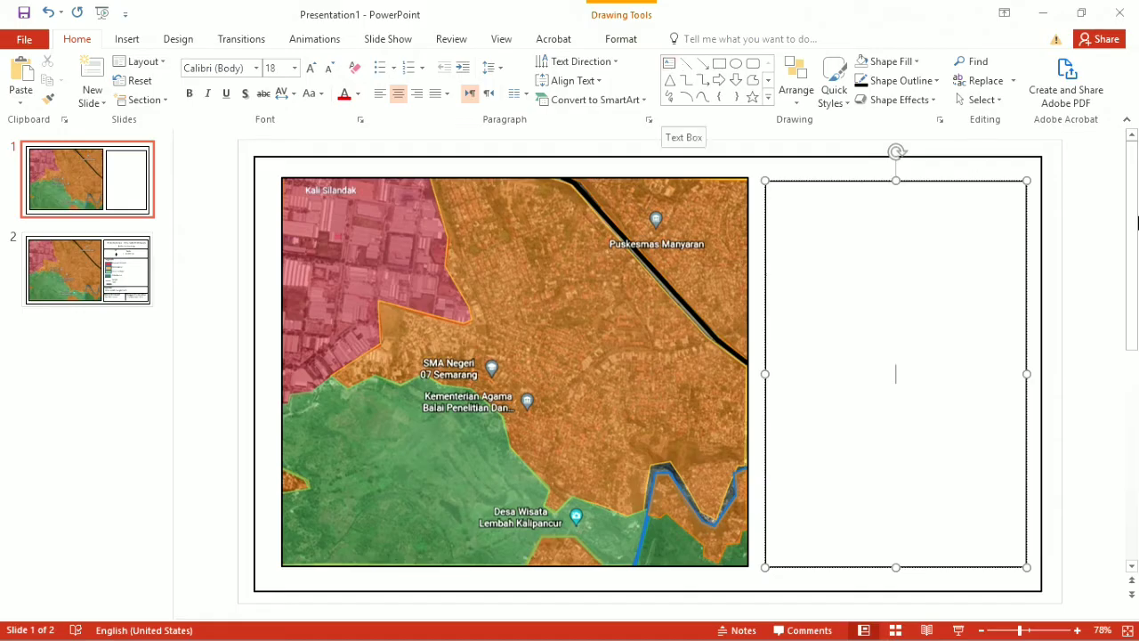
left_click(1111, 237)
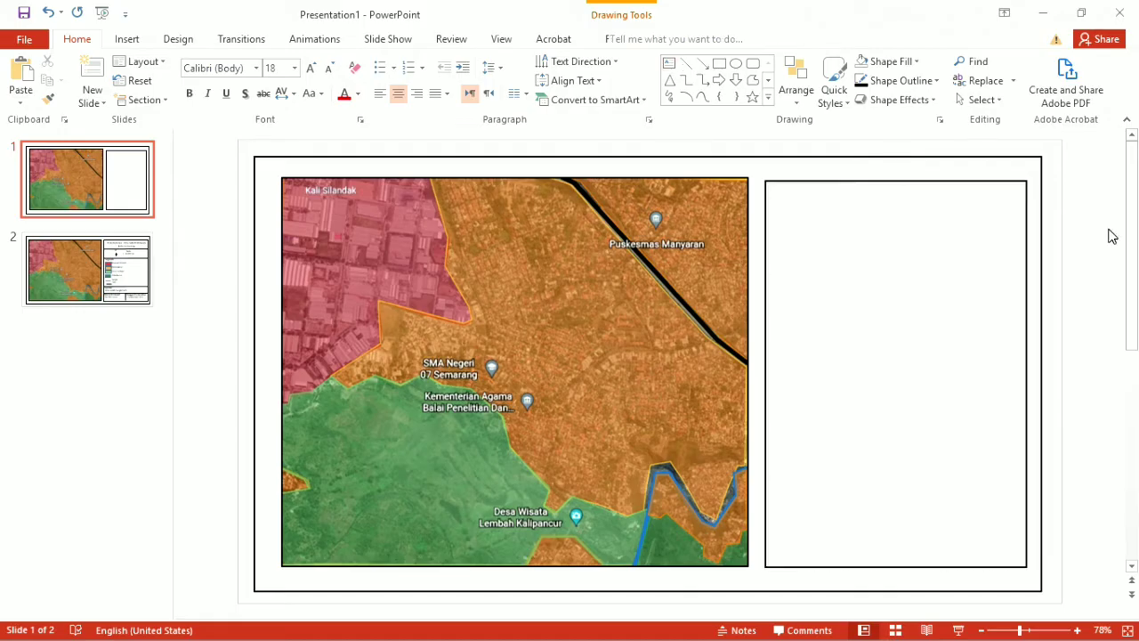
Insert a text box in the empty frame beside the map reading "Peta Deliniasi Citra Google Earth Wilayah Kota Semarang"
left_click(668, 62)
left_click(847, 265)
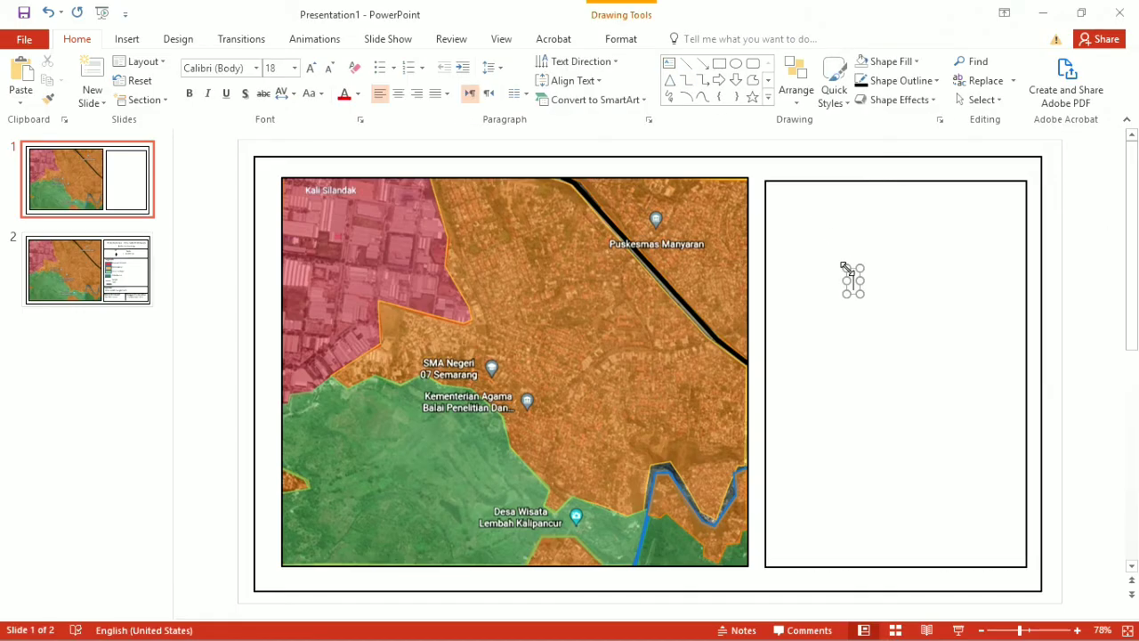
type("Delin")
key("BackSpace")
key("BackSpace")
key("BackSpace")
key("BackSpace")
key("BackSpace")
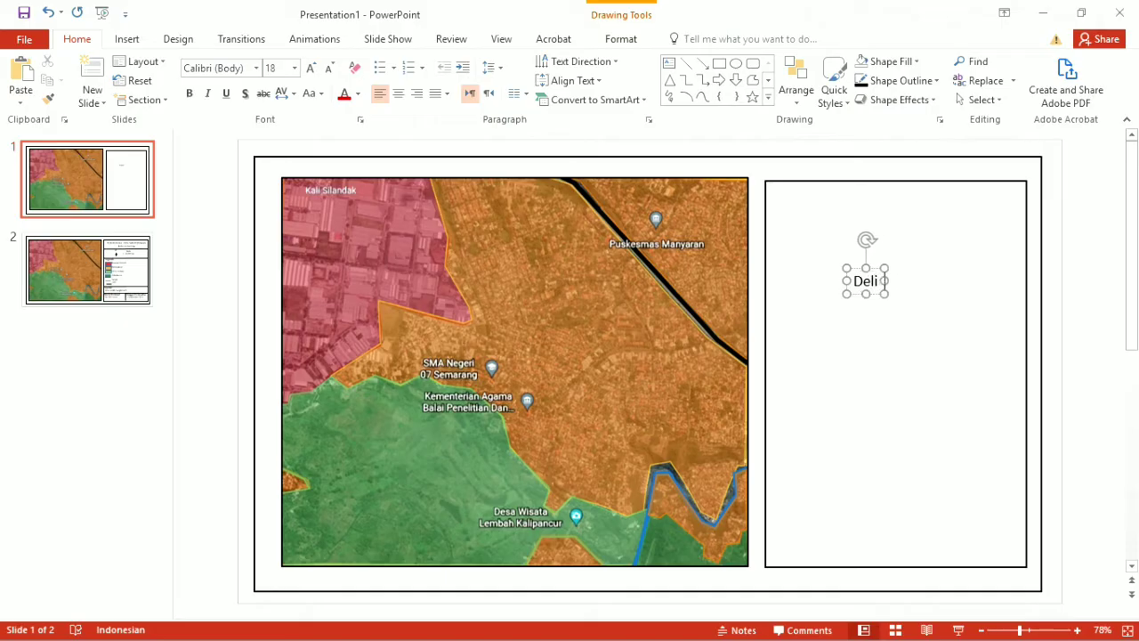
type("Peta Delinias")
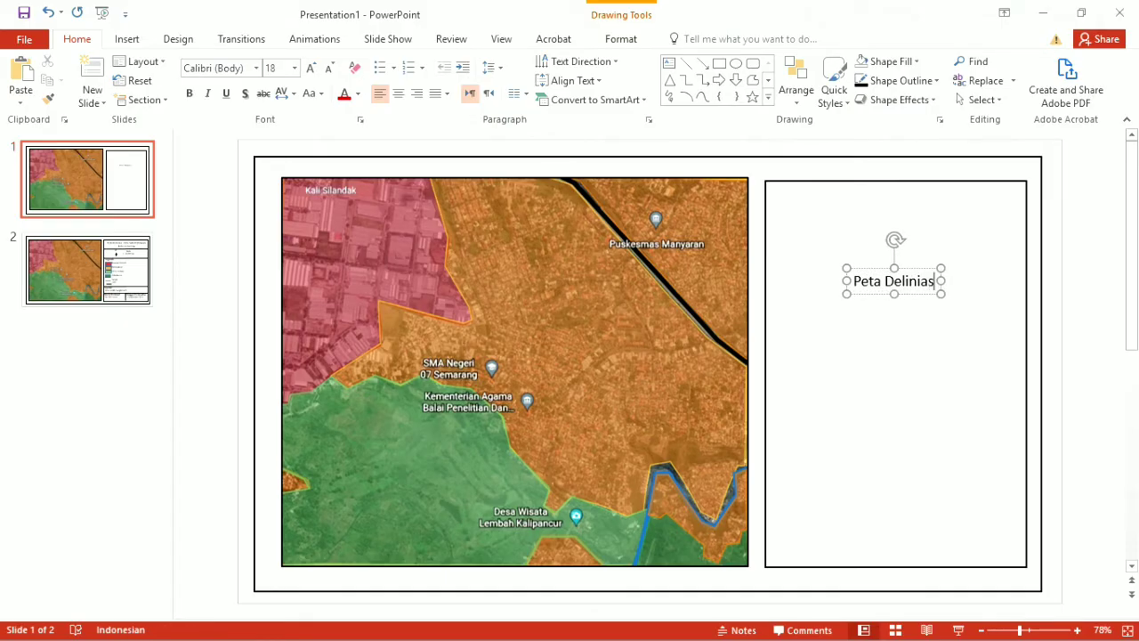
type("i Citra Google ")
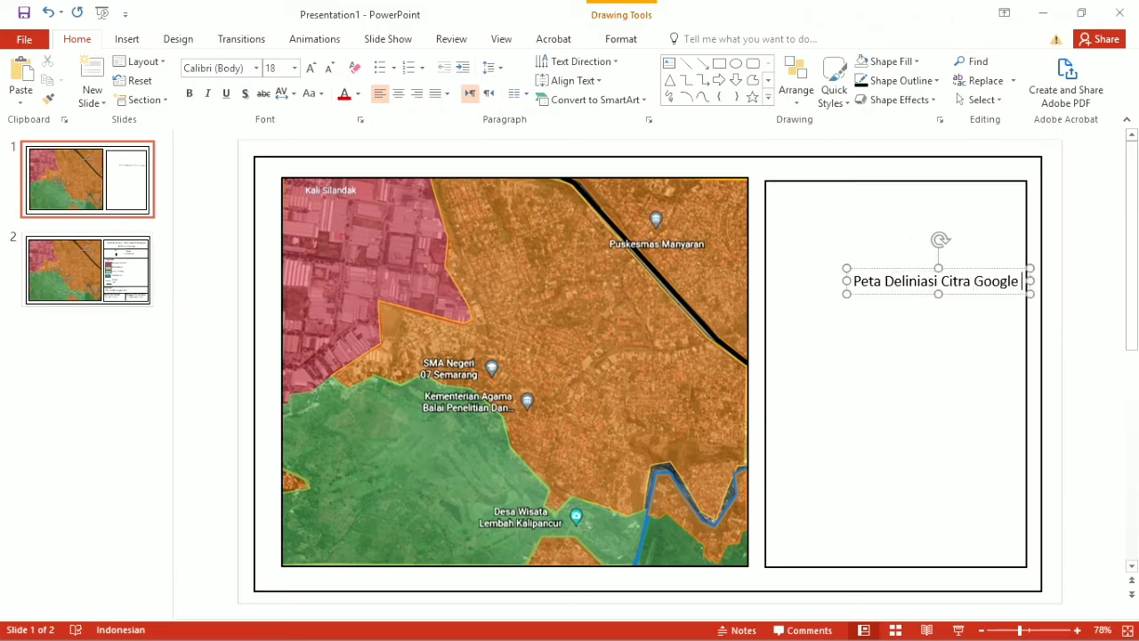
type("Earth ")
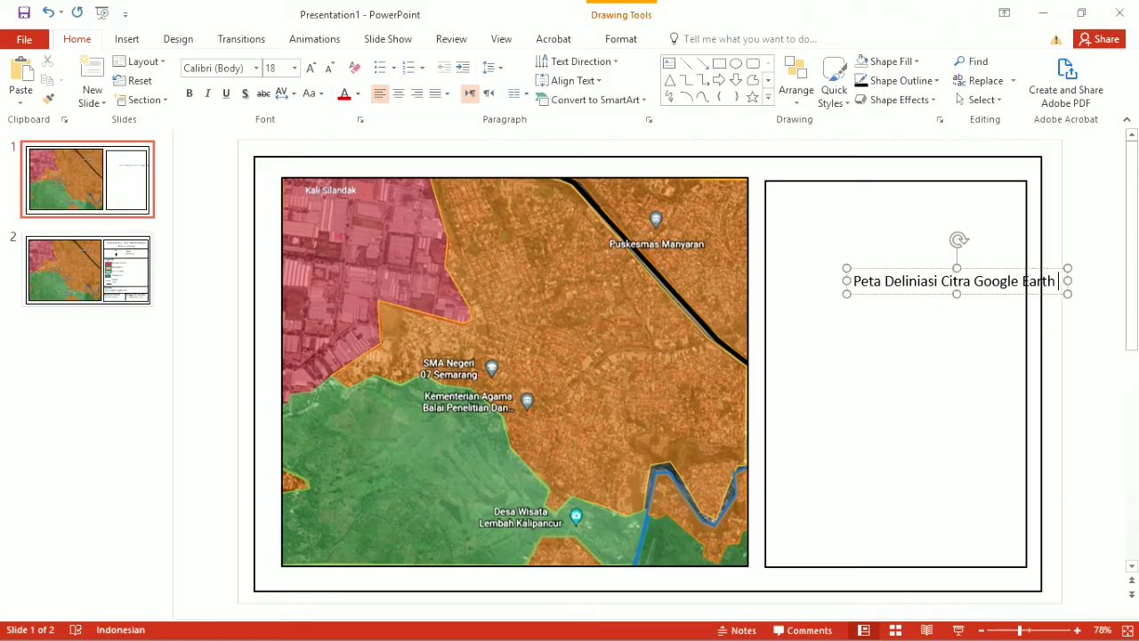
type("Wilayah")
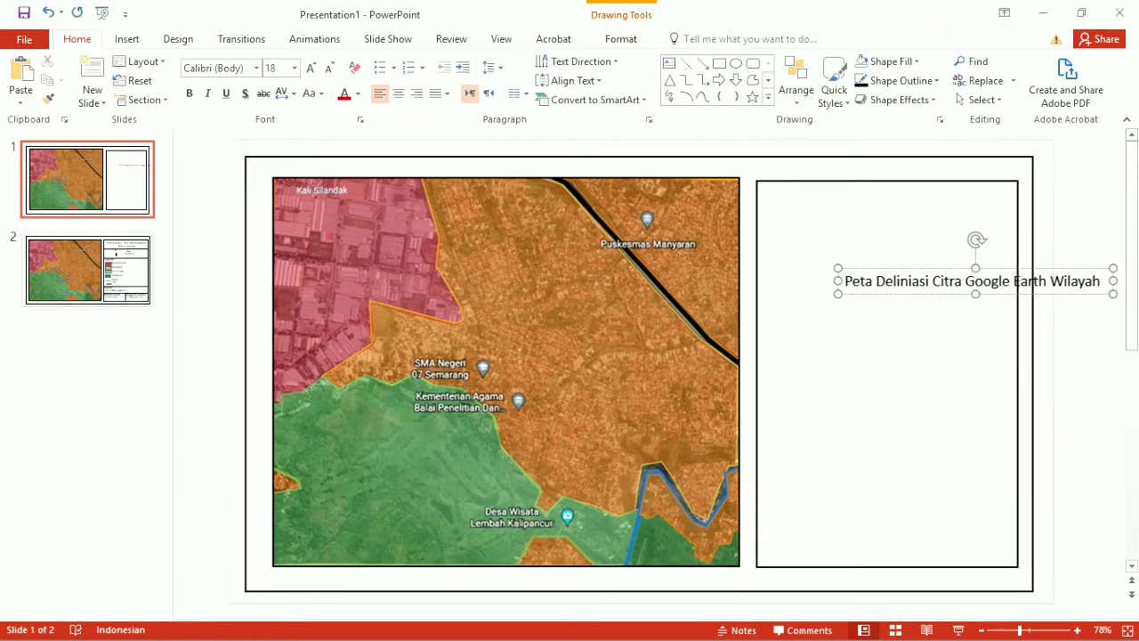
type(" oKota Se")
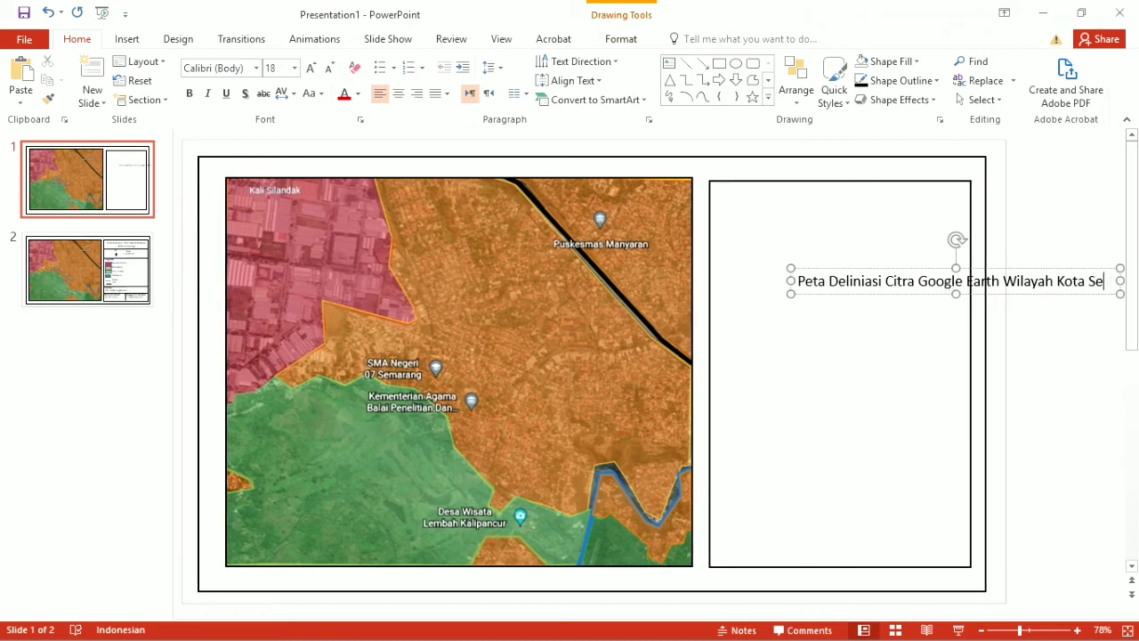
type("amarang")
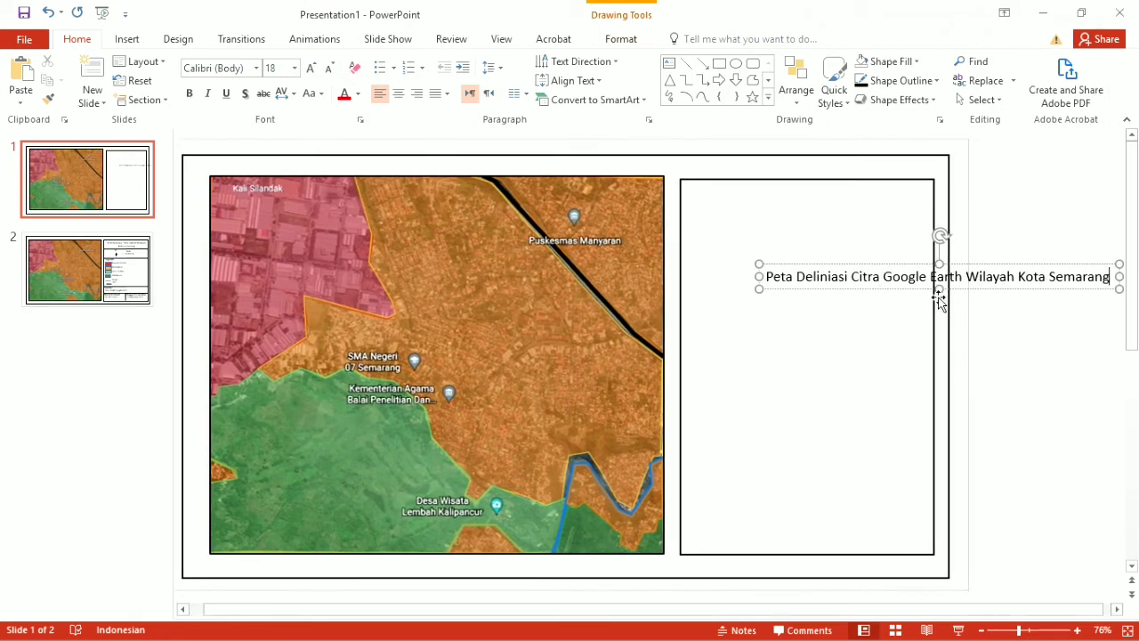
Move the title to the top of the empty frame, narrow its box to fit inside on two lines, and center the text
left_click_drag(829, 264, 753, 186)
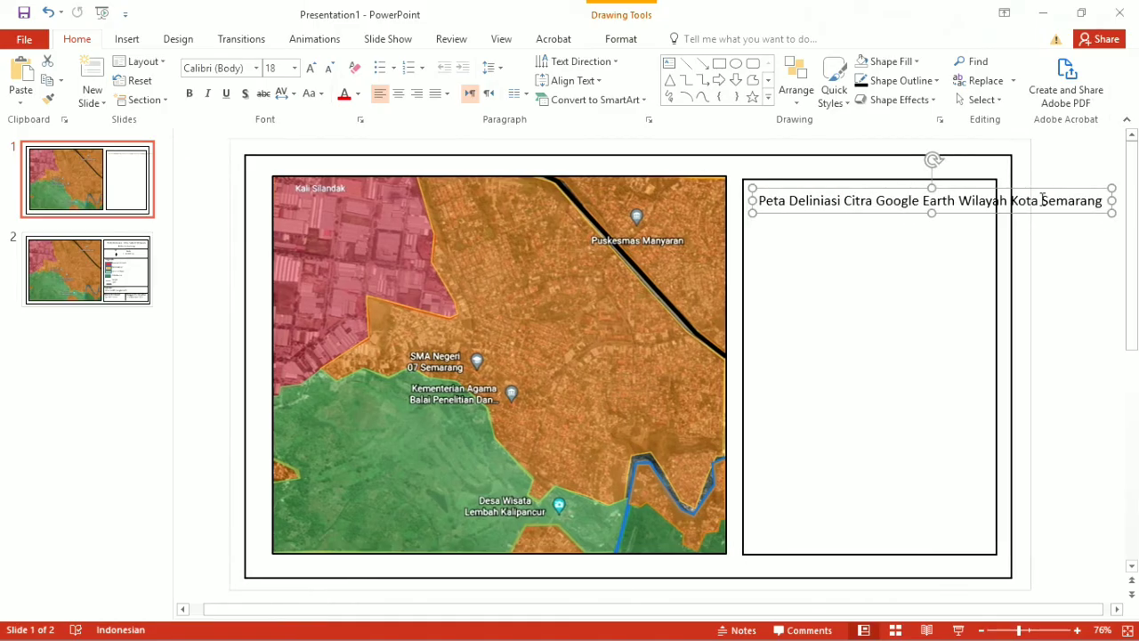
left_click_drag(1119, 201, 988, 196)
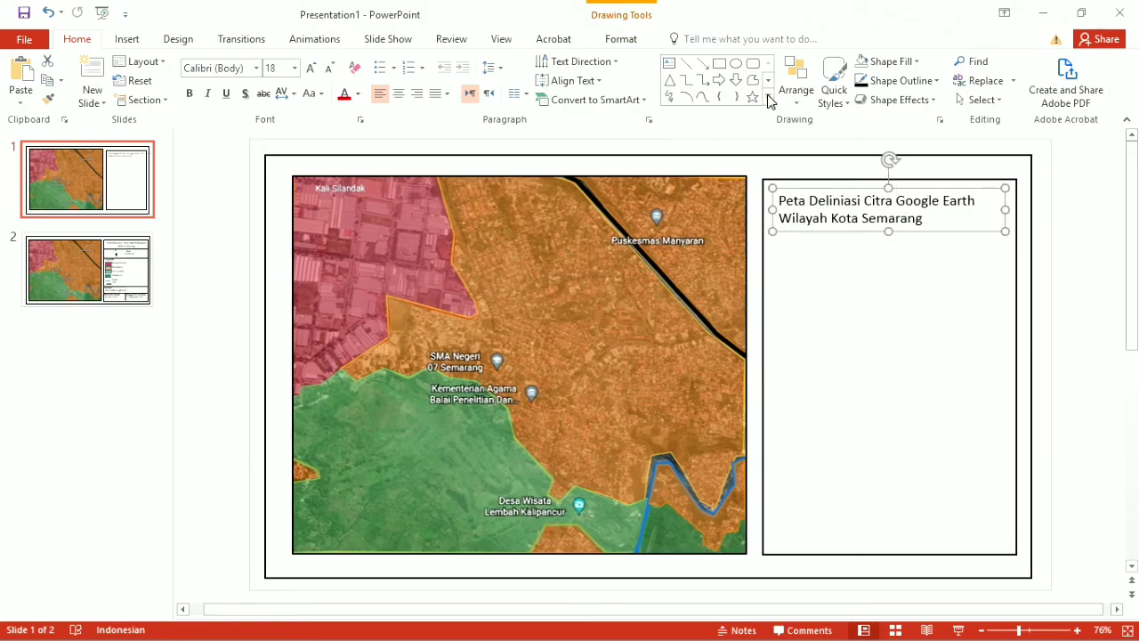
left_click(398, 93)
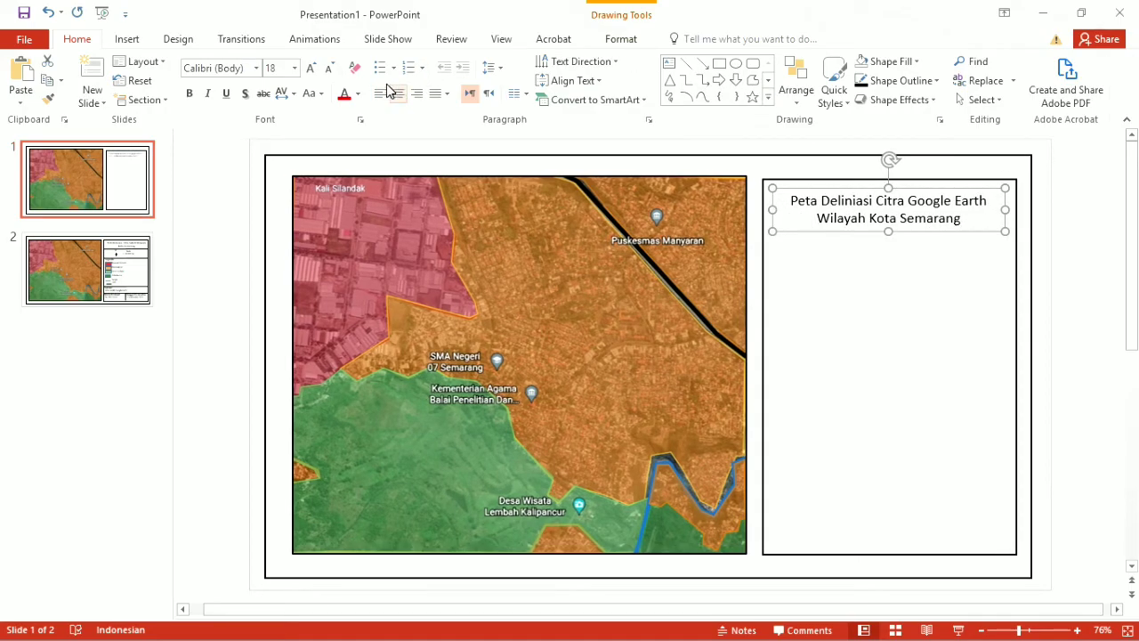
Make the map title bold and set its font size to 20
left_click(330, 70)
left_click(191, 94)
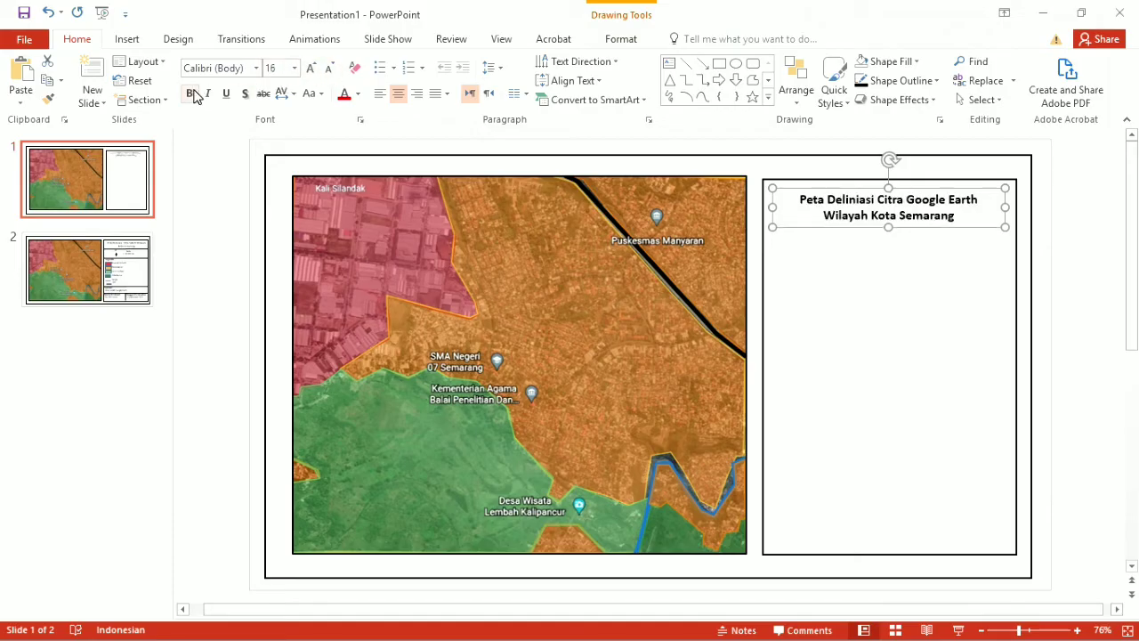
left_click(319, 71)
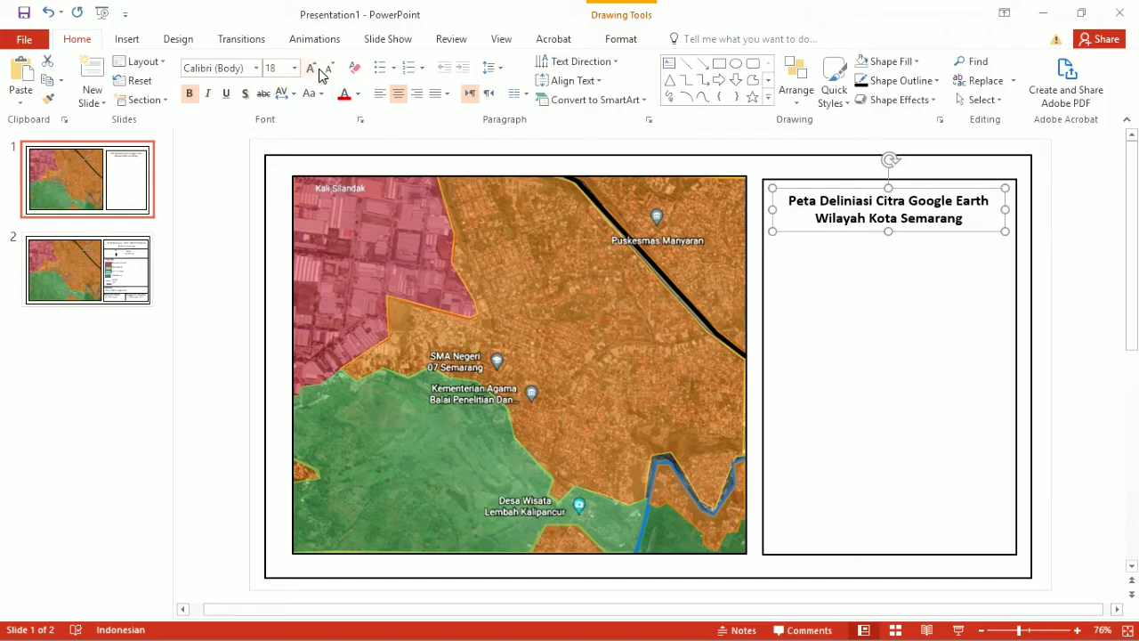
left_click(318, 70)
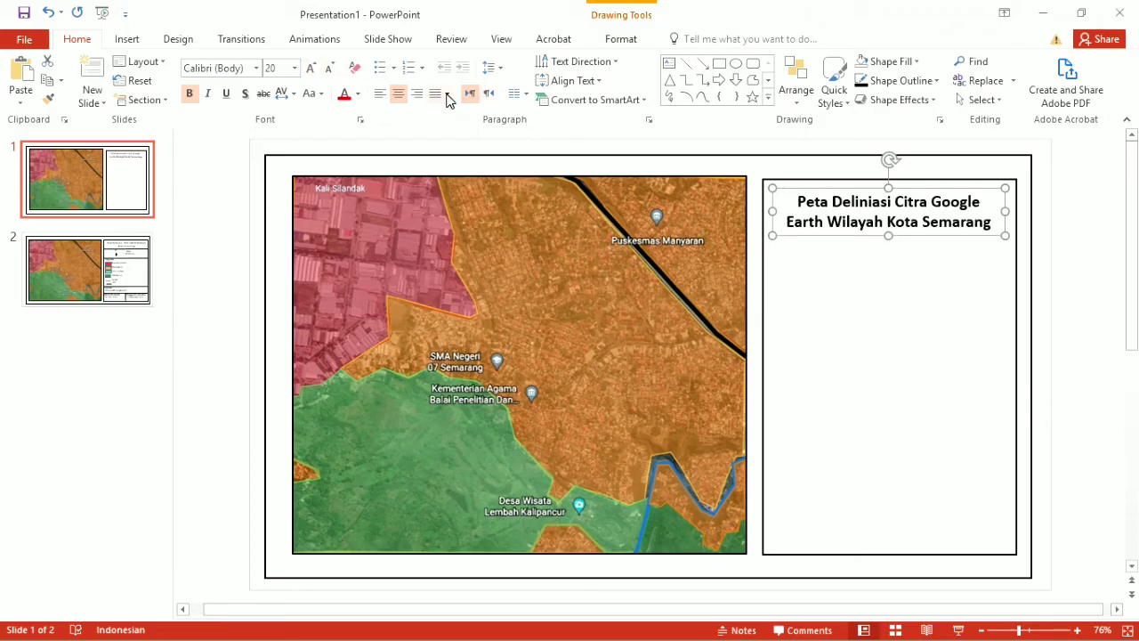
Draw a horizontal line about 4.23" long just below the title, spanning the frame from edge to edge
left_click(690, 65)
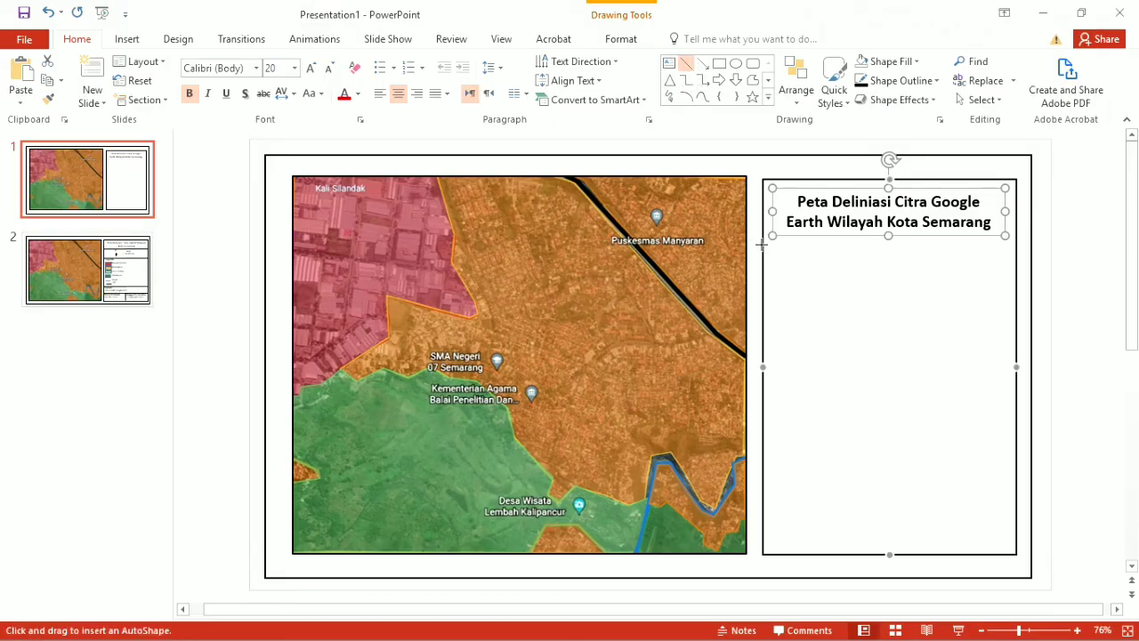
left_click_drag(764, 246, 1012, 242)
left_click_drag(1017, 248, 1017, 247)
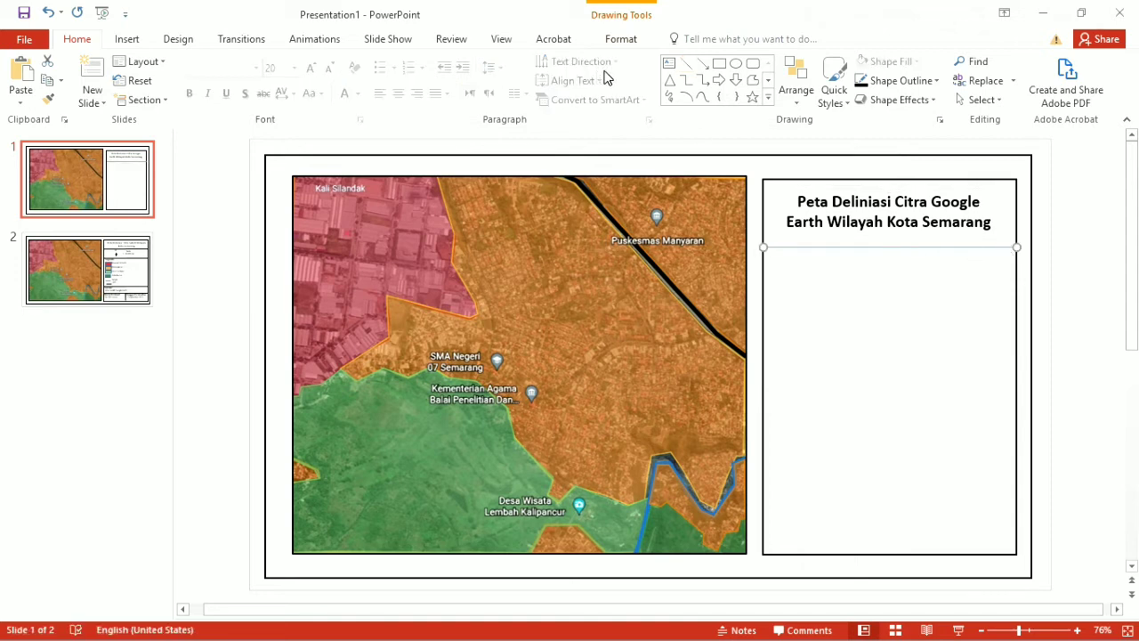
Apply the black line style to the divider under the title and set its weight to 2¼ pt
left_click(621, 40)
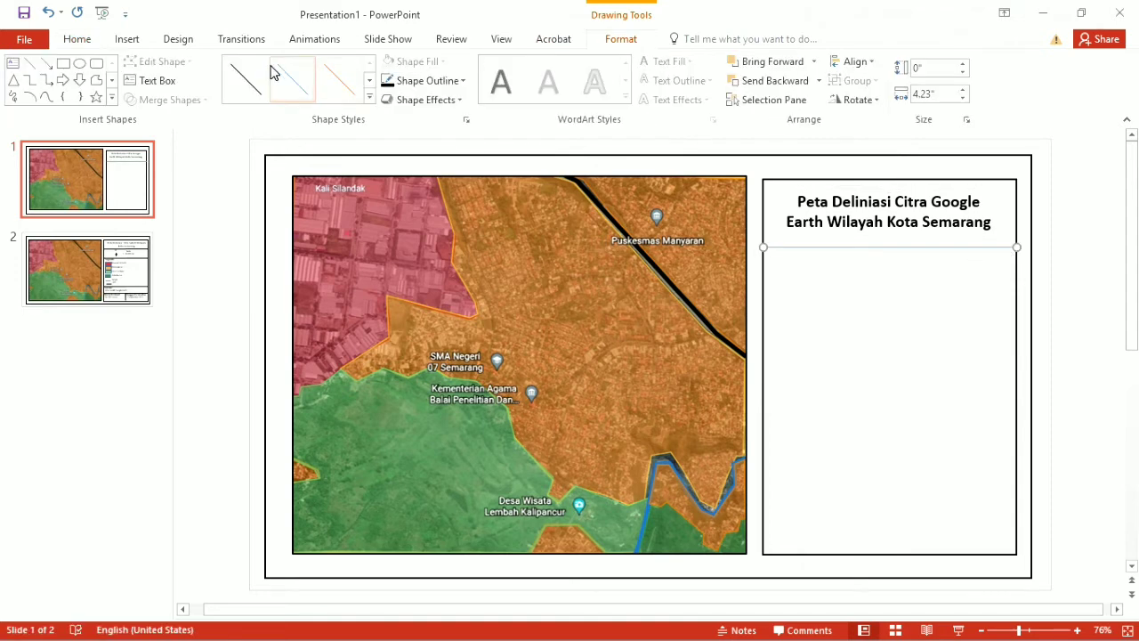
left_click(245, 76)
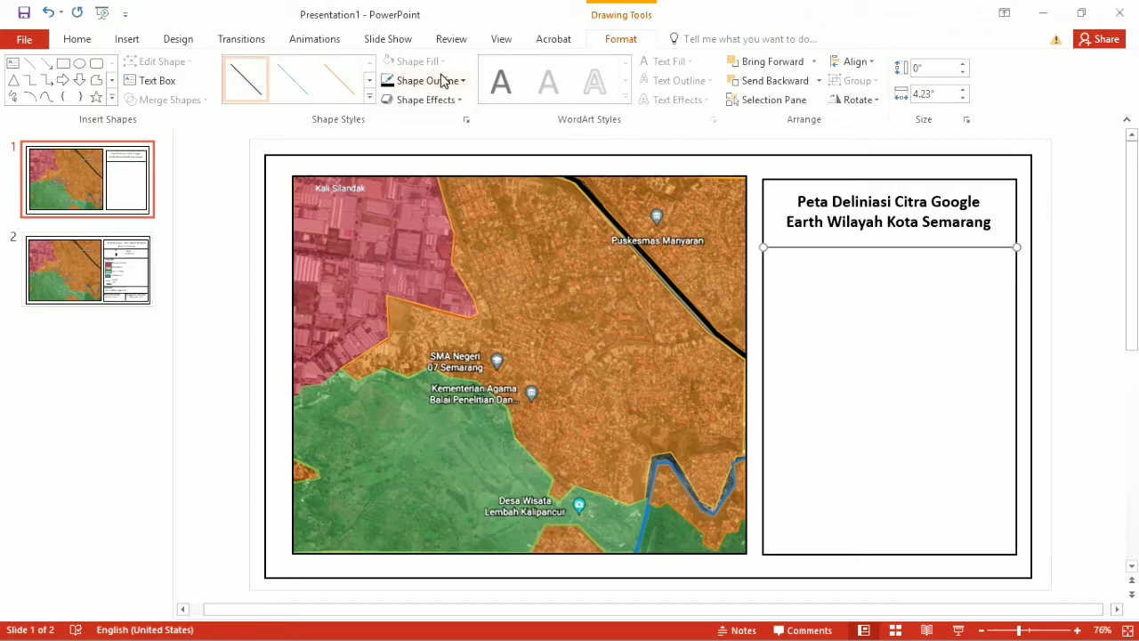
left_click(445, 80)
mouse_move(495, 324)
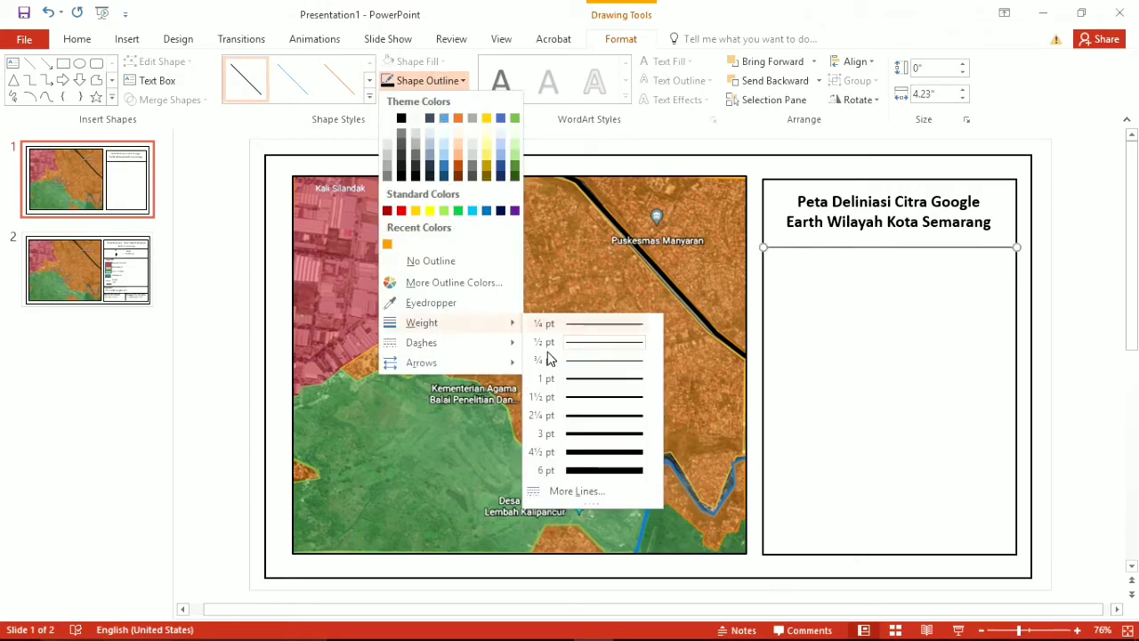
left_click(569, 415)
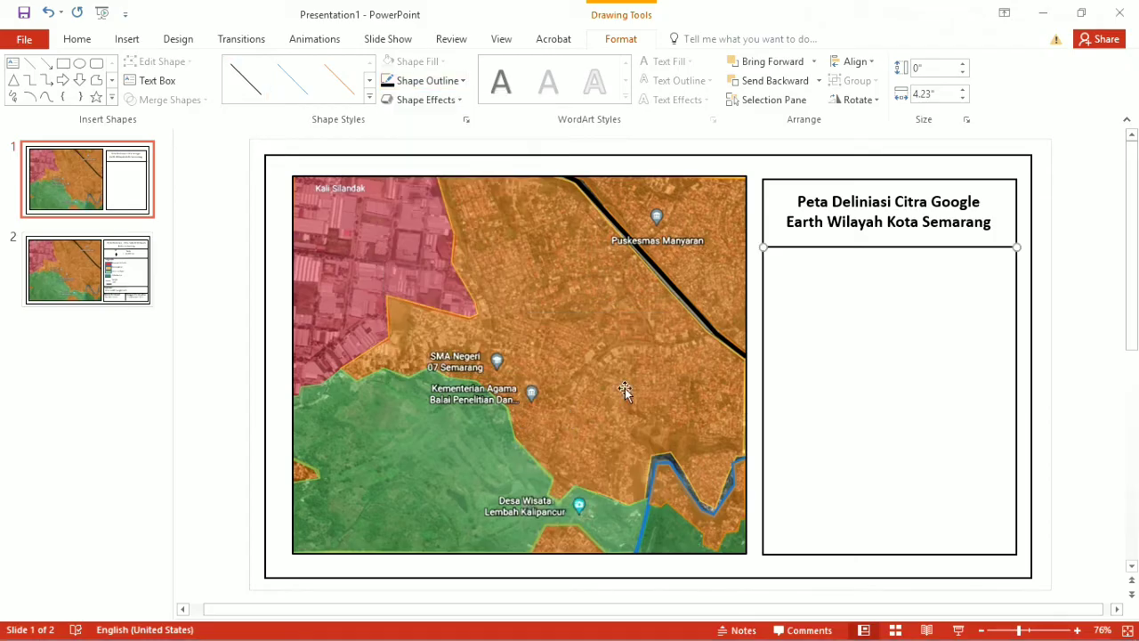
Nudge the divider line slightly upward, closer to the title
key("ctrl+Up")
key("ctrl+Up")
key("ctrl+Up")
key("ctrl+Up")
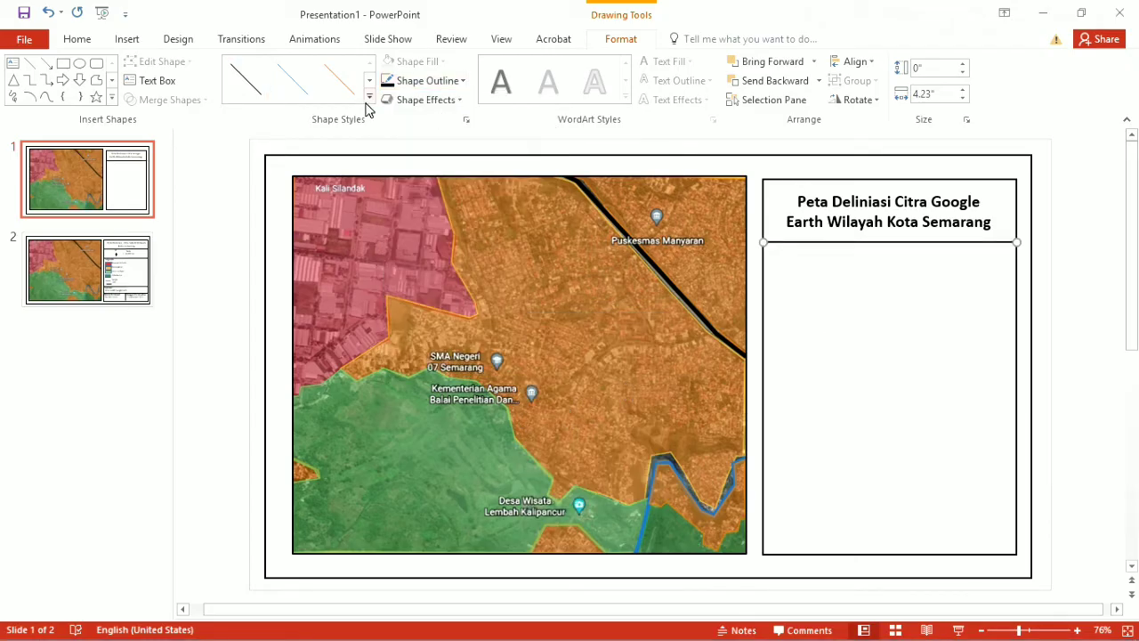
Draw an upward-pointing arrow about 0.43" high in the frame, a little below the left part of the divider
left_click(46, 63)
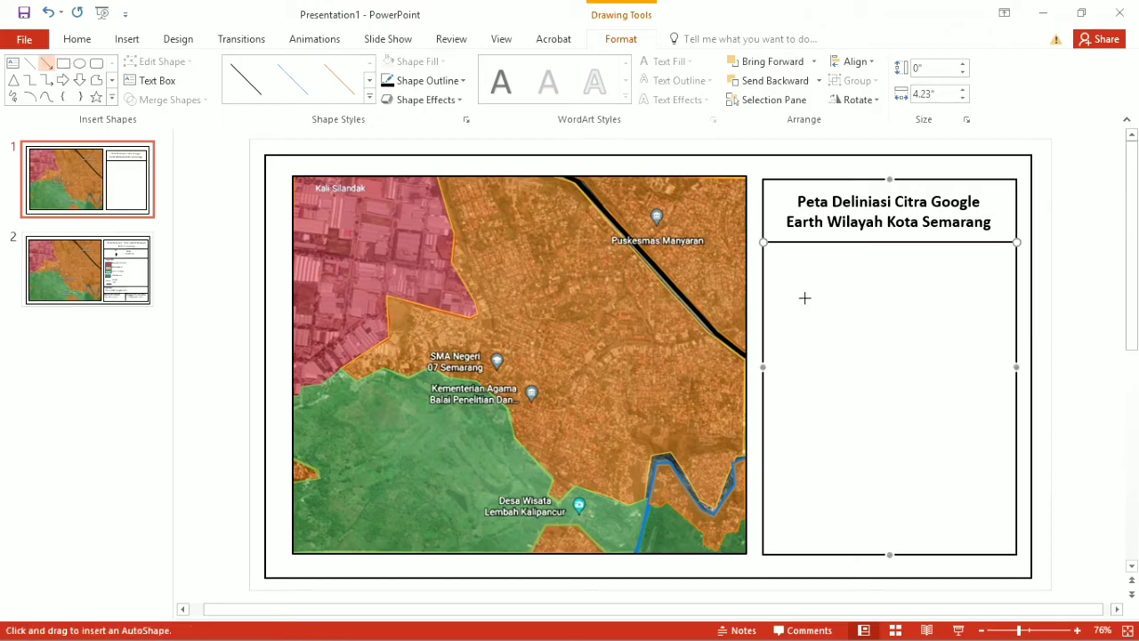
left_click_drag(809, 297, 805, 270)
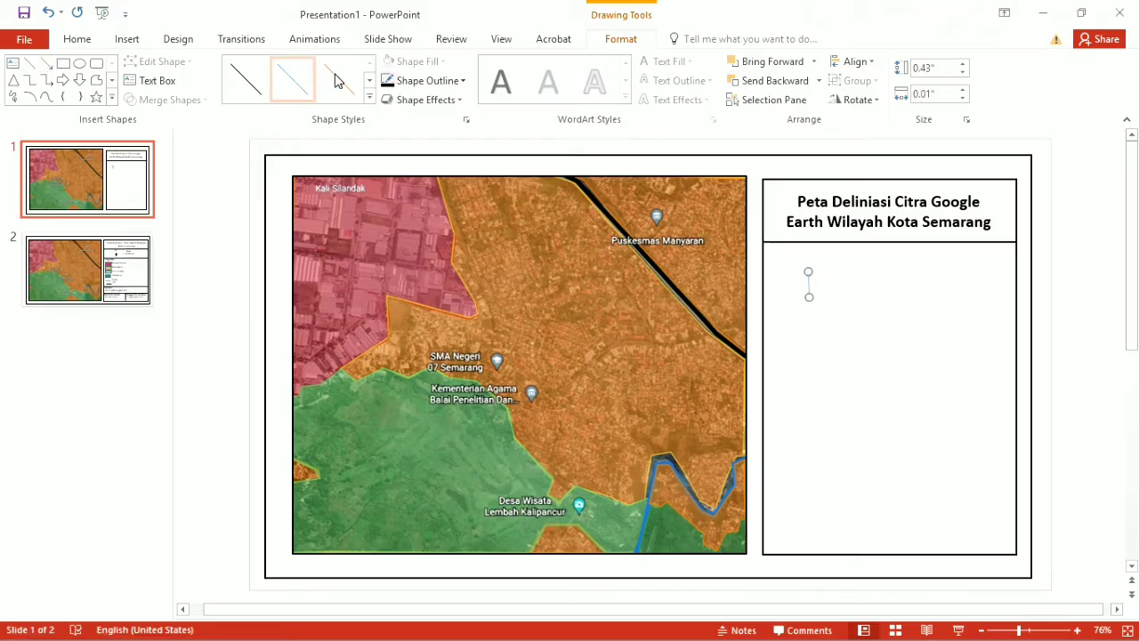
Add a text box reading "U" and place it directly above the north arrow
left_click(169, 80)
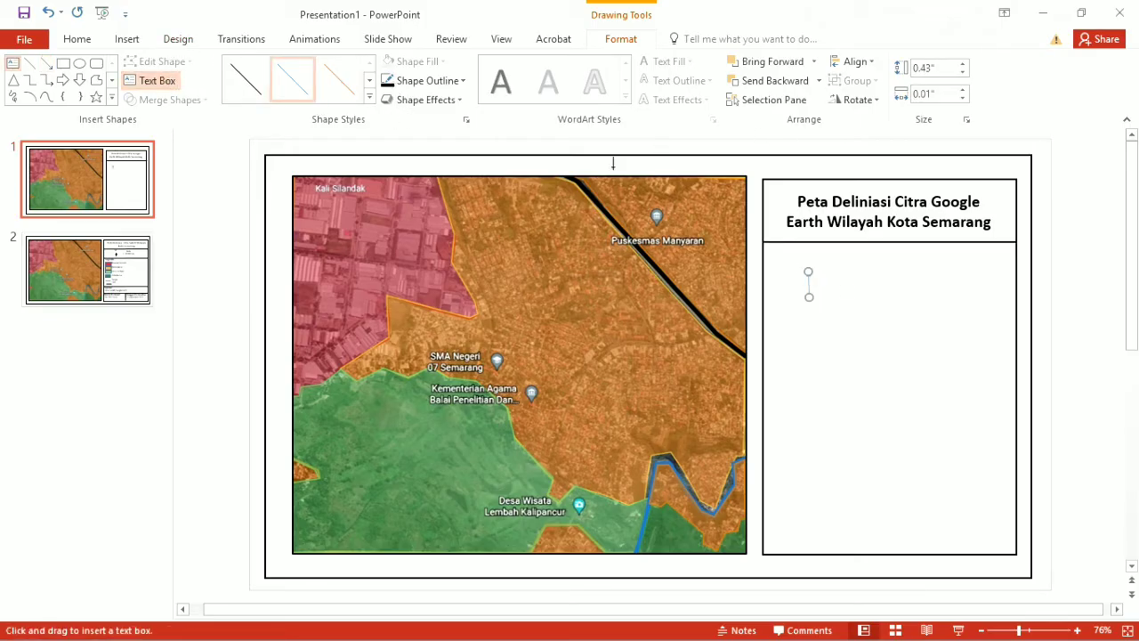
left_click(803, 253)
type("U")
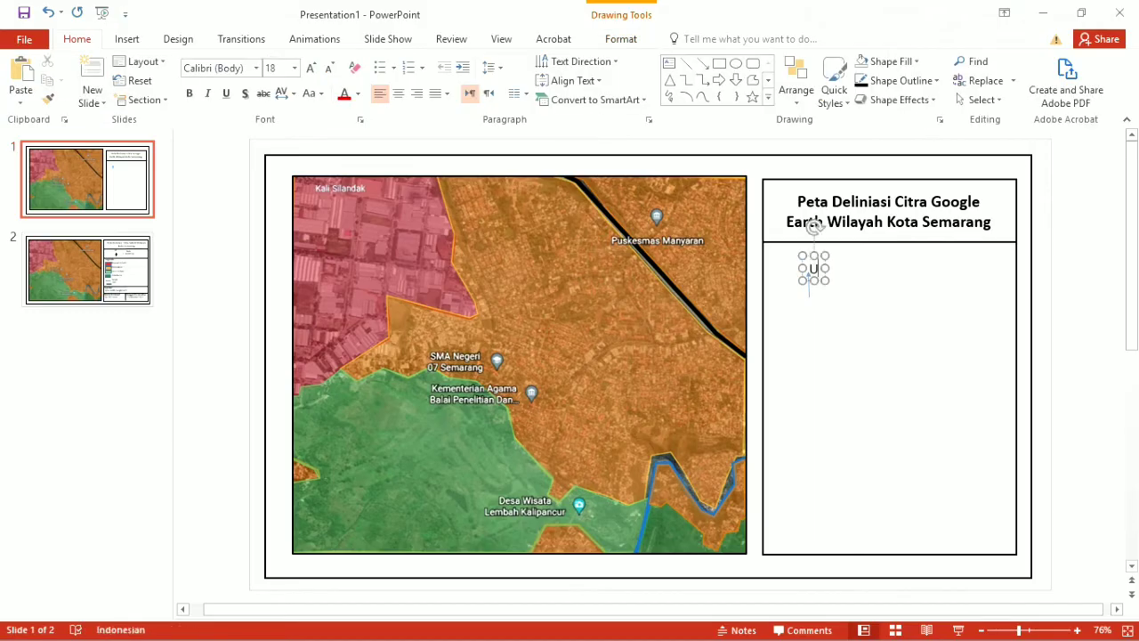
left_click_drag(827, 273, 804, 256)
left_click_drag(805, 254, 808, 255)
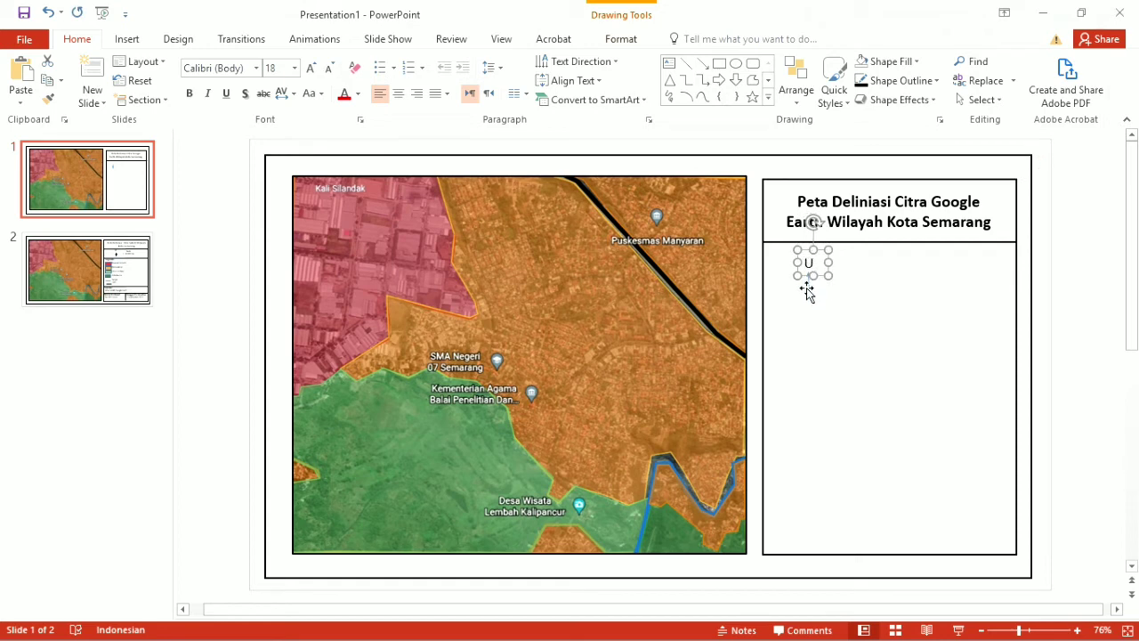
Set the north arrow's outline color to black
left_click(807, 292)
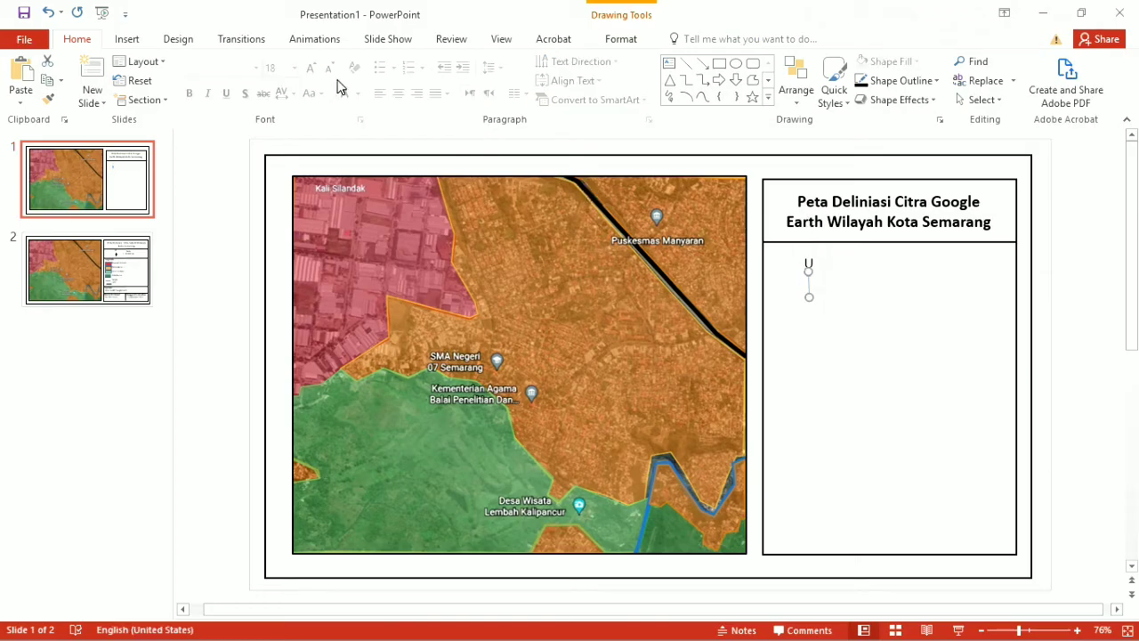
left_click(621, 39)
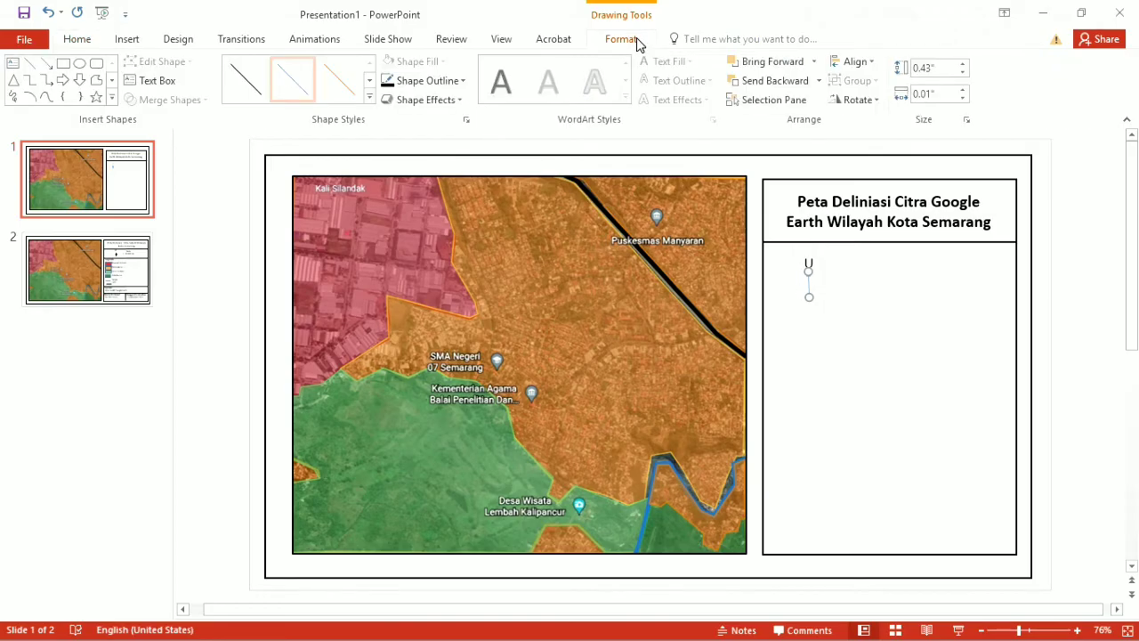
left_click(412, 82)
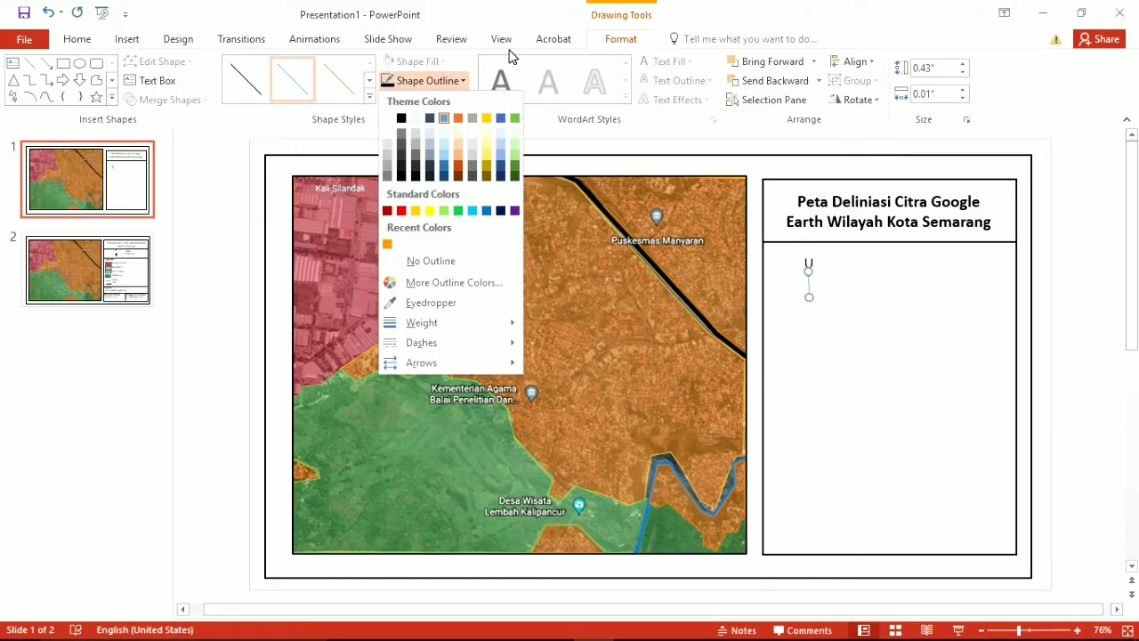
left_click(402, 119)
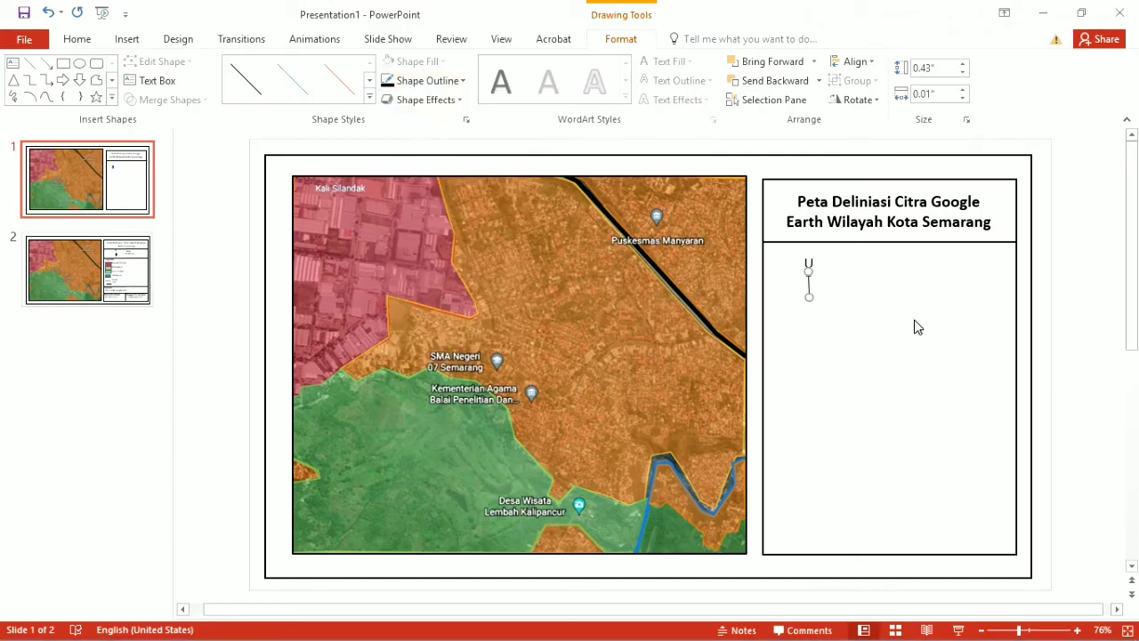
left_click(914, 321)
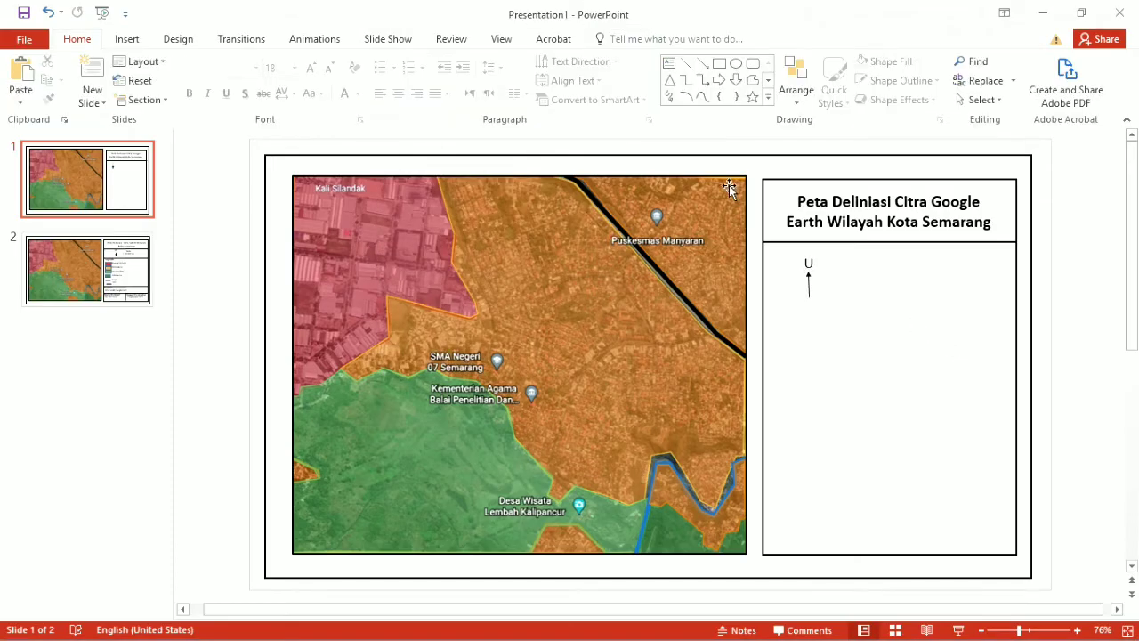
Add a text box beside the north arrow reading "Skala" with "1 :" on a second line
left_click(668, 63)
left_click(869, 265)
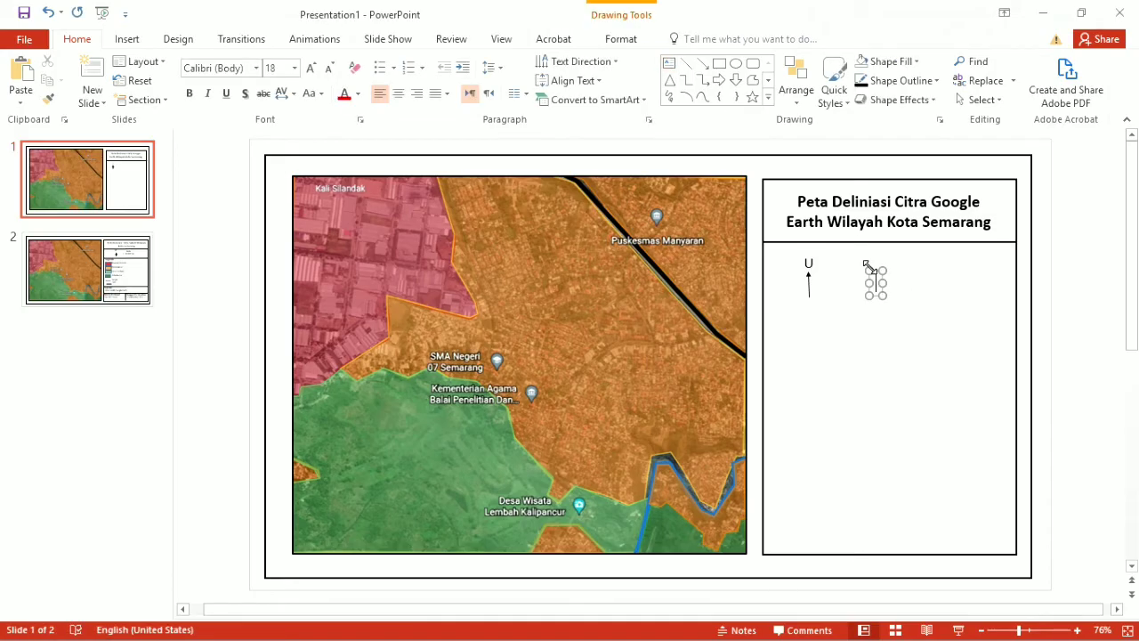
type("Skala")
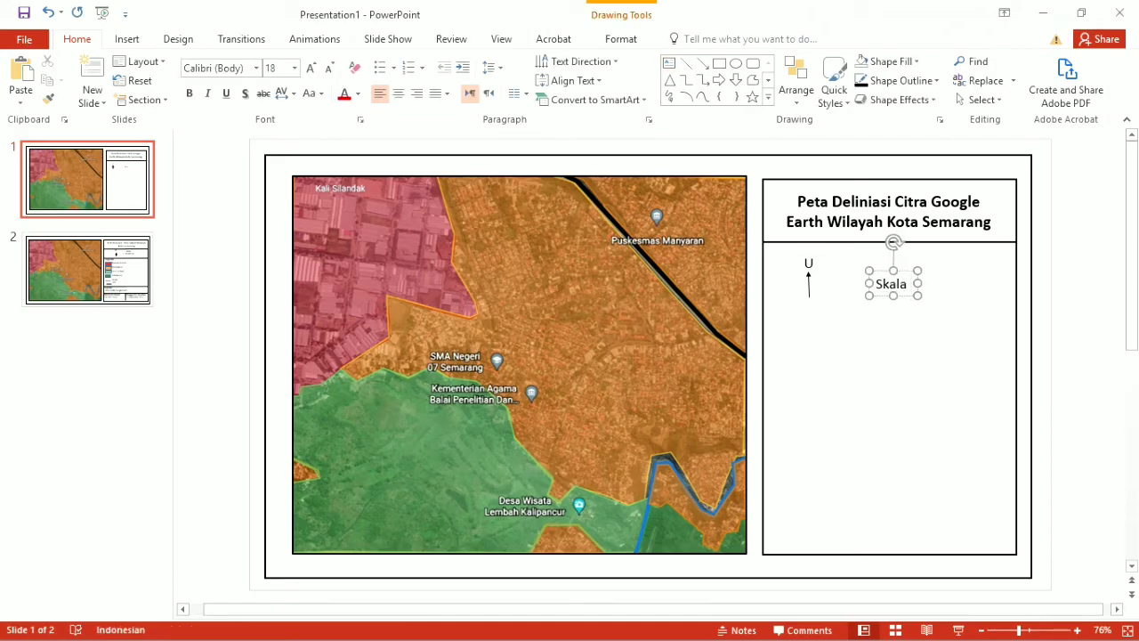
key("Return")
type("1 ")
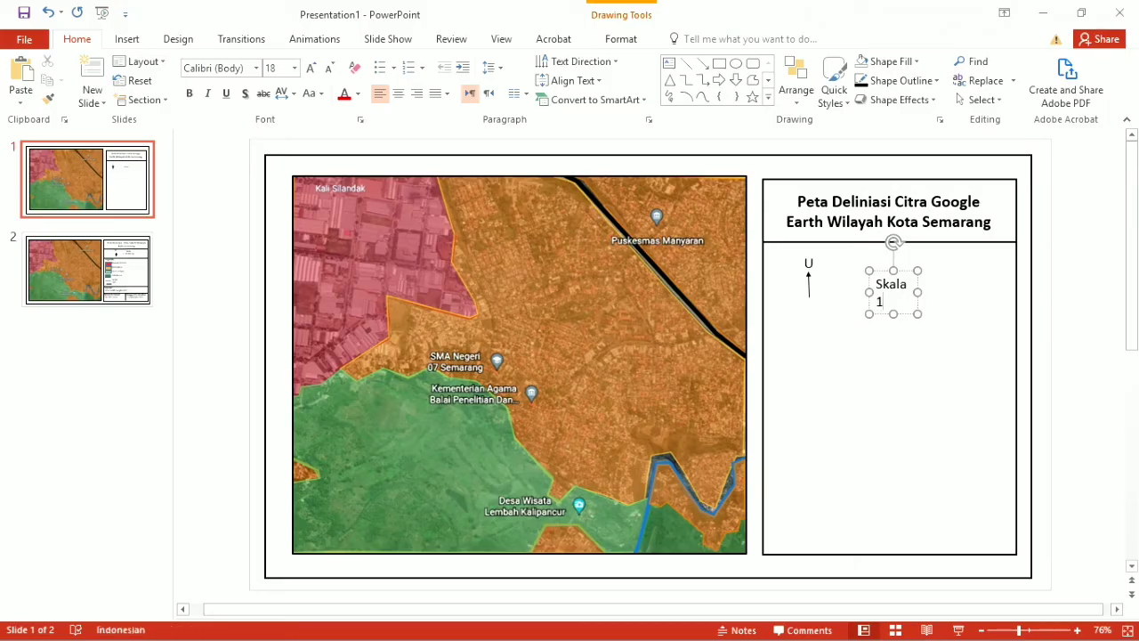
type(":")
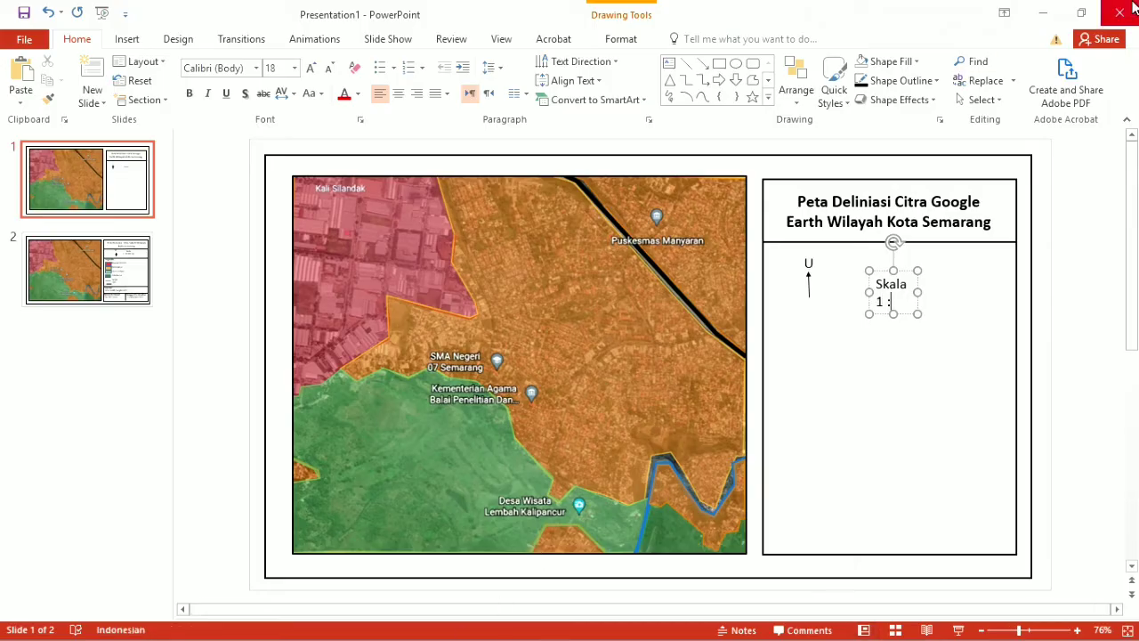
Switch to Google Earth in Firefox to read the map's scale bar, and return to the PowerPoint presentation
left_click(1043, 16)
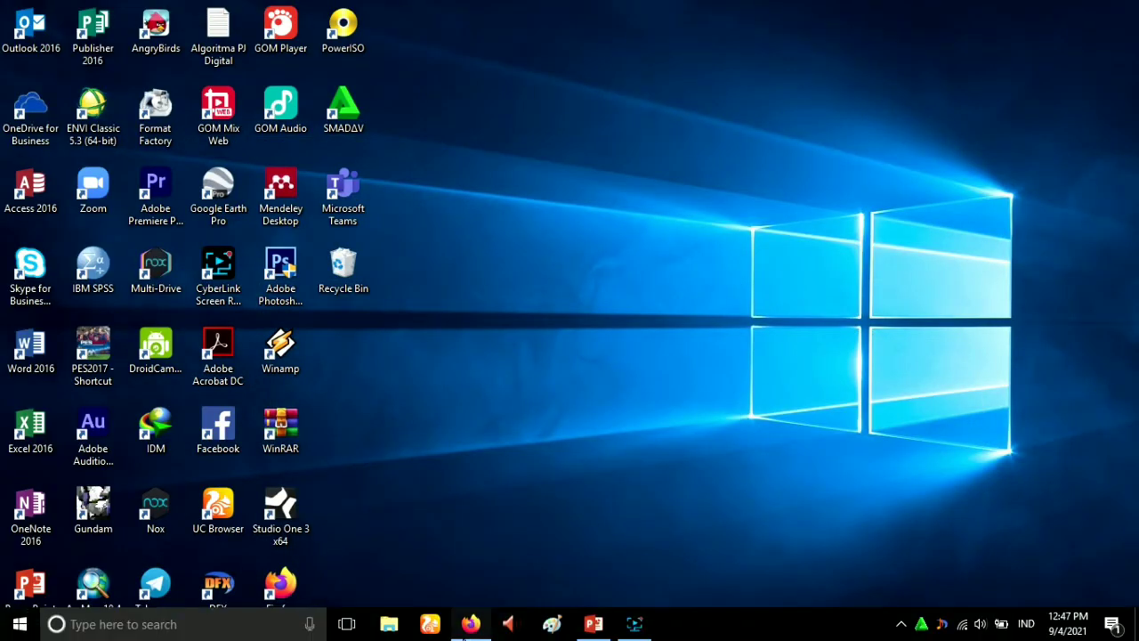
mouse_move(469, 626)
left_click(466, 565)
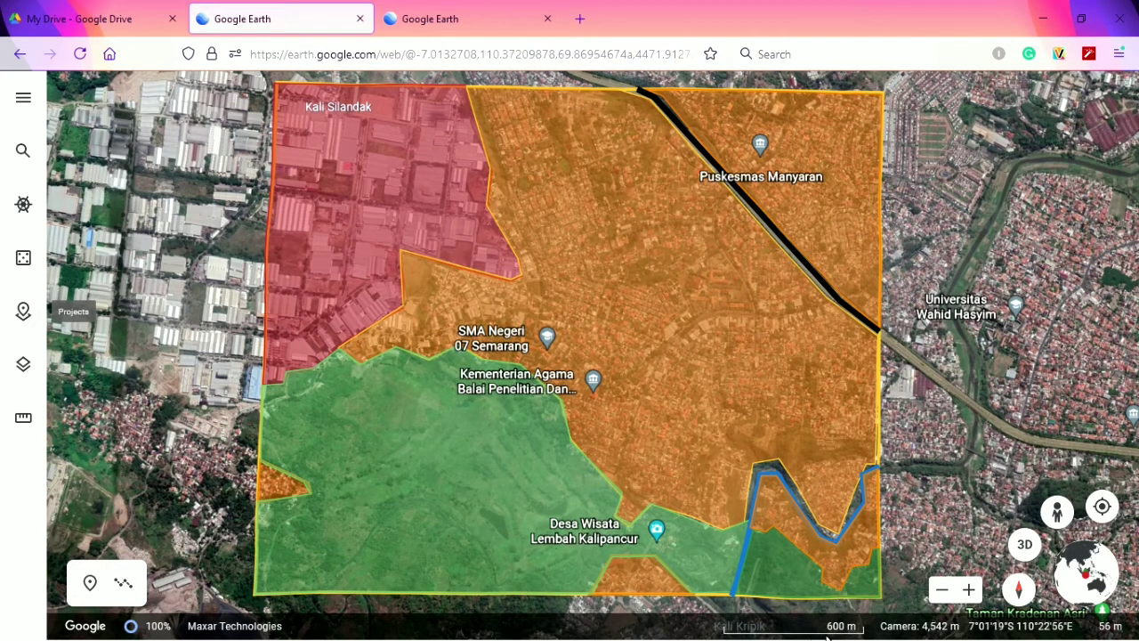
left_click(1038, 10)
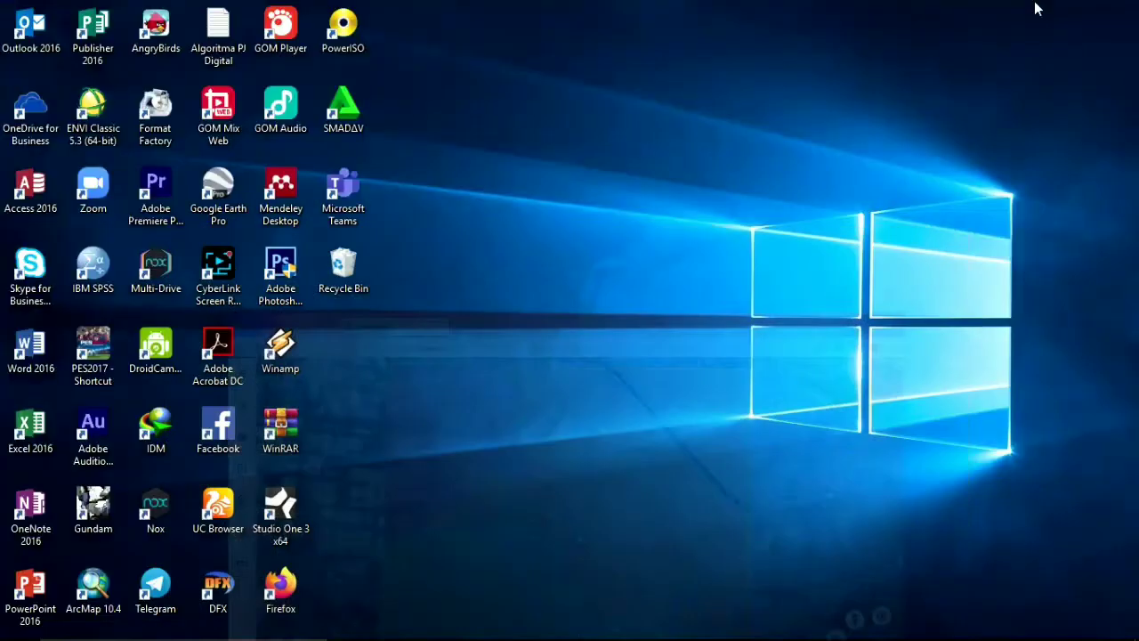
mouse_move(556, 636)
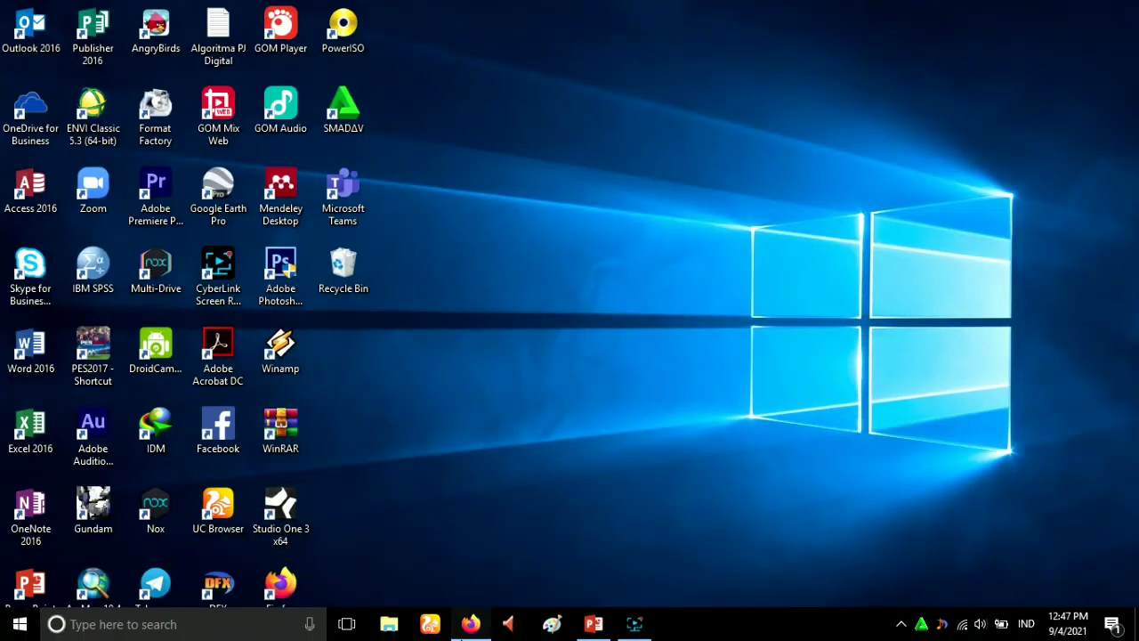
left_click(593, 624)
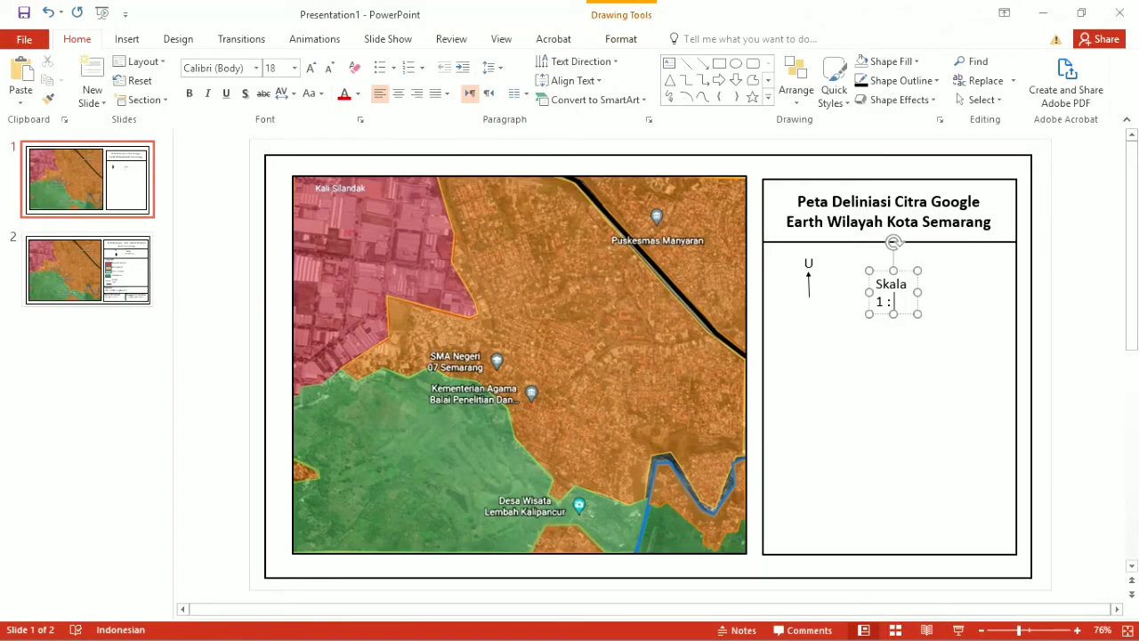
Complete the scale line as "1 : 600 m" and add the line "1 : 60.000 cm" below it
type("0 m")
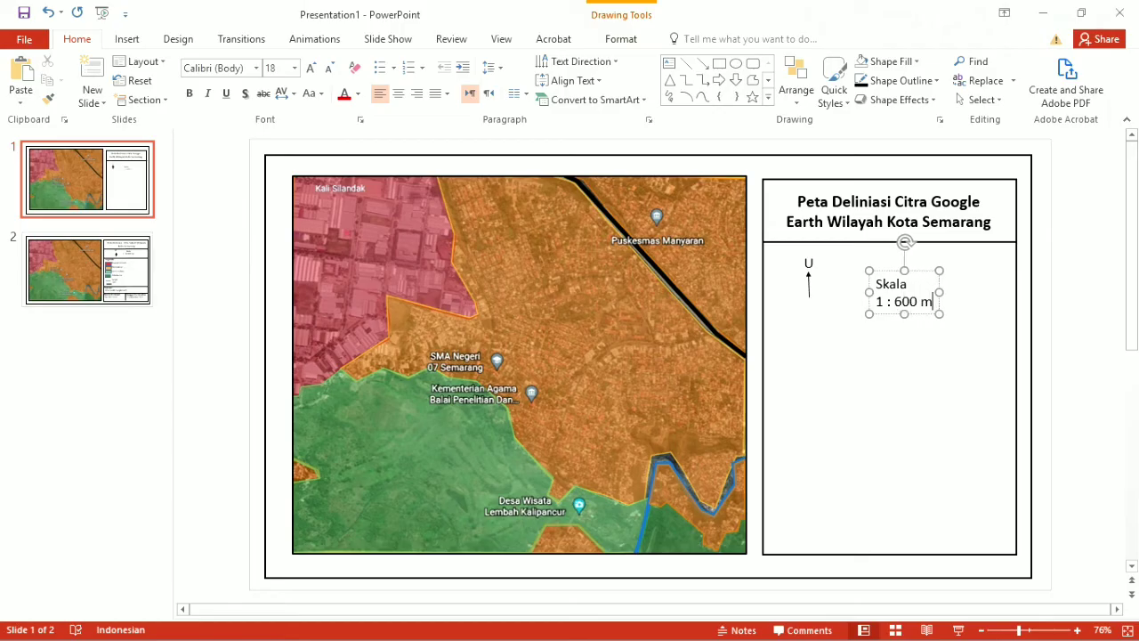
key("Return")
type("1")
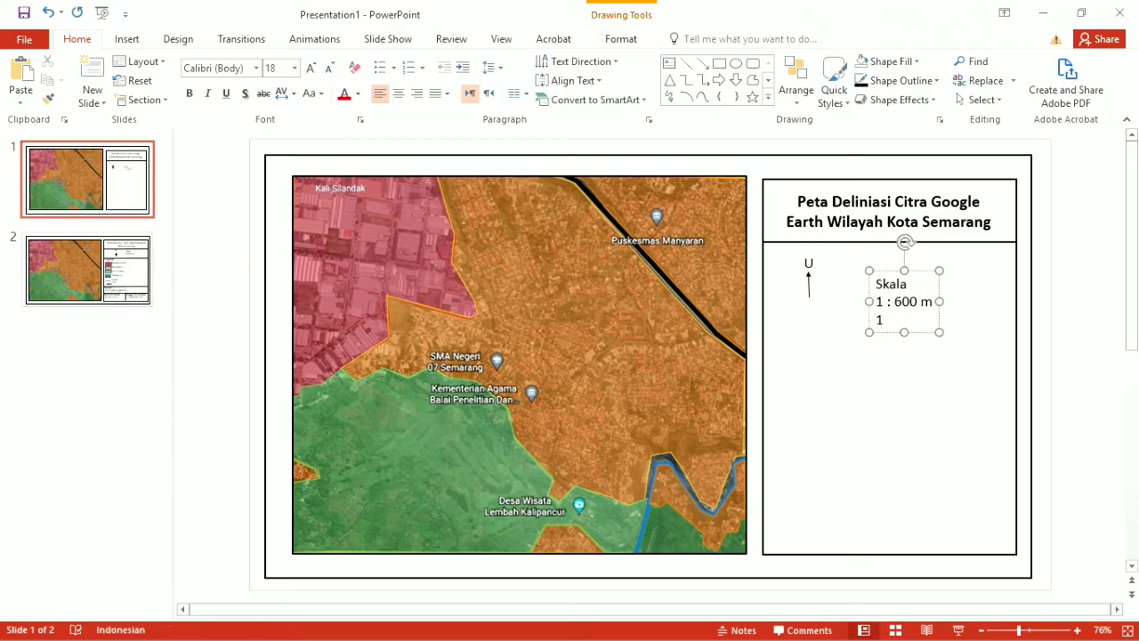
type(" : 60")
type(".000")
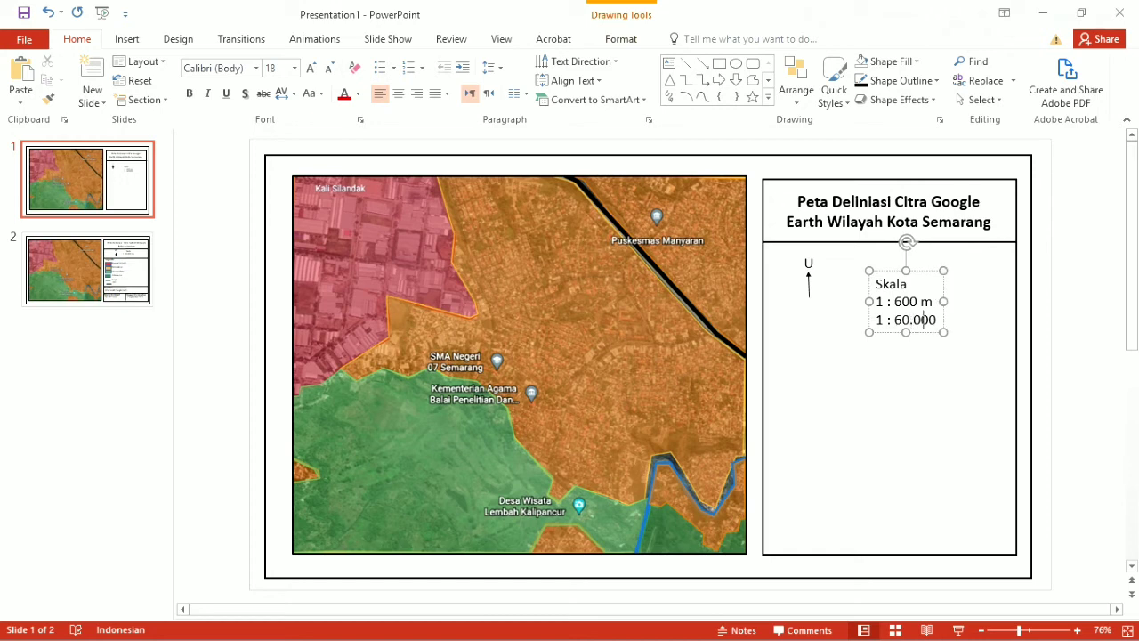
type(" cm")
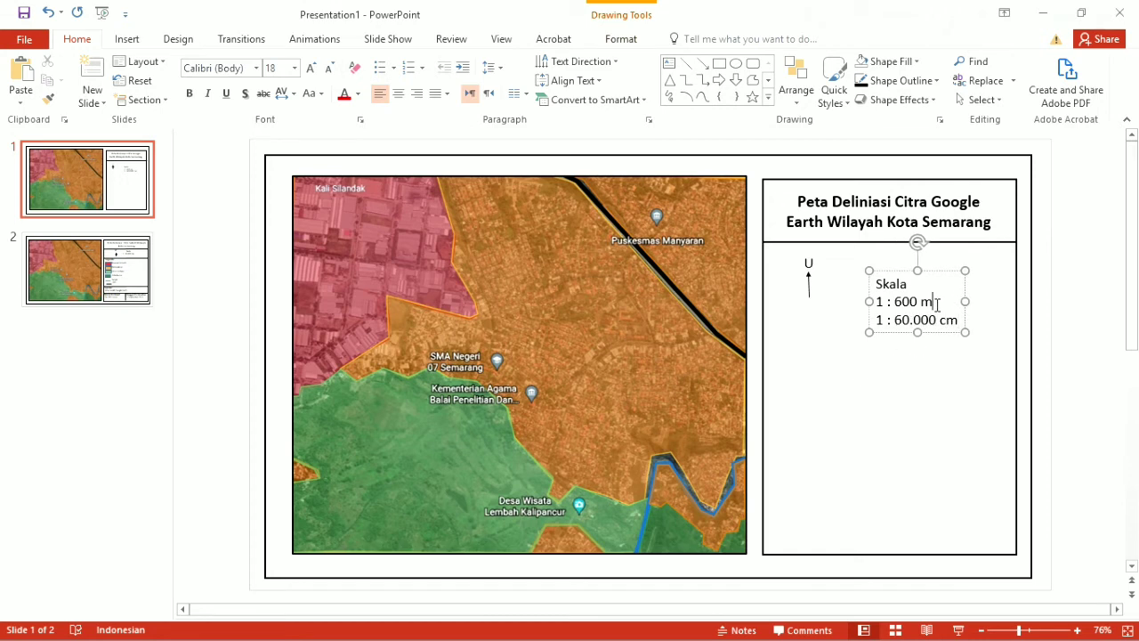
Delete the "1 : 600 m" line and the "cm" unit, leaving "1 : 60.000" under "Skala"
left_click_drag(936, 304, 874, 303)
key("Delete")
key("Delete")
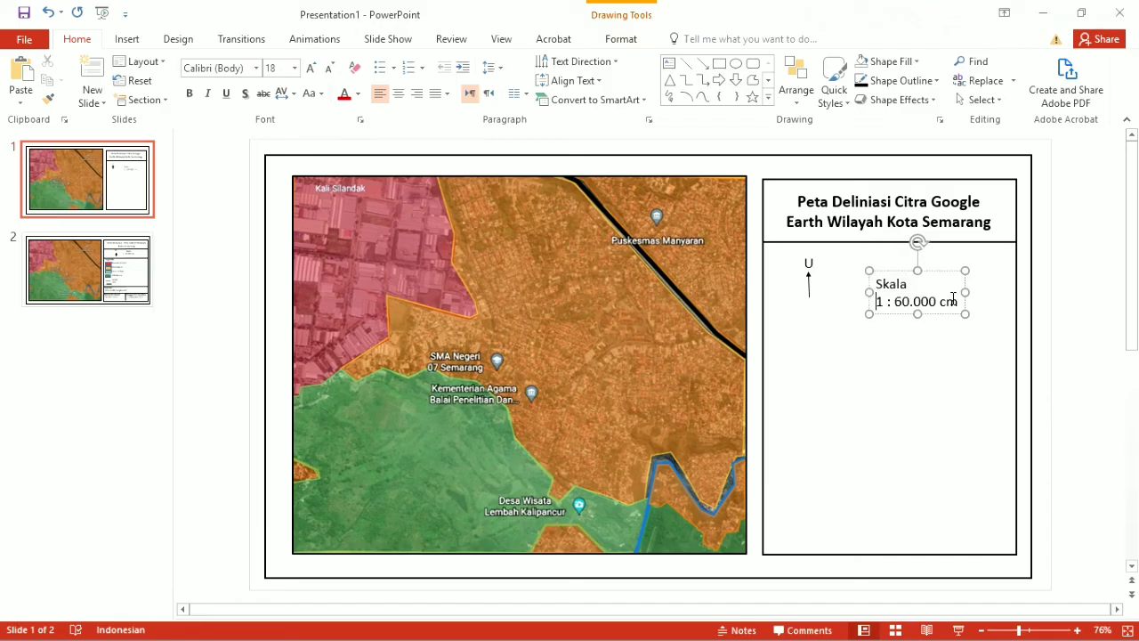
left_click(965, 306)
left_click_drag(959, 302, 937, 302)
key("Delete")
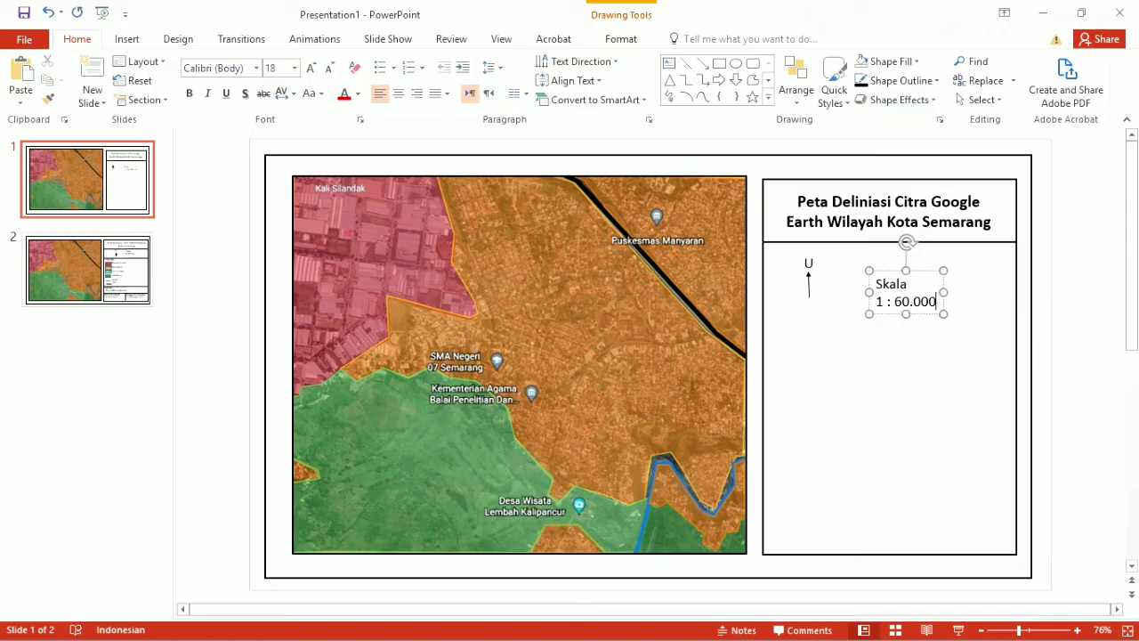
Center the word "Skala" above the ratio and move the scale text box up and closer to the north arrow
left_click(896, 278)
left_click(398, 95)
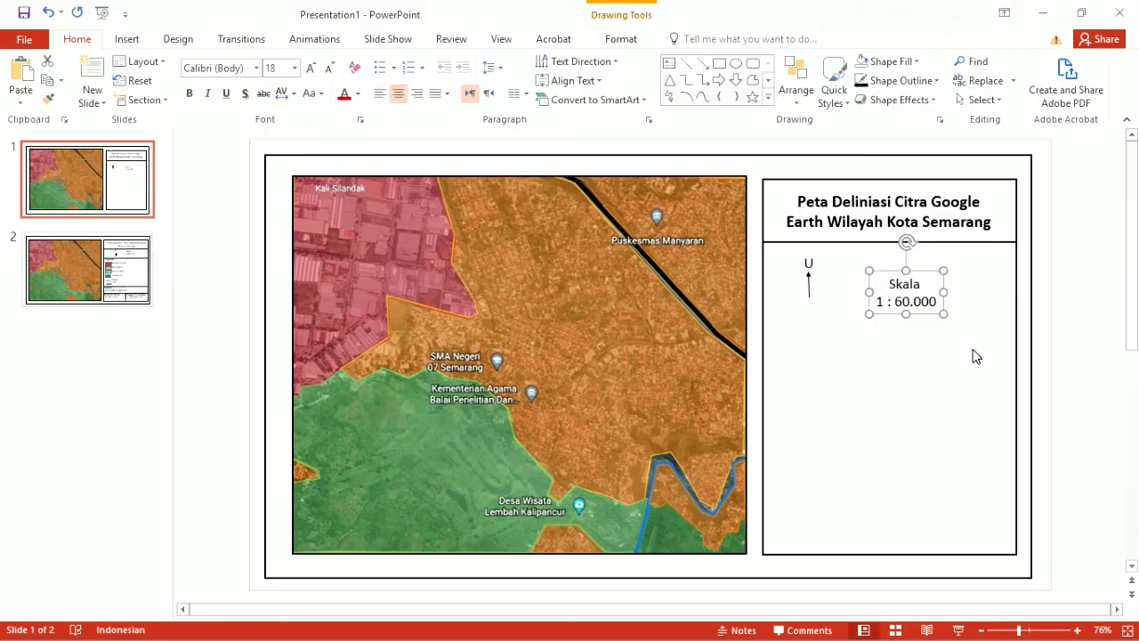
left_click_drag(888, 272, 868, 250)
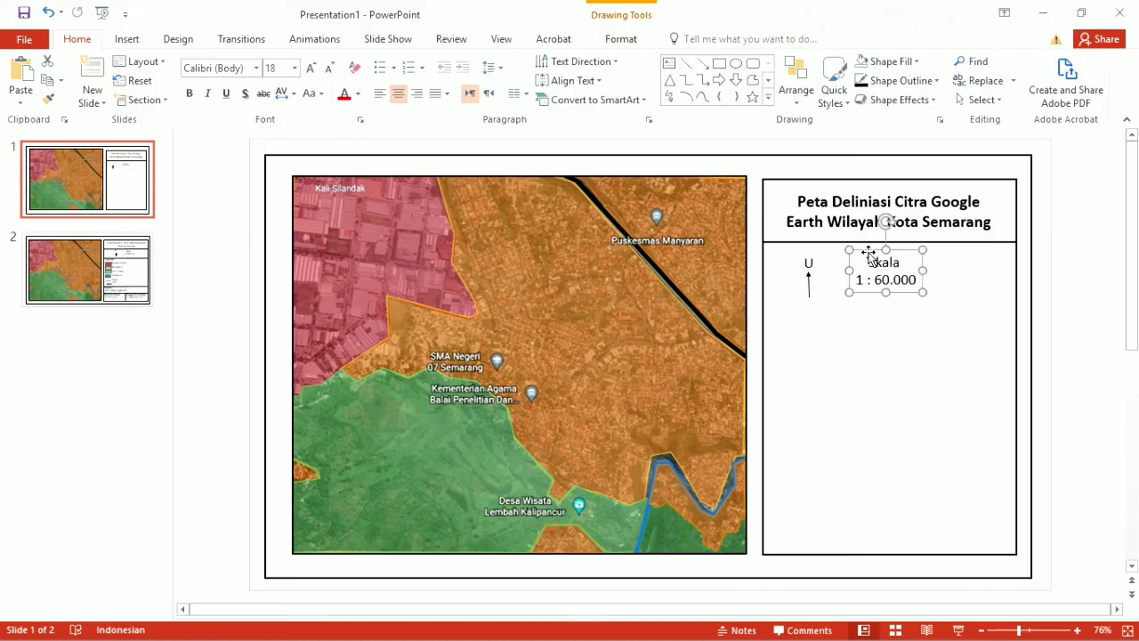
Duplicate the divider under the title and place the copy just below the north arrow and scale, aligned with the frame edges
left_click(844, 242)
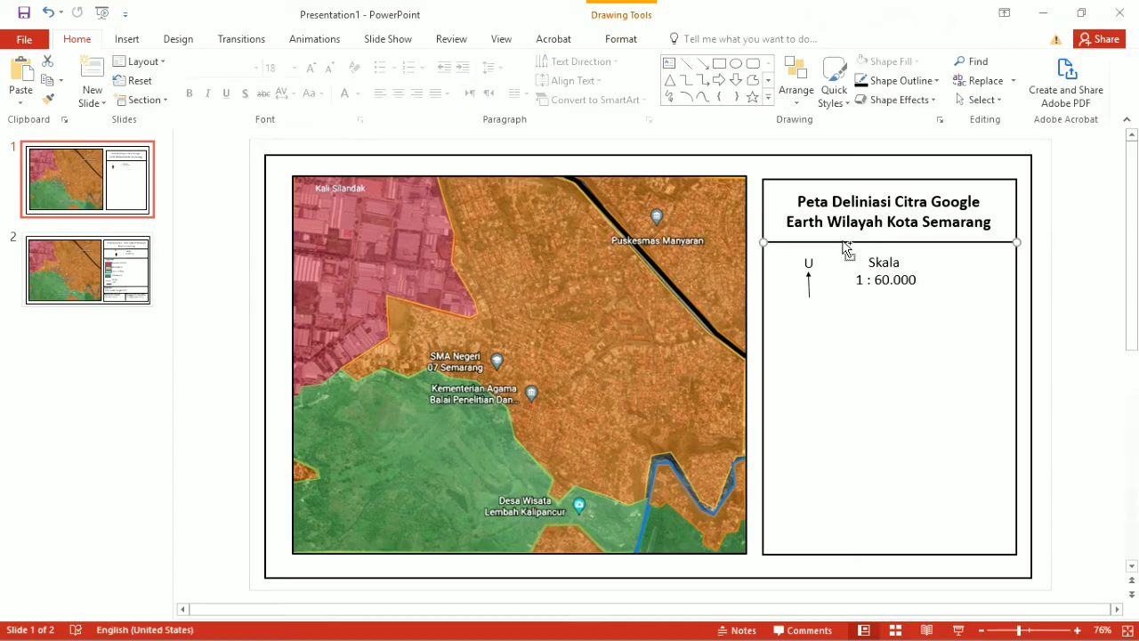
key("ctrl+d")
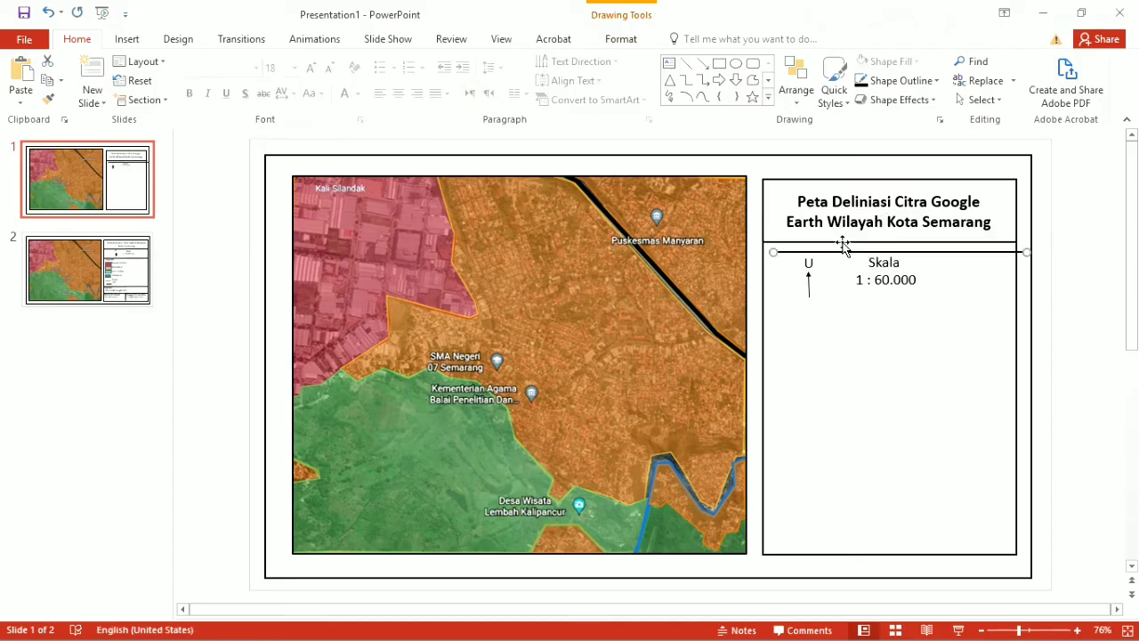
left_click_drag(839, 253, 827, 304)
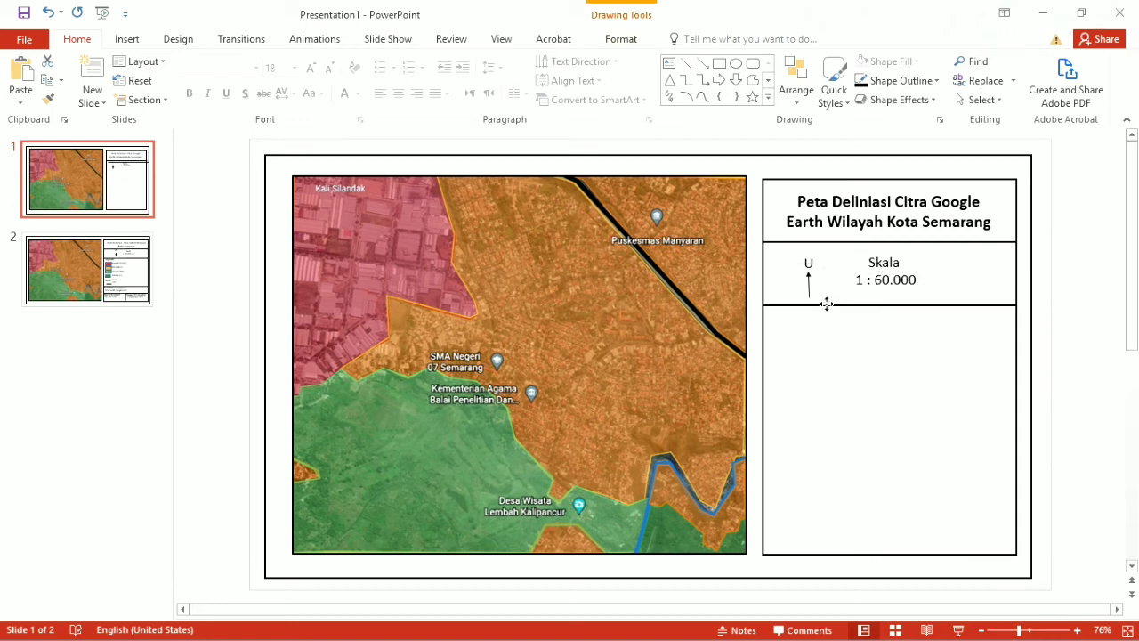
left_click(1060, 289)
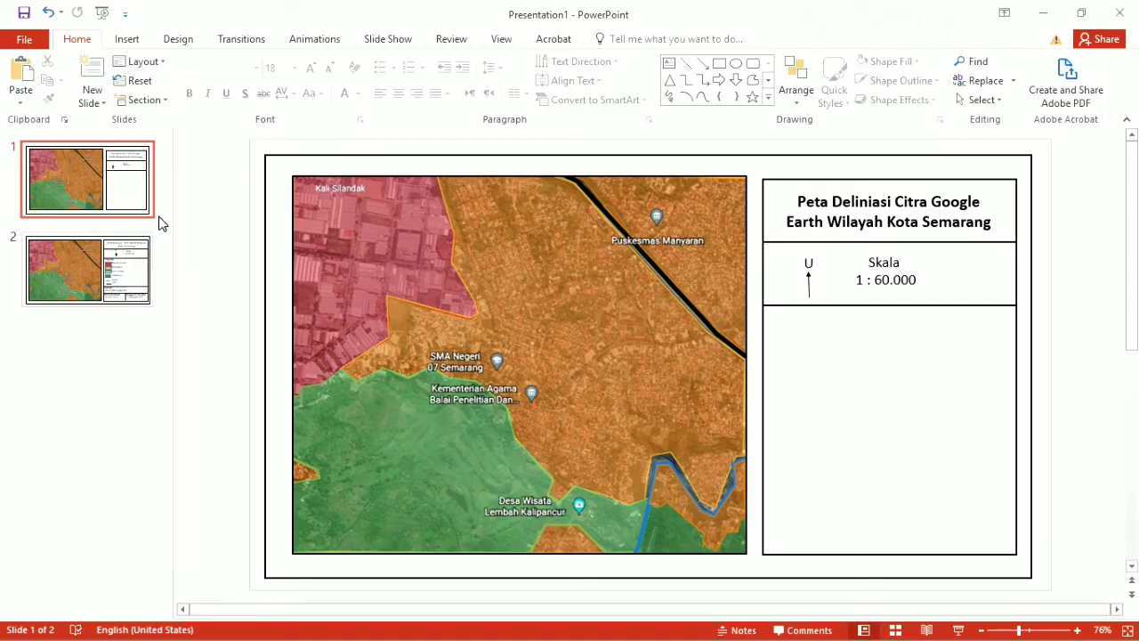
Open slide 2 to examine the legend and remaining entries of the finished map layout
left_click(111, 256)
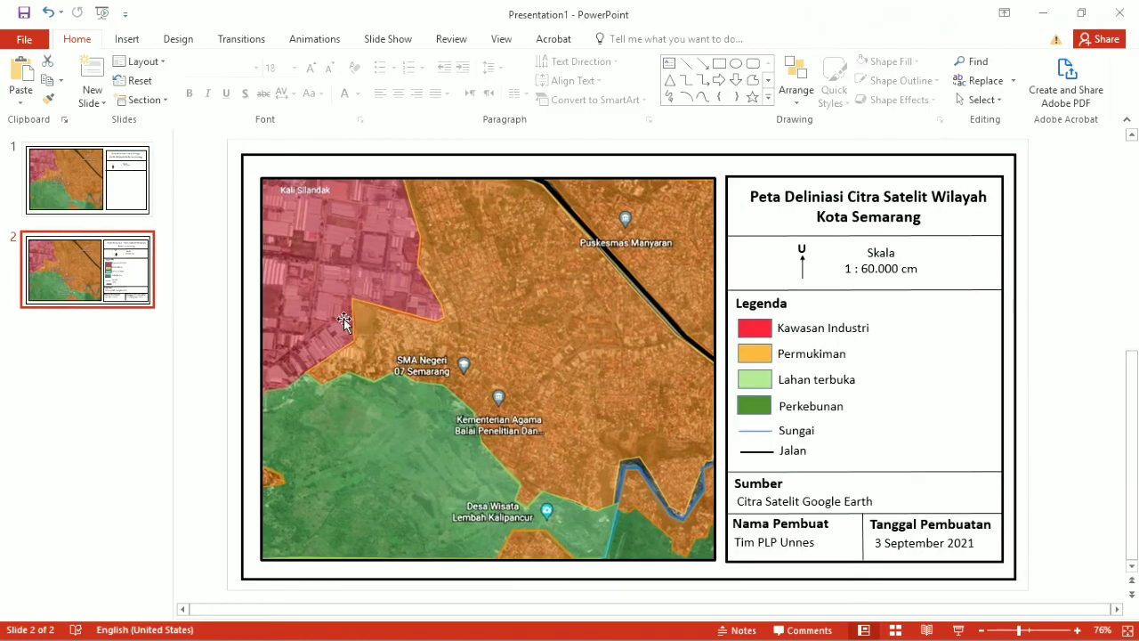